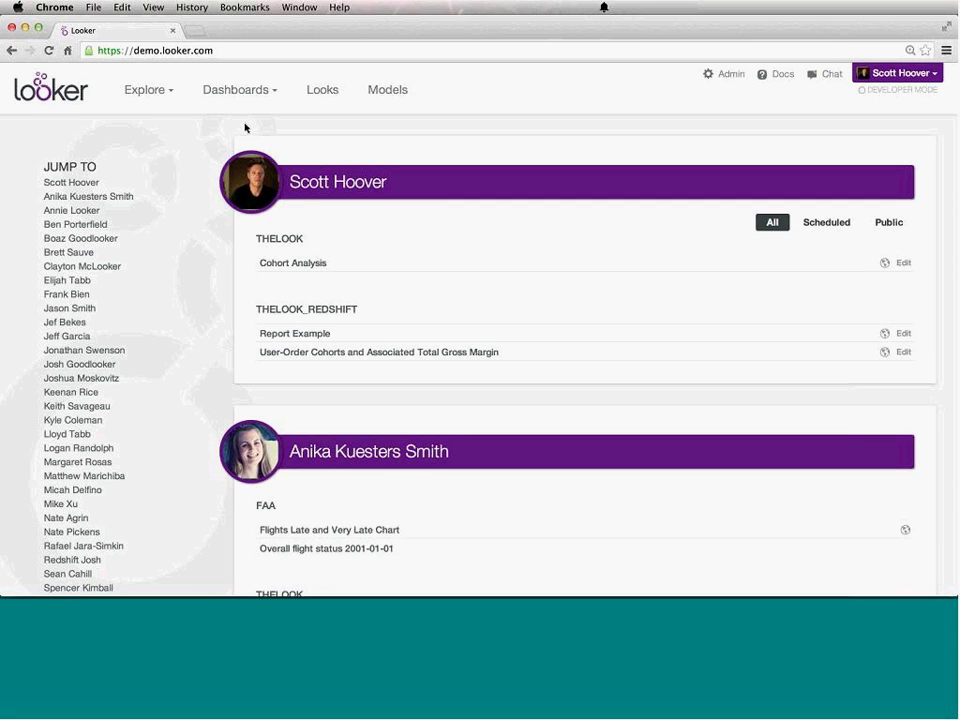
Open the Business Pulse dashboard of the thelook model and look through its order and sales tiles.
click(139, 88)
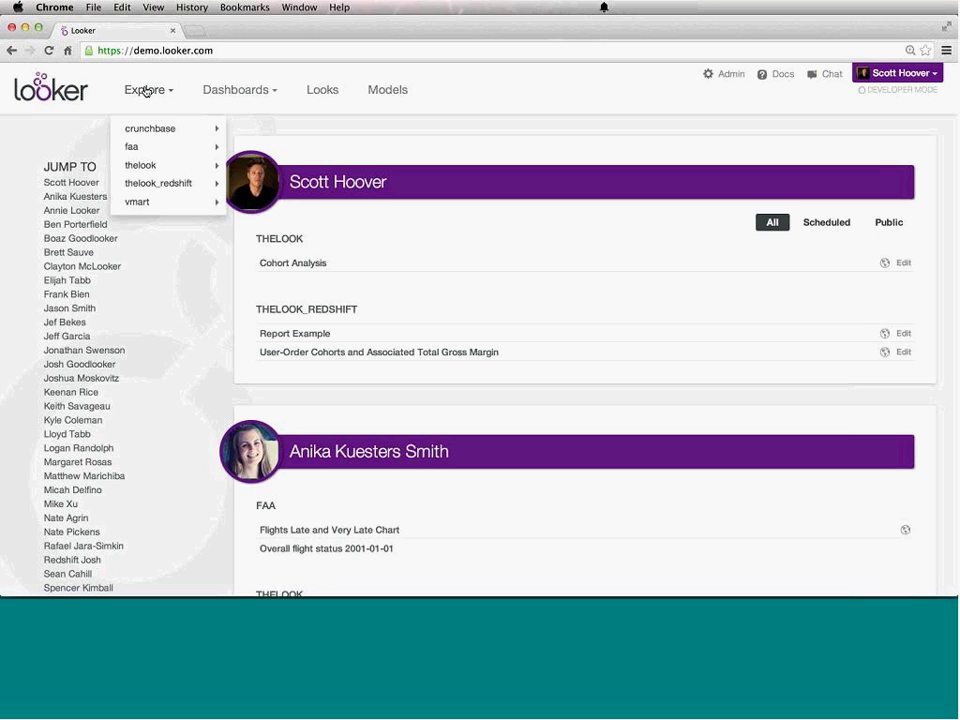
mouse_move(156, 133)
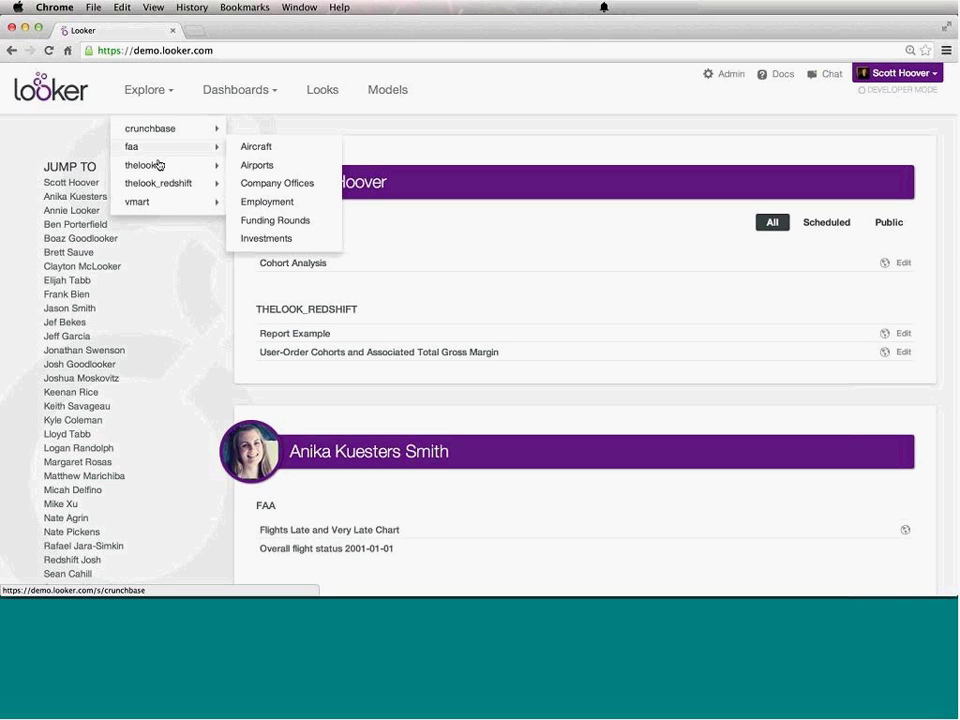
mouse_move(158, 165)
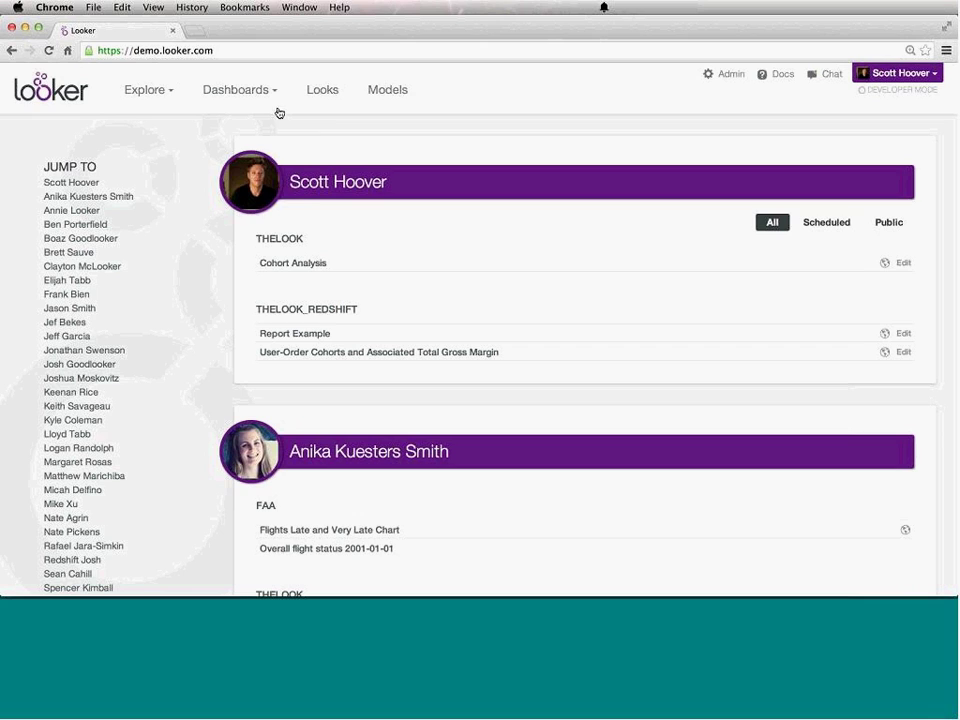
mouse_move(248, 97)
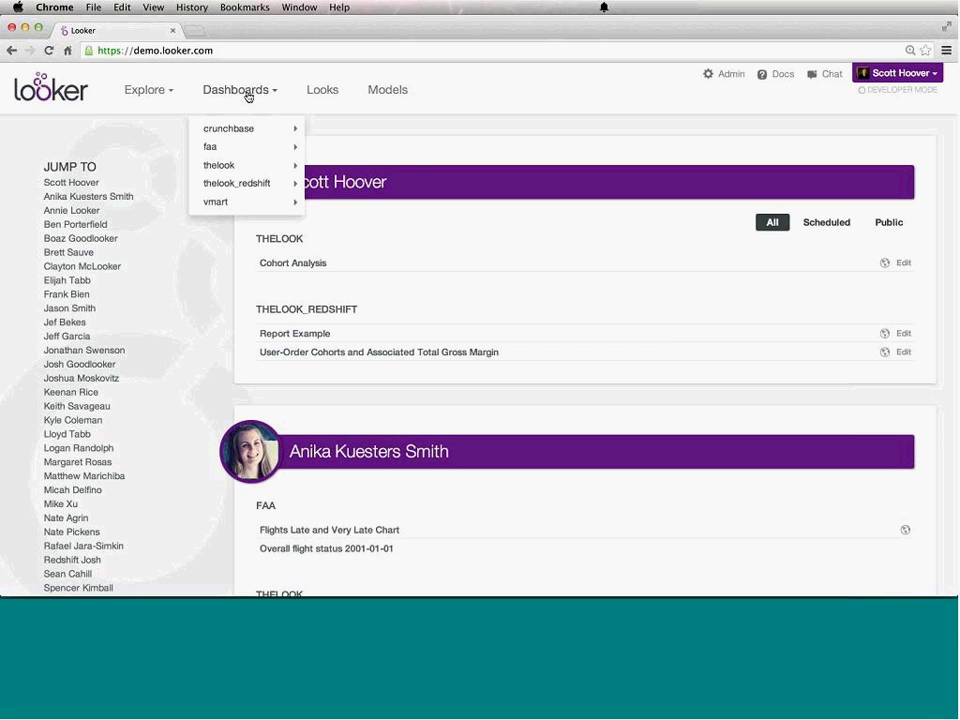
click(336, 167)
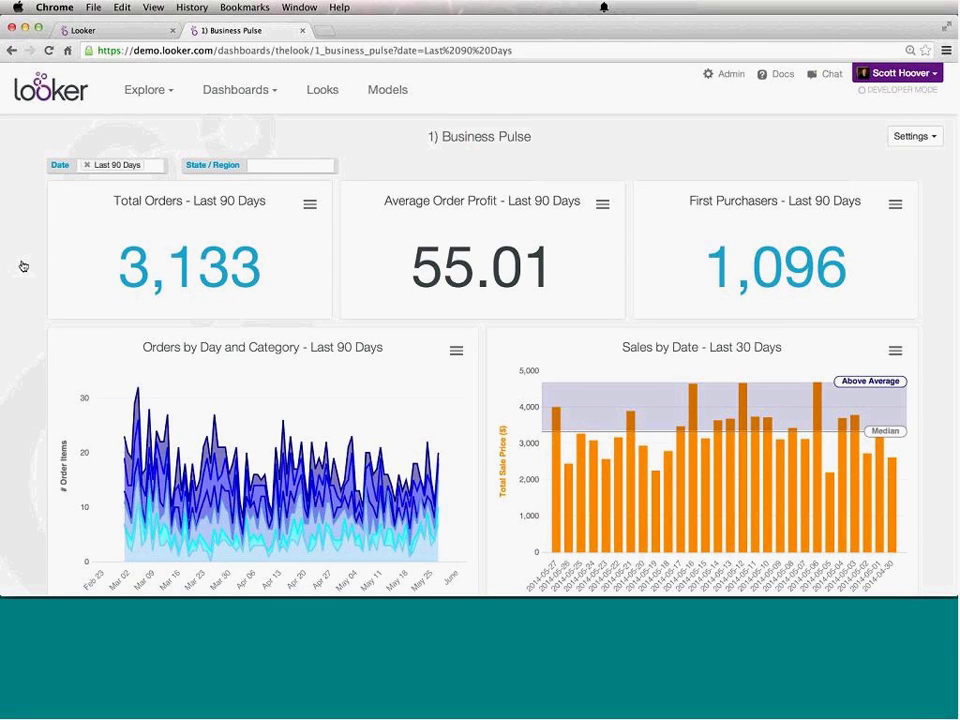
scroll(23, 266, down, 3)
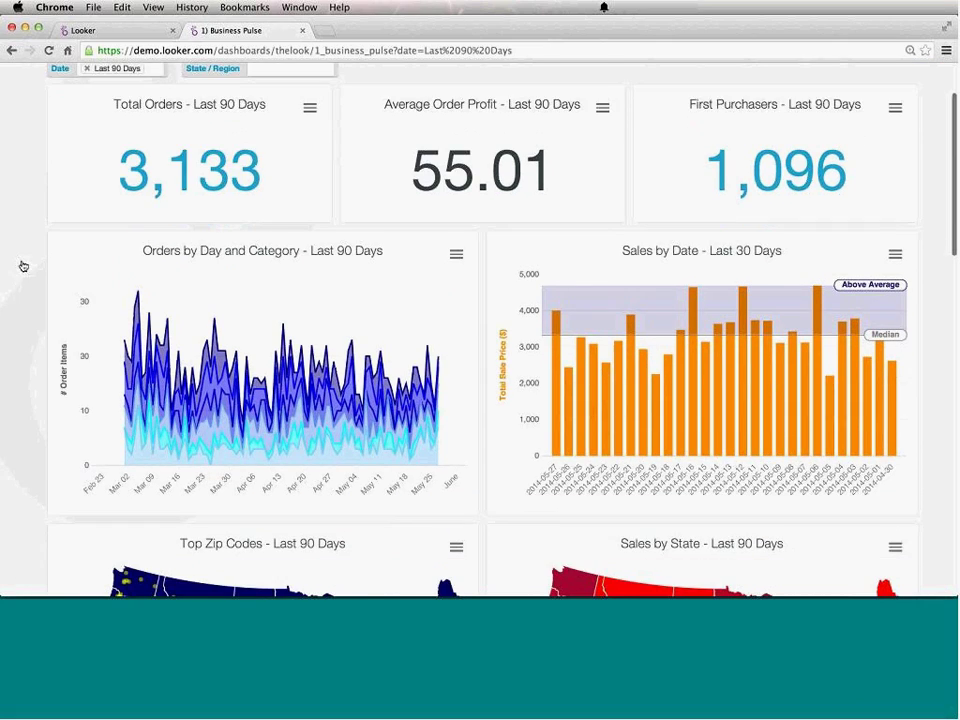
scroll(23, 266, down, 1)
scroll(23, 266, down, 1)
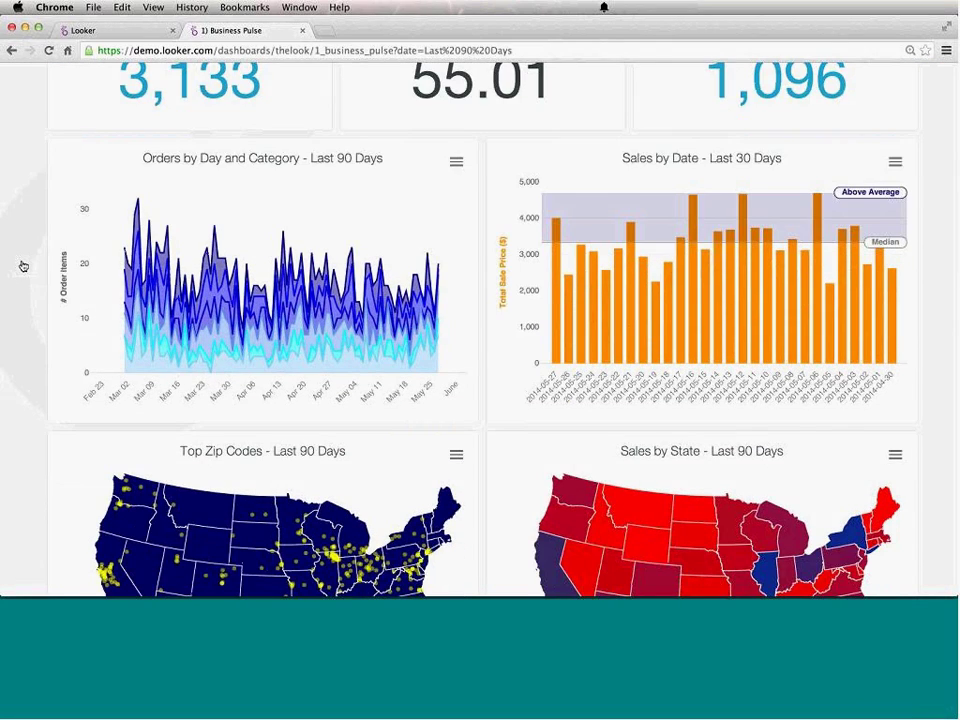
scroll(23, 266, down, 10)
scroll(23, 266, up, 15)
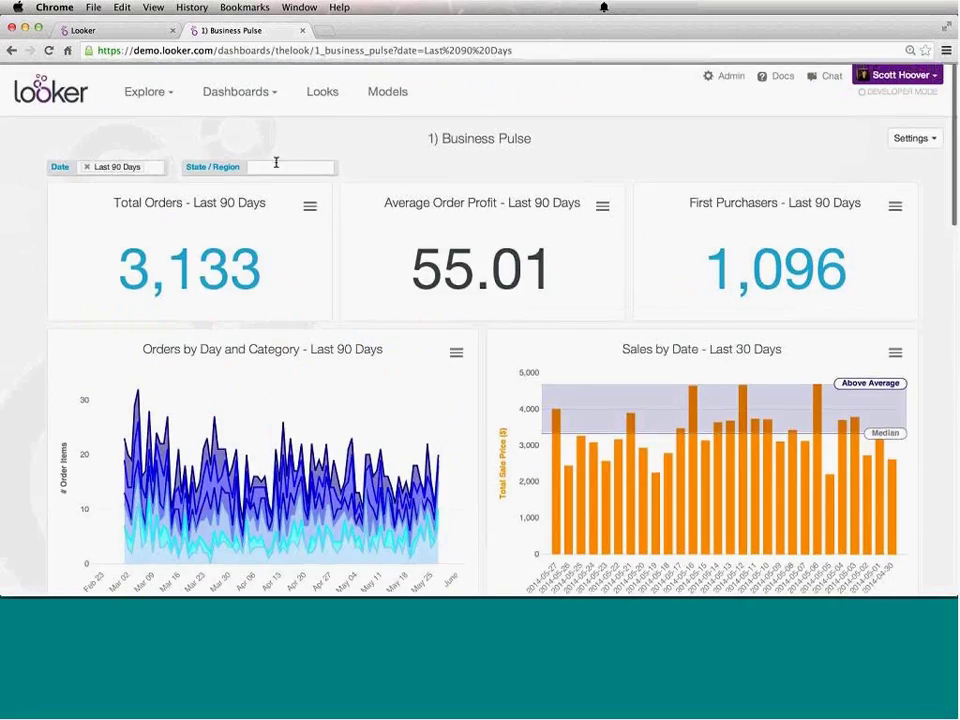
Filter the Business Pulse dashboard to the state New York and review the filtered charts and maps.
click(276, 163)
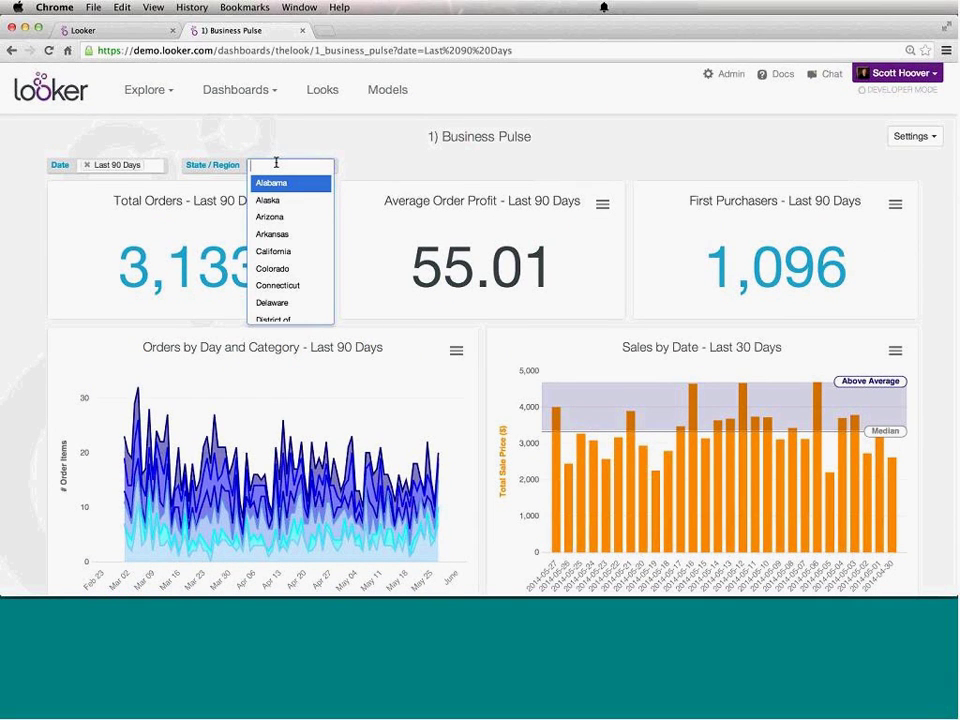
text(New)
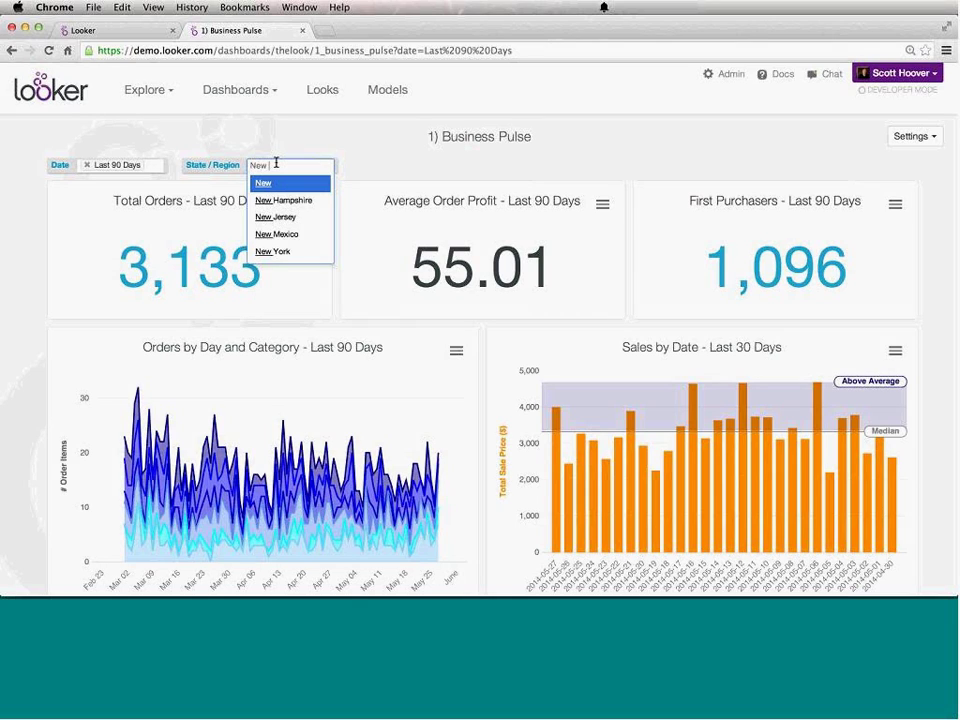
text( York)
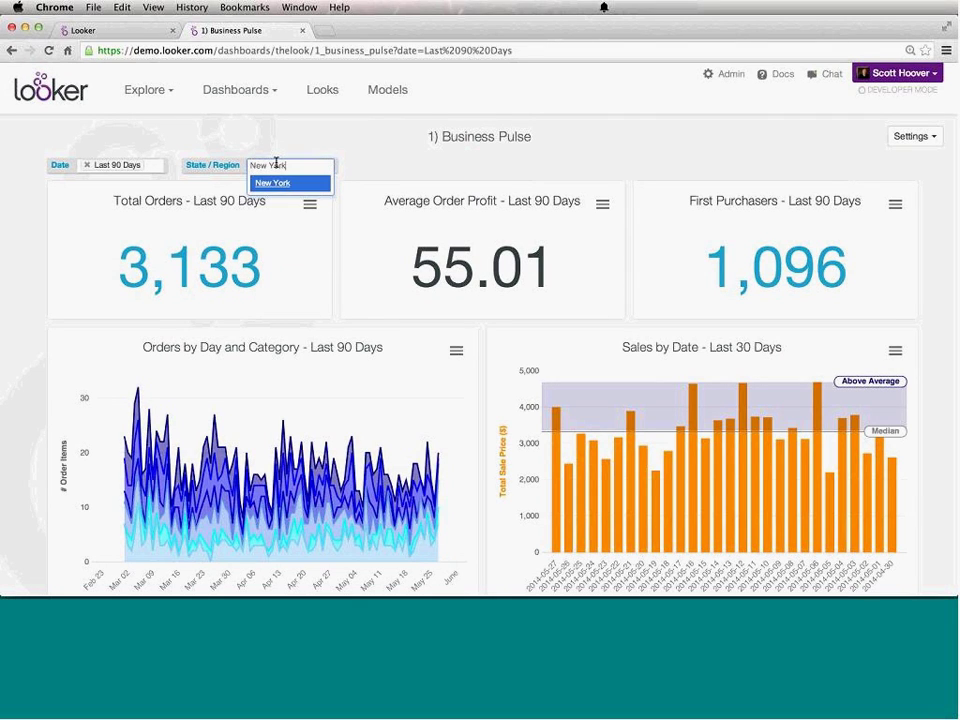
click(275, 183)
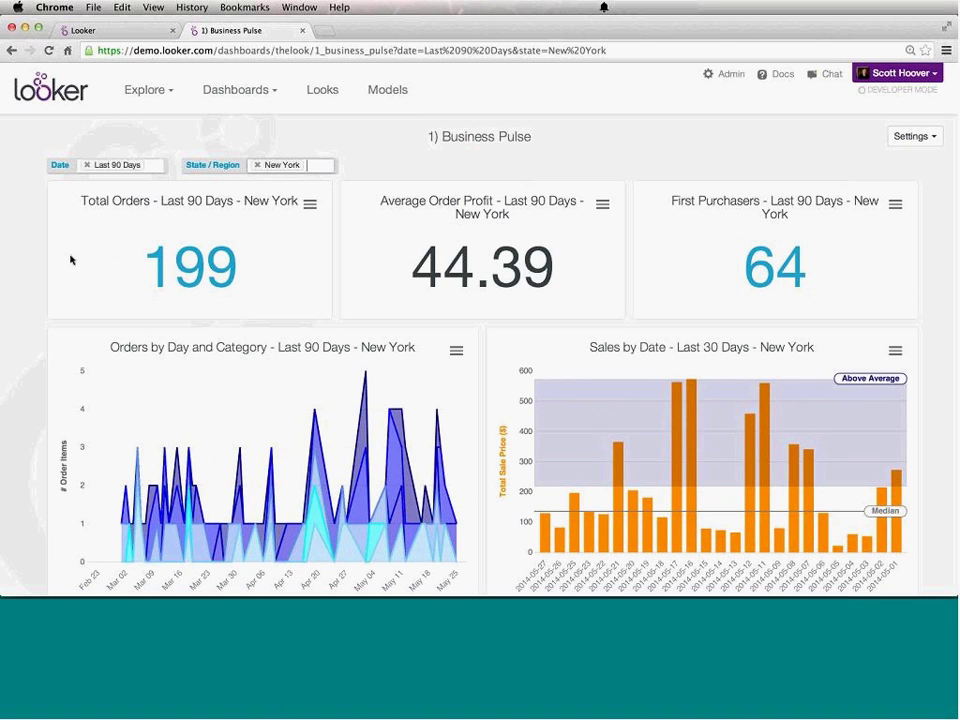
scroll(28, 277, down, 8)
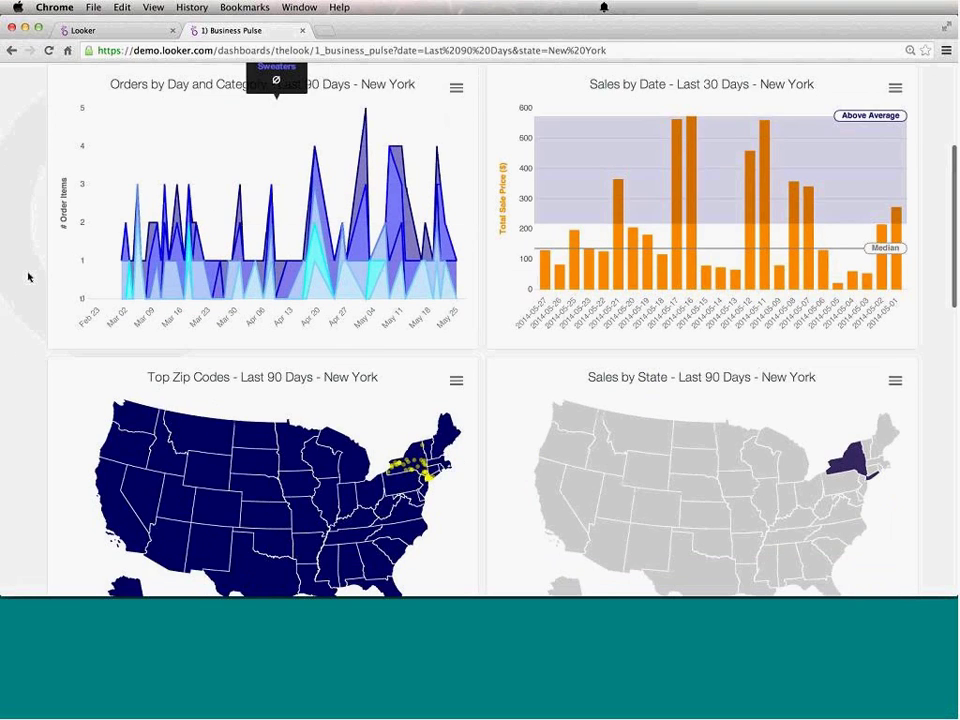
scroll(428, 398, up, 1)
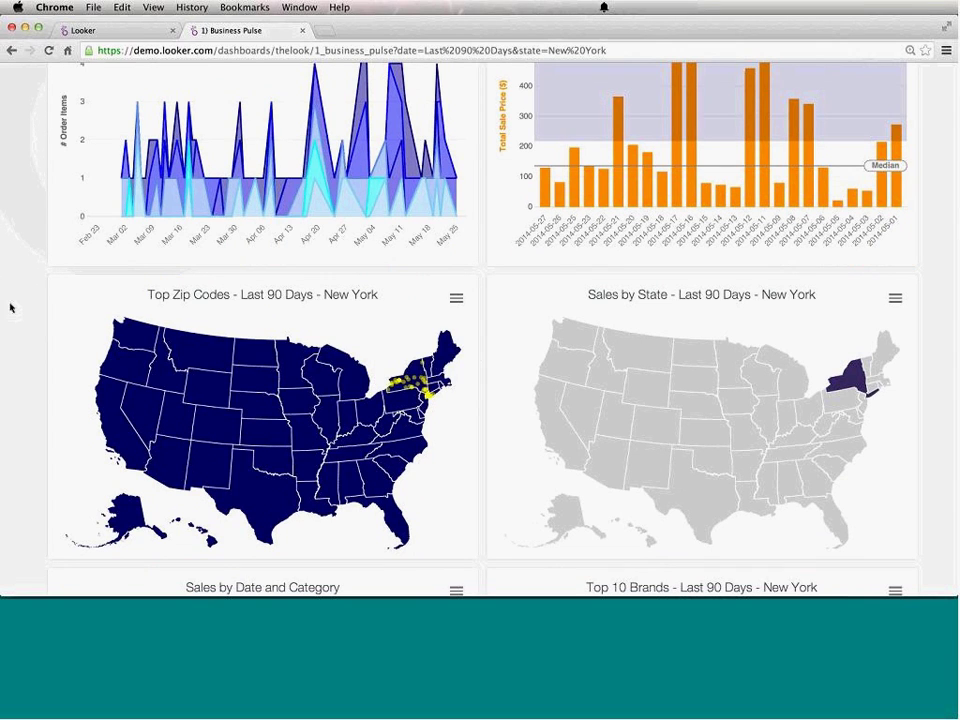
Close the dashboard and browse the saved Looks on the home page, filtering the first list by Scheduled and by Public.
key(super+w)
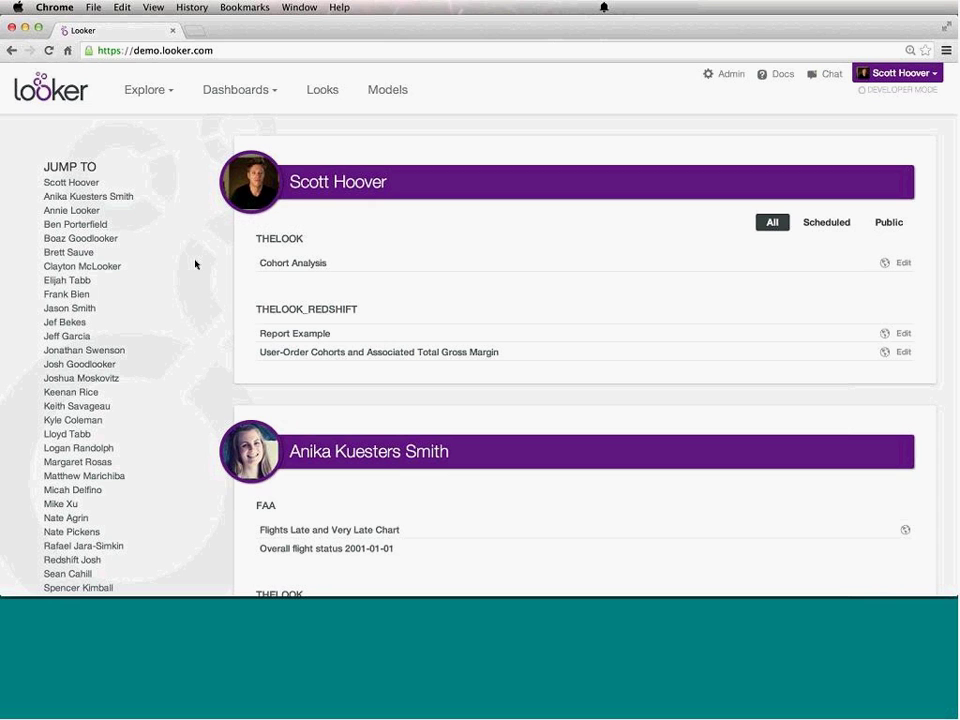
scroll(195, 264, down, 3)
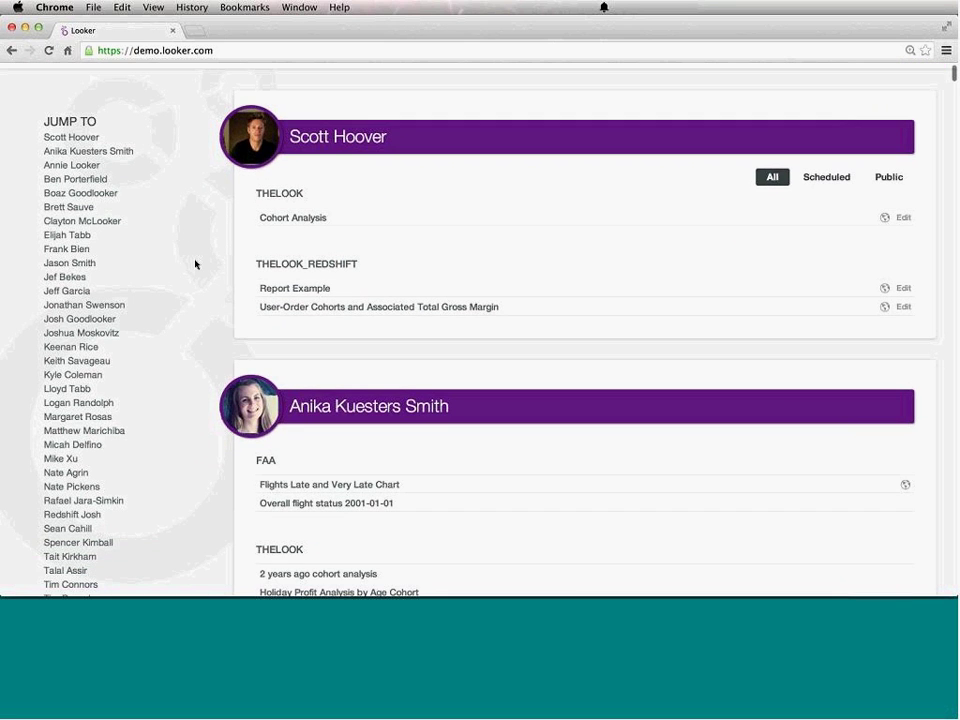
scroll(195, 263, down, 5)
scroll(195, 262, up, 5)
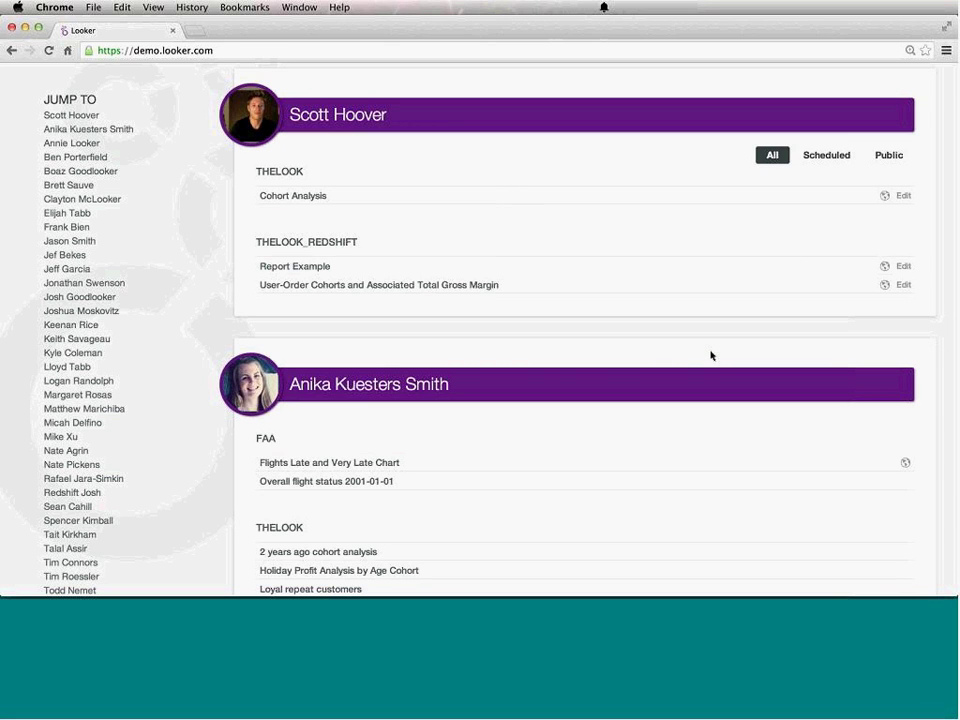
scroll(707, 355, down, 5)
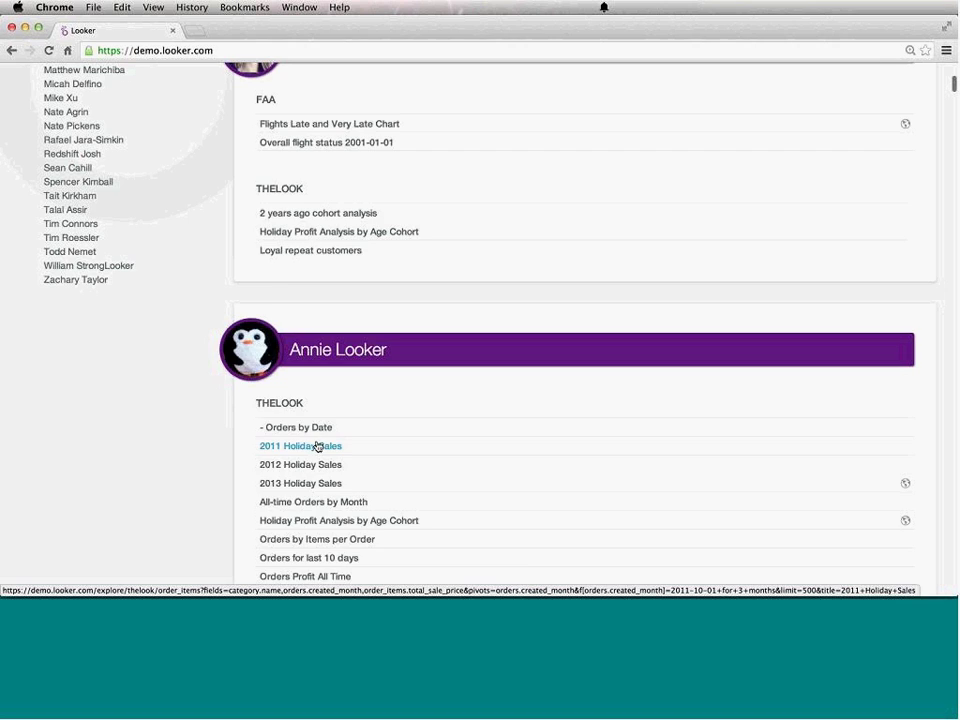
scroll(317, 447, up, 6)
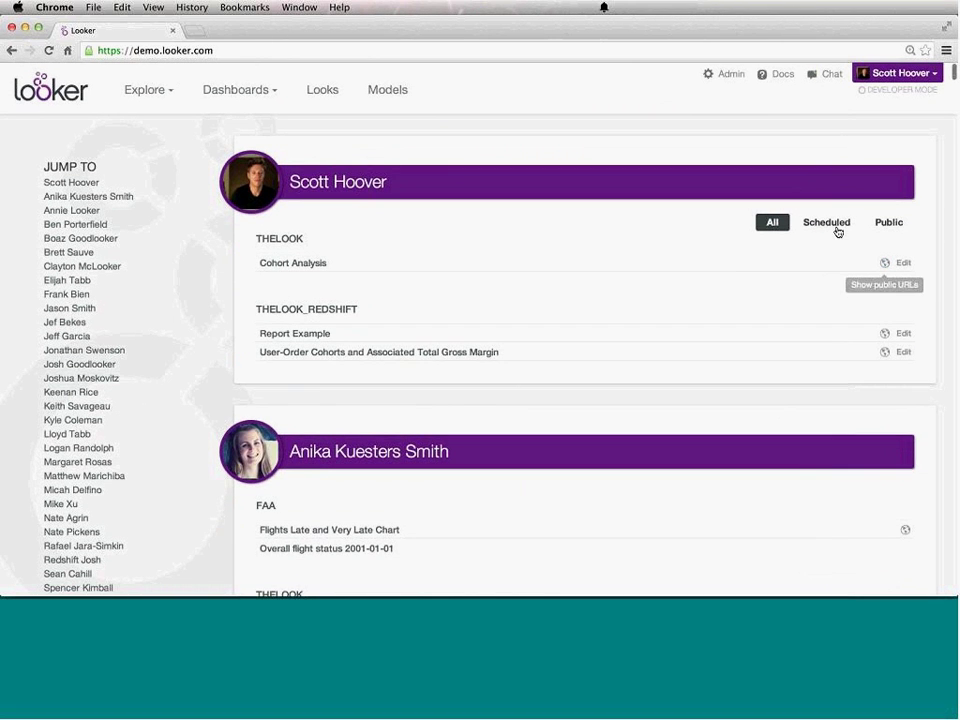
click(837, 230)
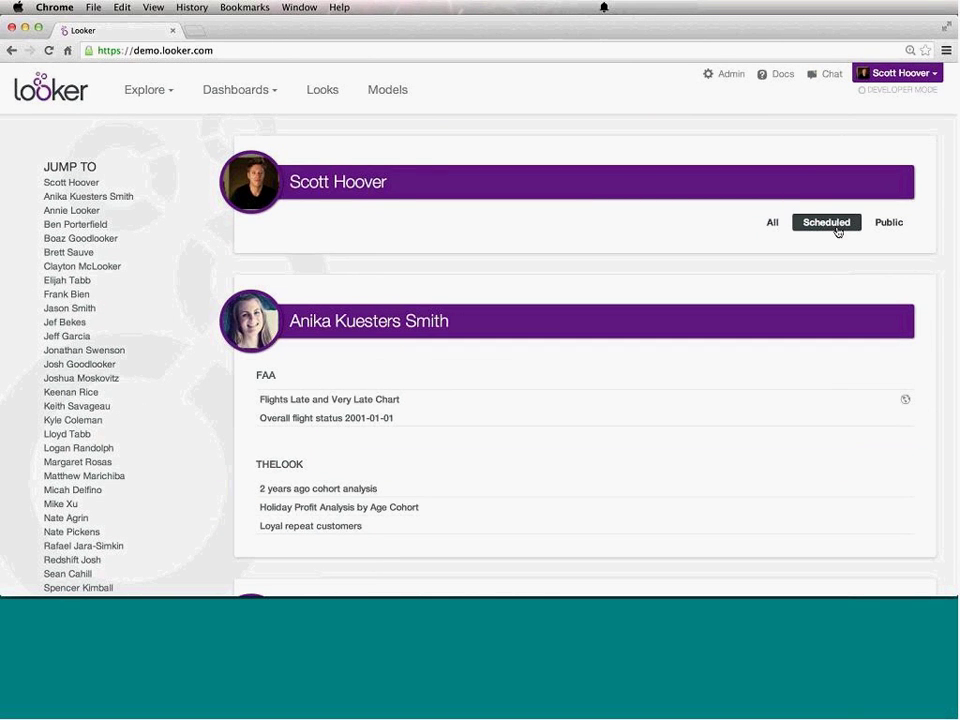
click(893, 227)
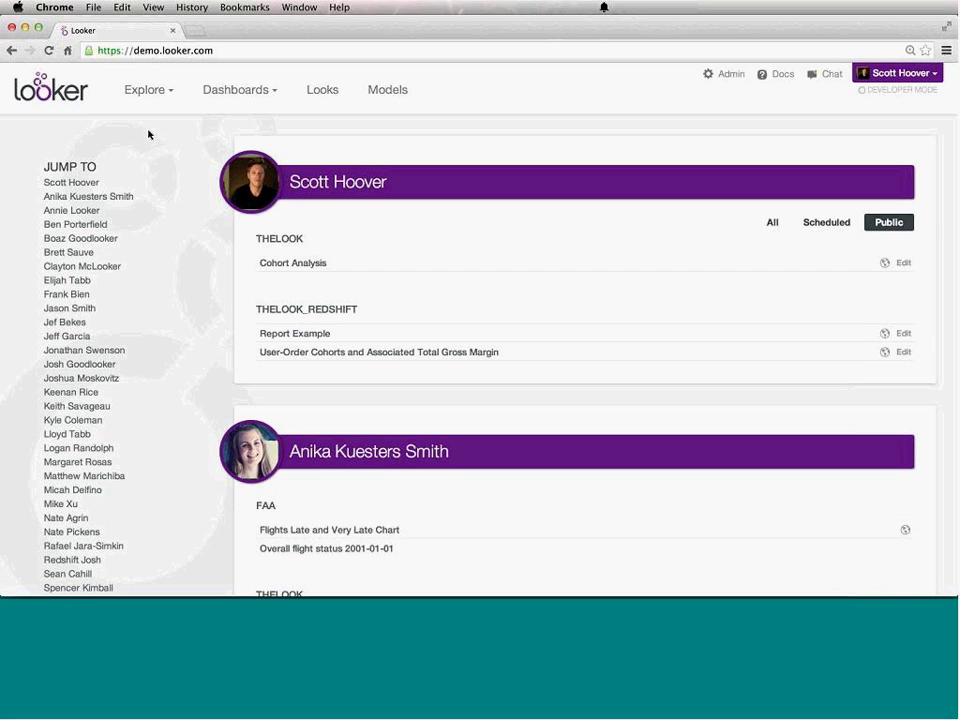
Open the Order Items explore of the thelook model.
click(141, 96)
mouse_move(224, 181)
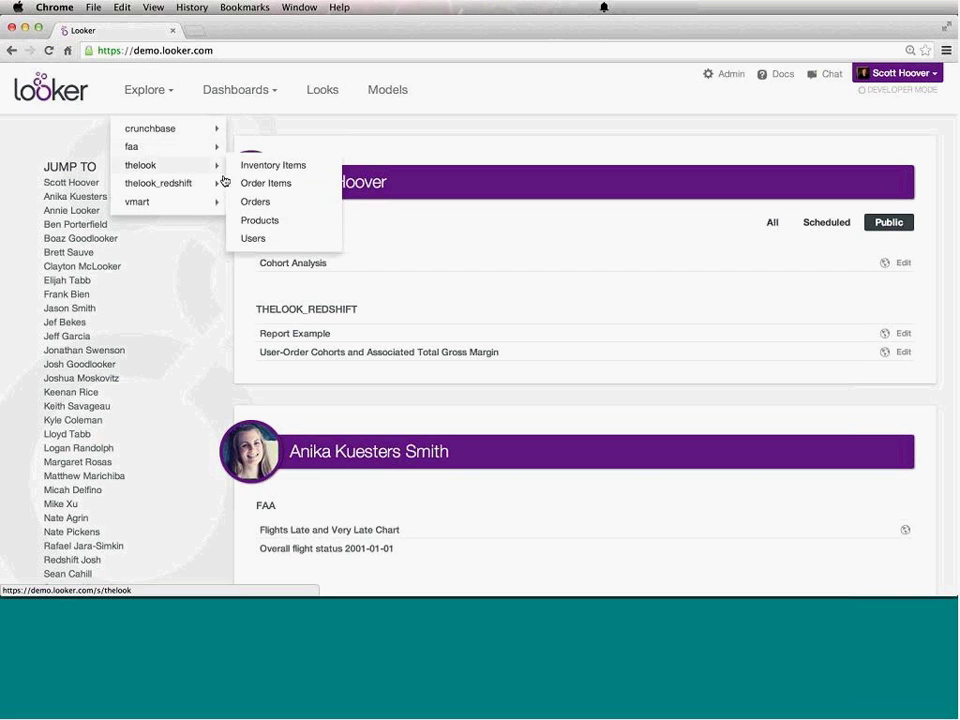
click(268, 185)
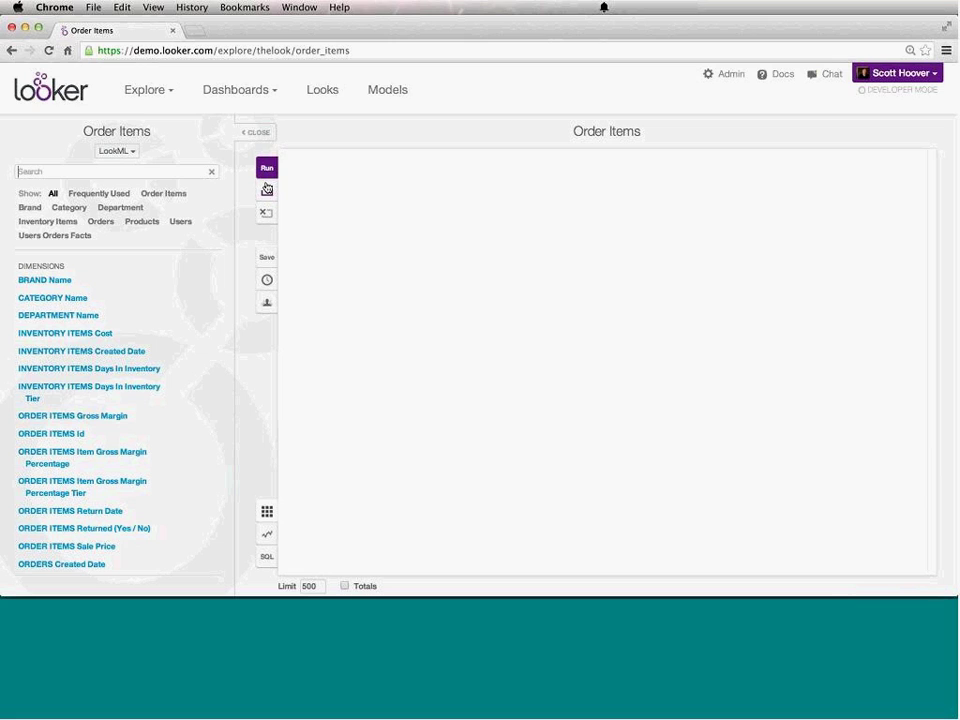
Examine the dimensions and measures of the Order Items, Orders, Users, Products and Inventory Items groups, ending on all fields.
click(165, 194)
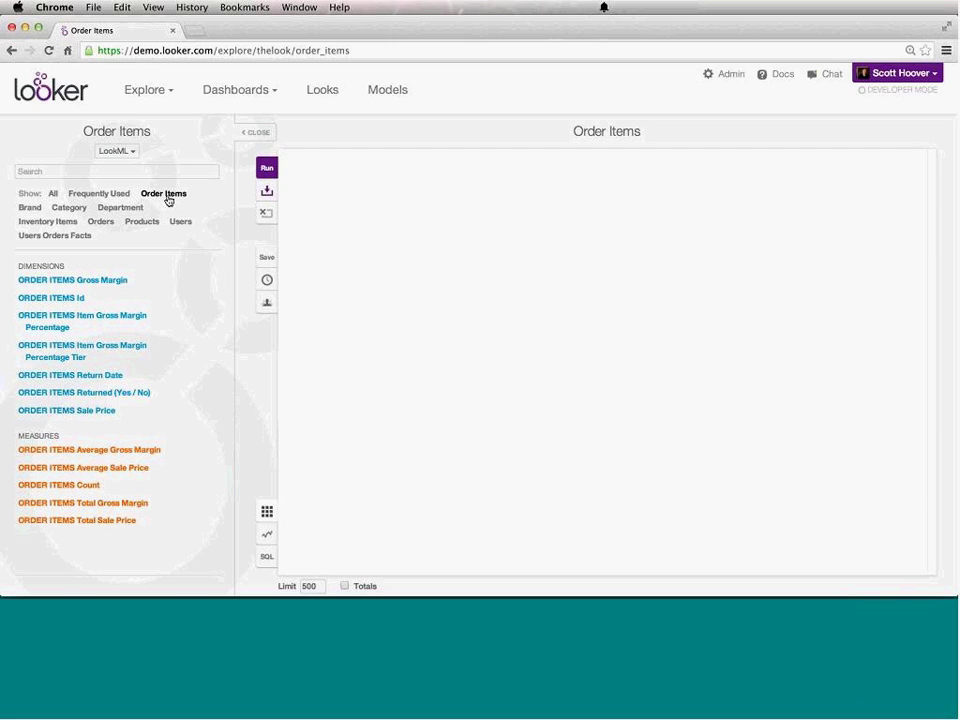
click(100, 224)
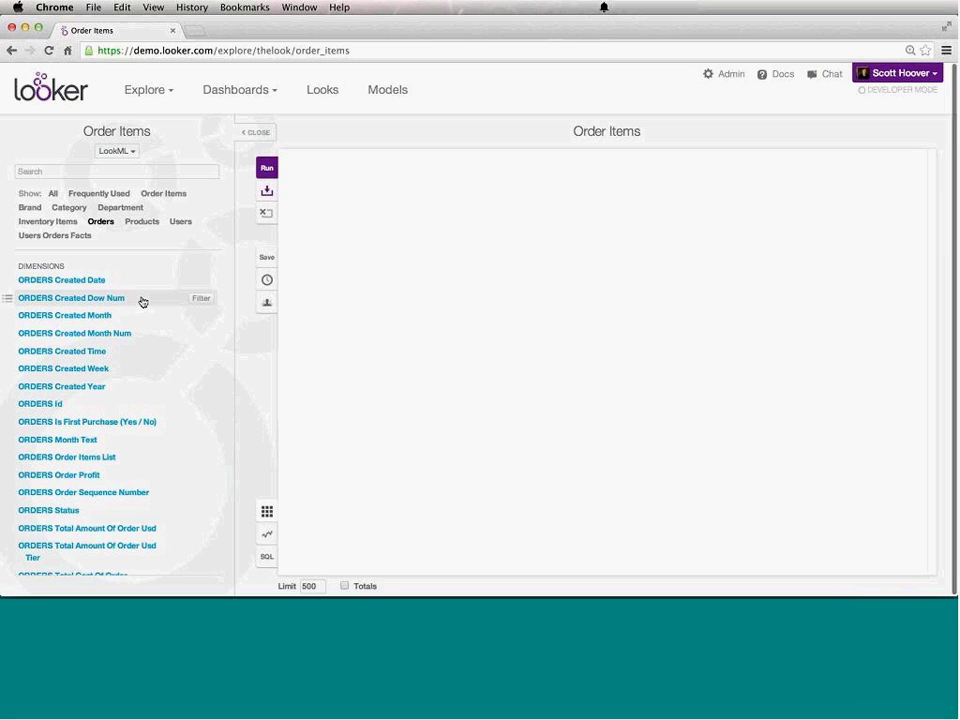
scroll(142, 302, down, 5)
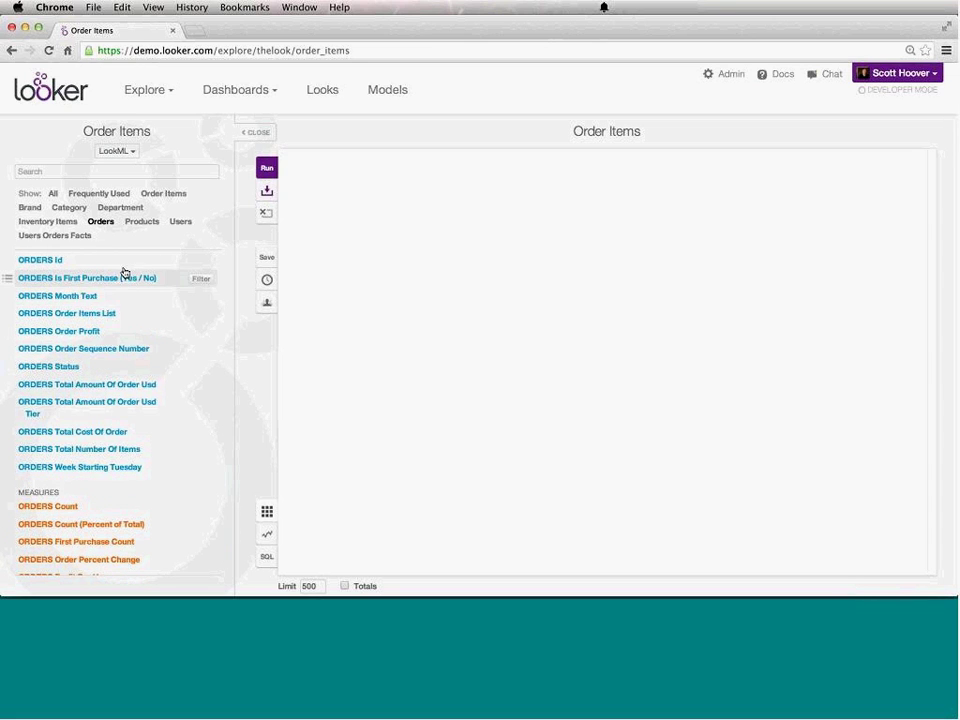
click(182, 222)
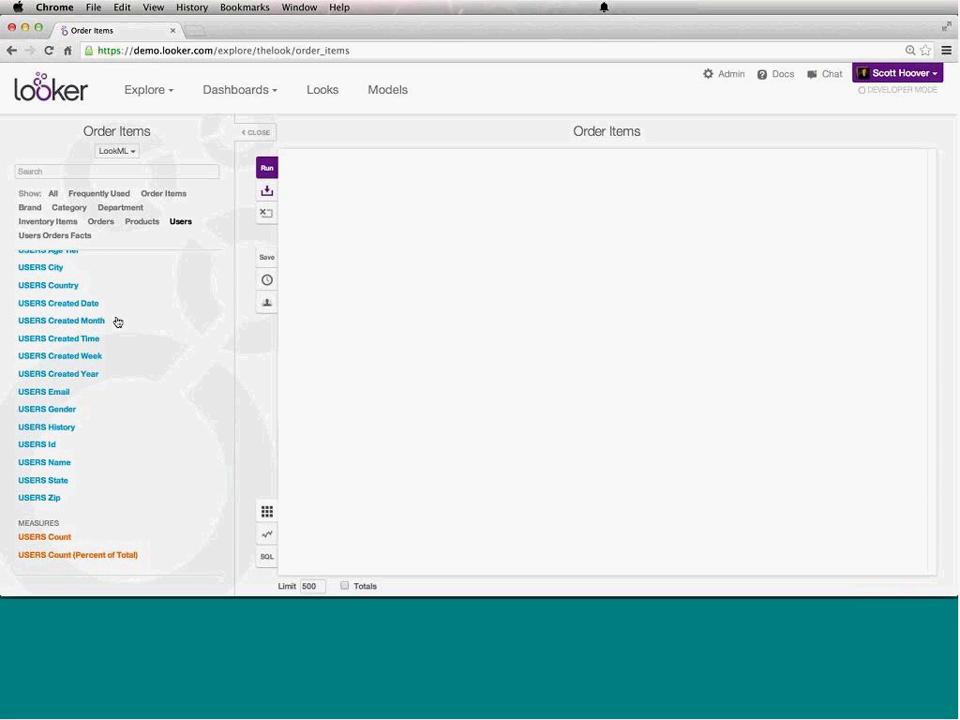
scroll(117, 321, up, 2)
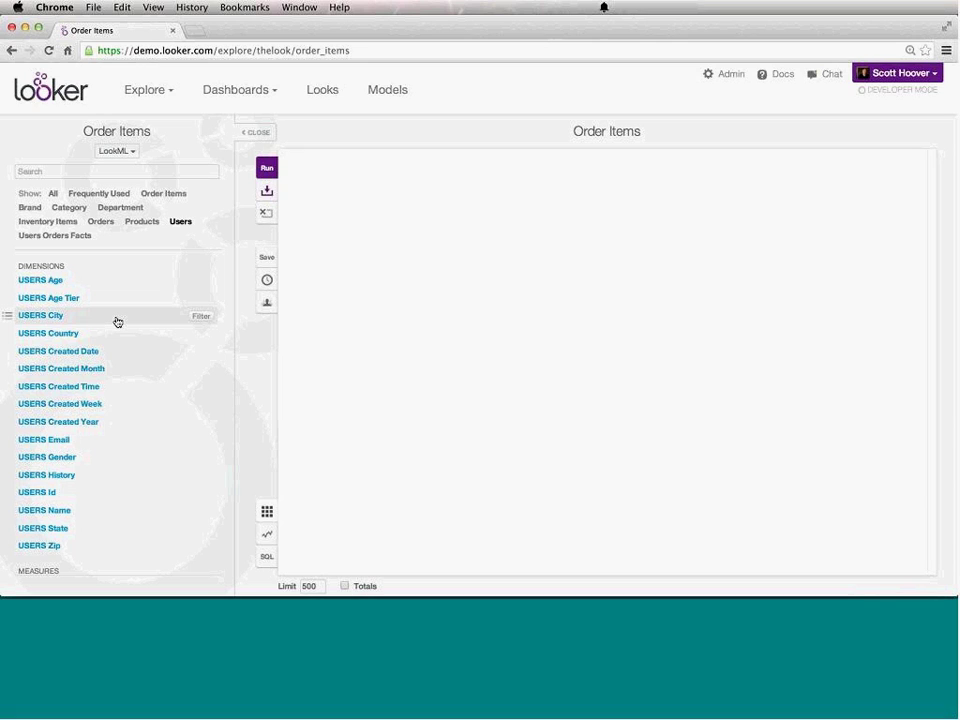
click(141, 223)
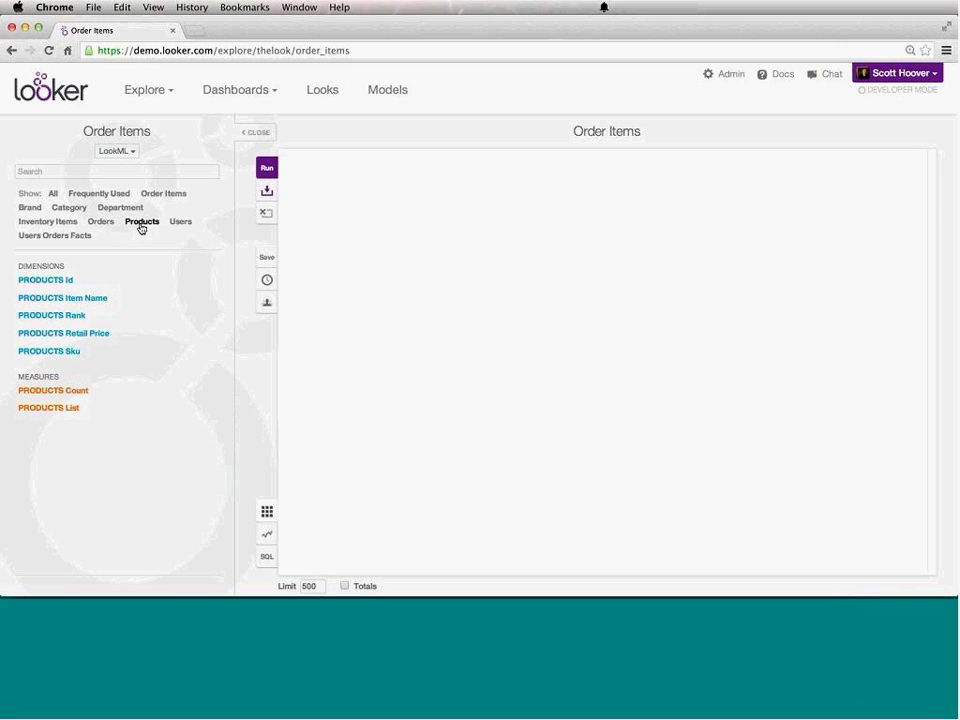
click(62, 224)
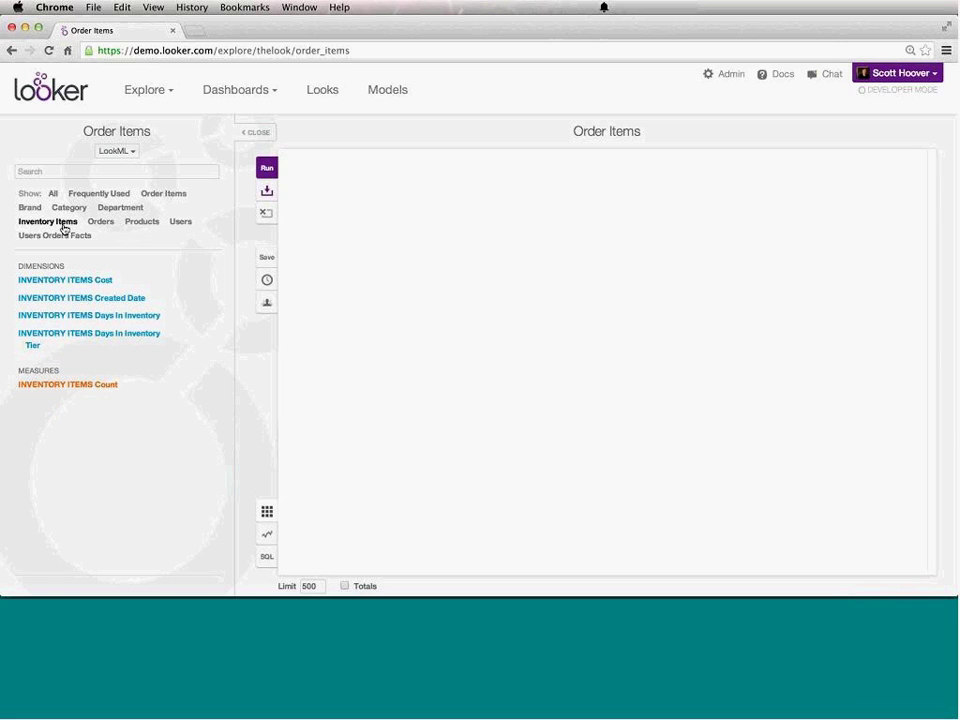
click(50, 194)
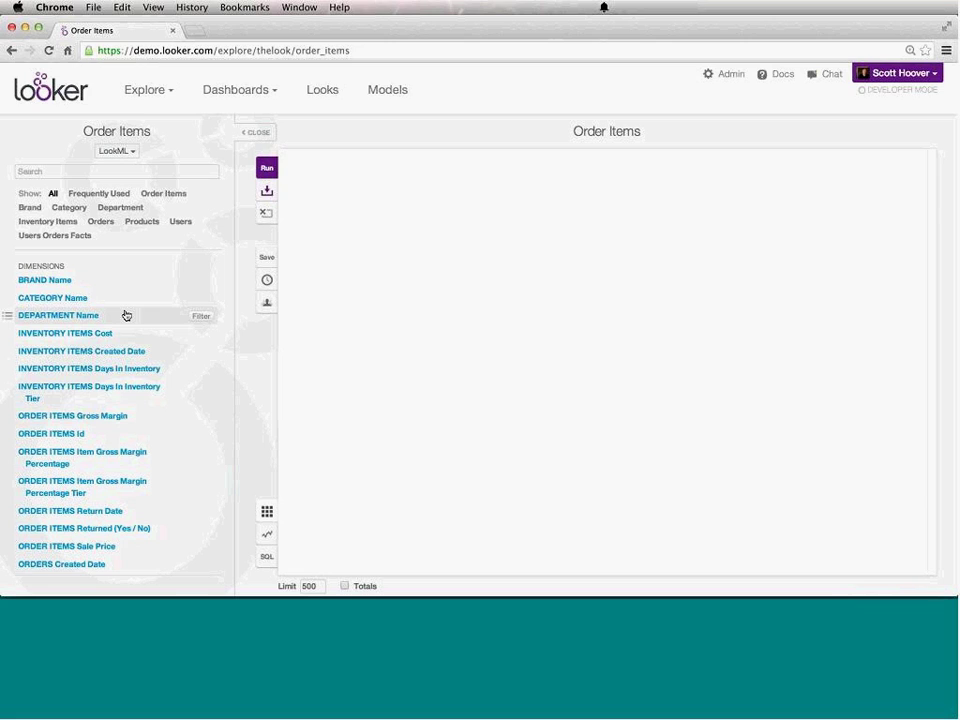
Show only the Order Items fields and run a query on the ORDER ITEMS Id dimension.
click(176, 194)
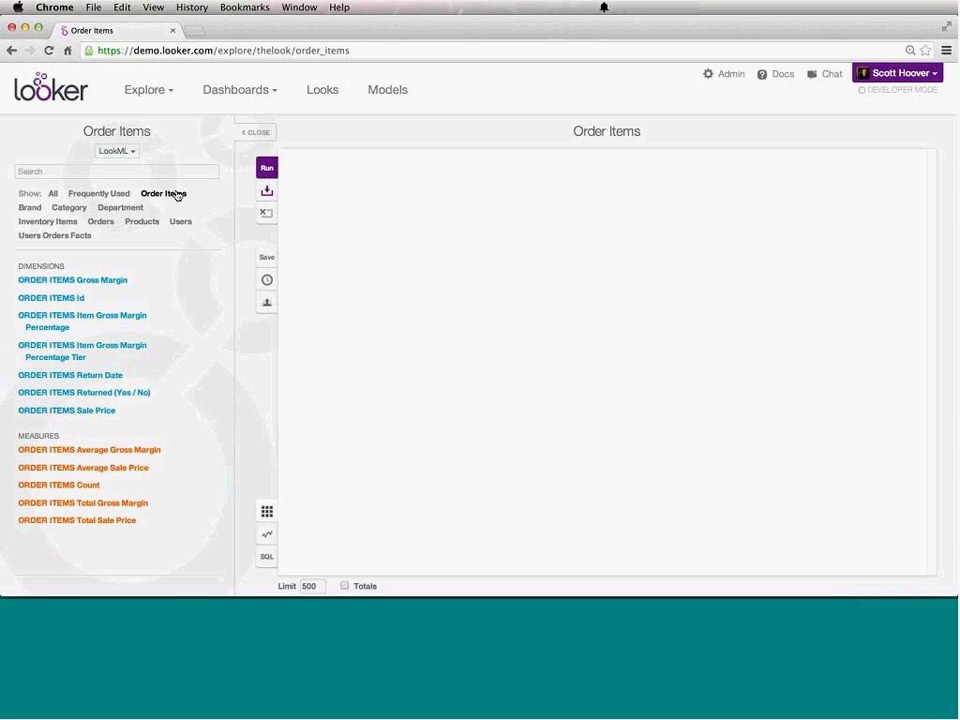
click(81, 298)
click(267, 168)
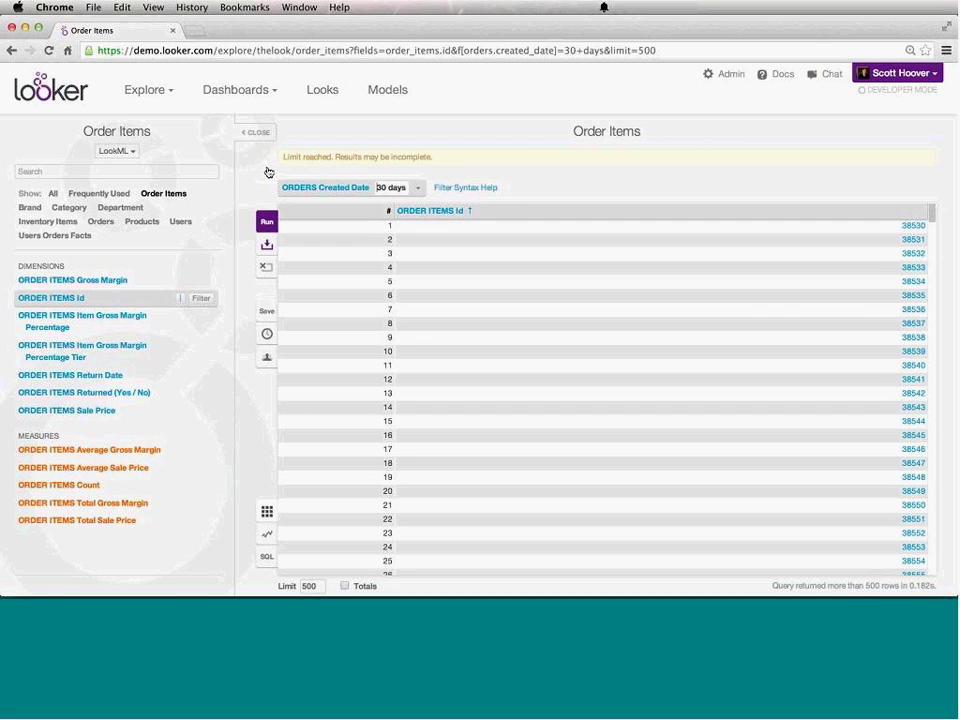
Replace ORDER ITEMS Id with the ORDER ITEMS Item Gross Margin Percentage dimension and run the query.
click(38, 298)
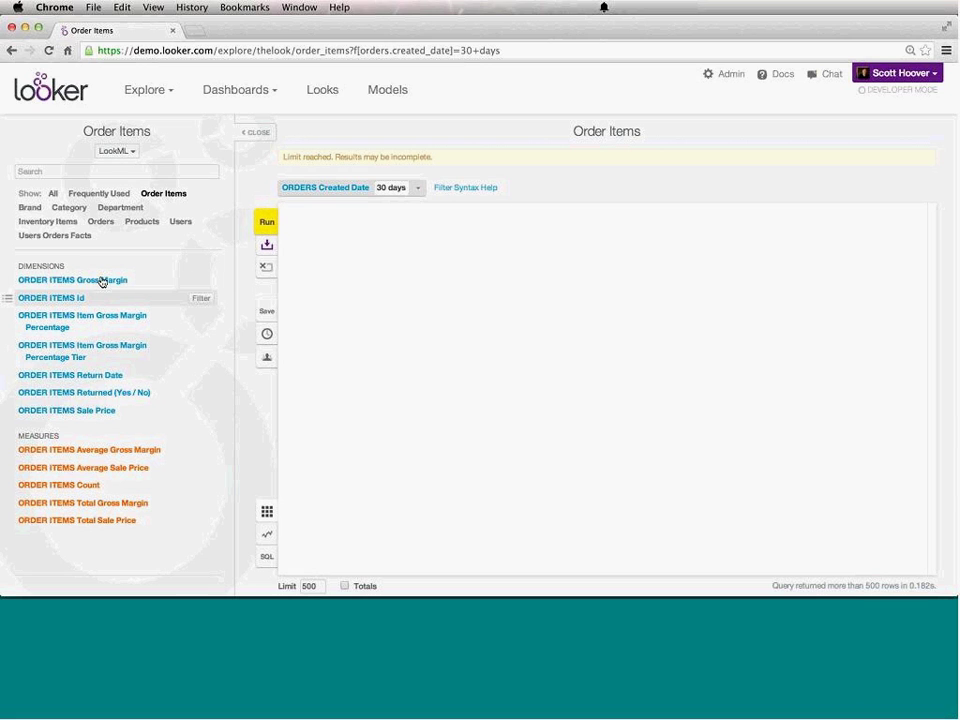
click(90, 333)
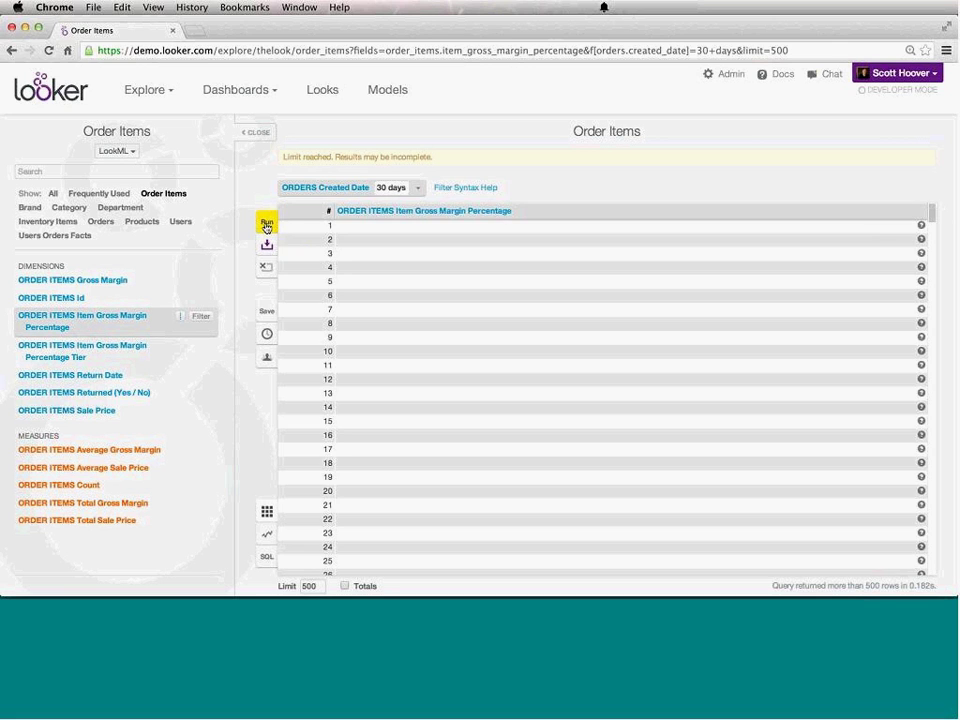
click(267, 221)
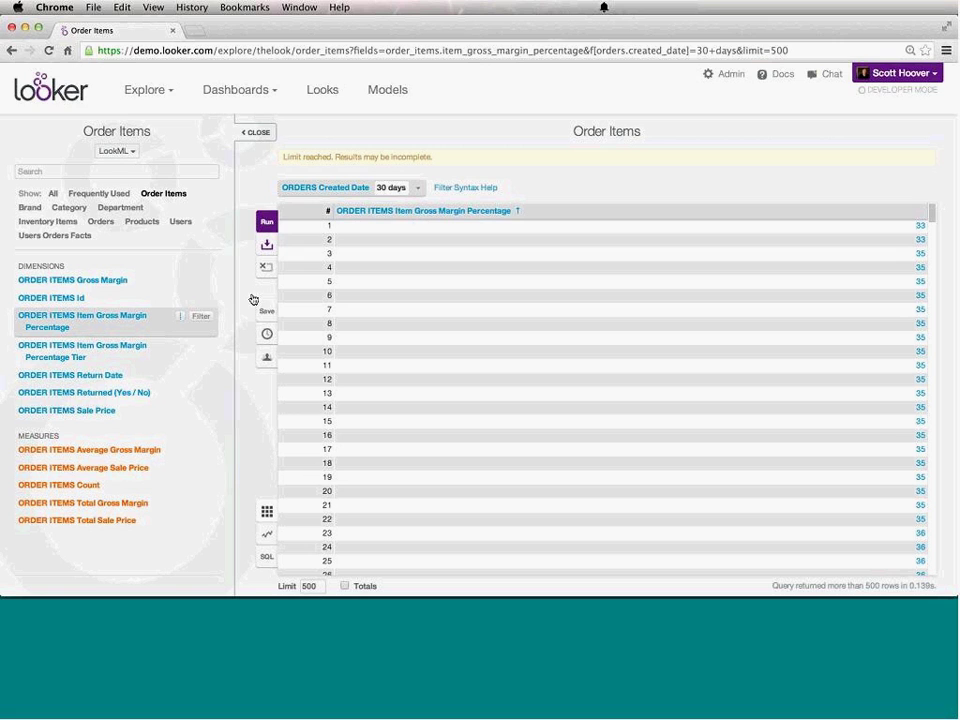
Clear the current query and search all fields for "count".
click(266, 268)
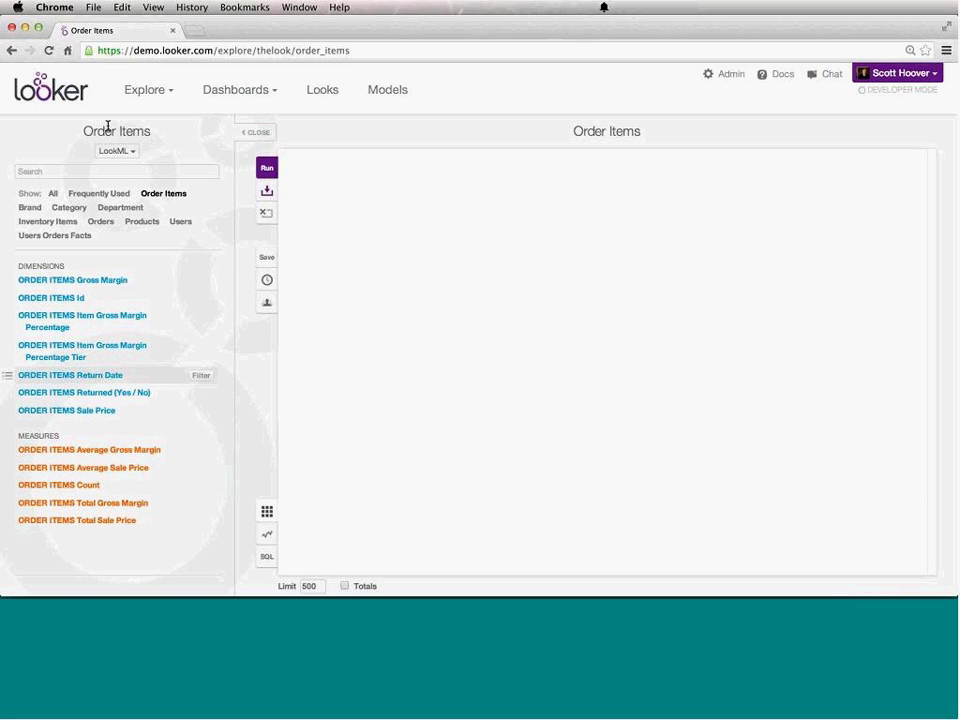
click(53, 194)
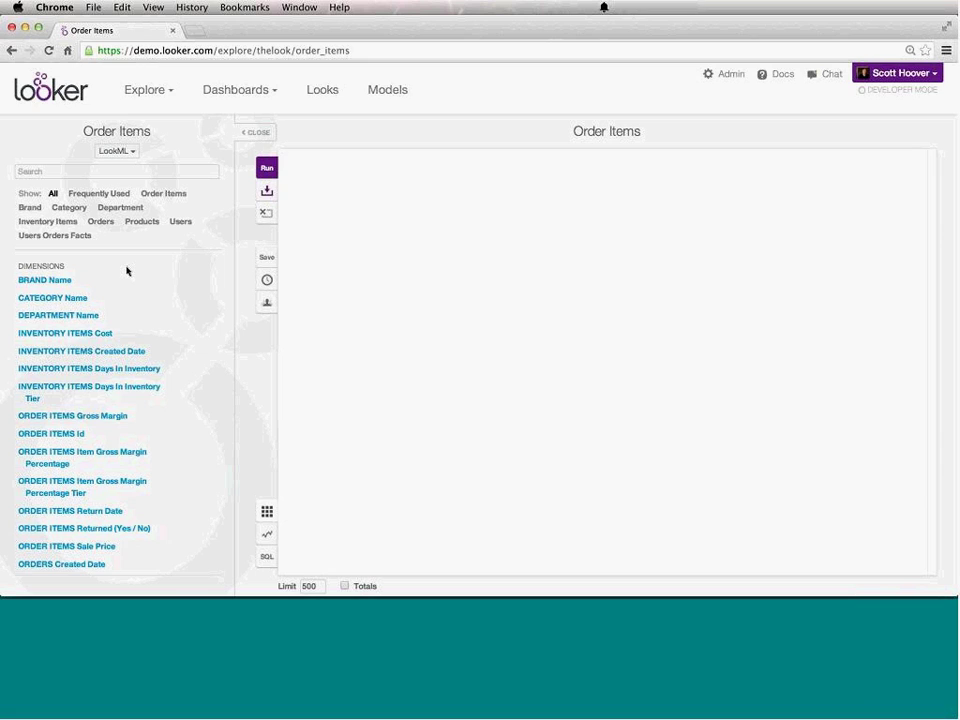
click(98, 171)
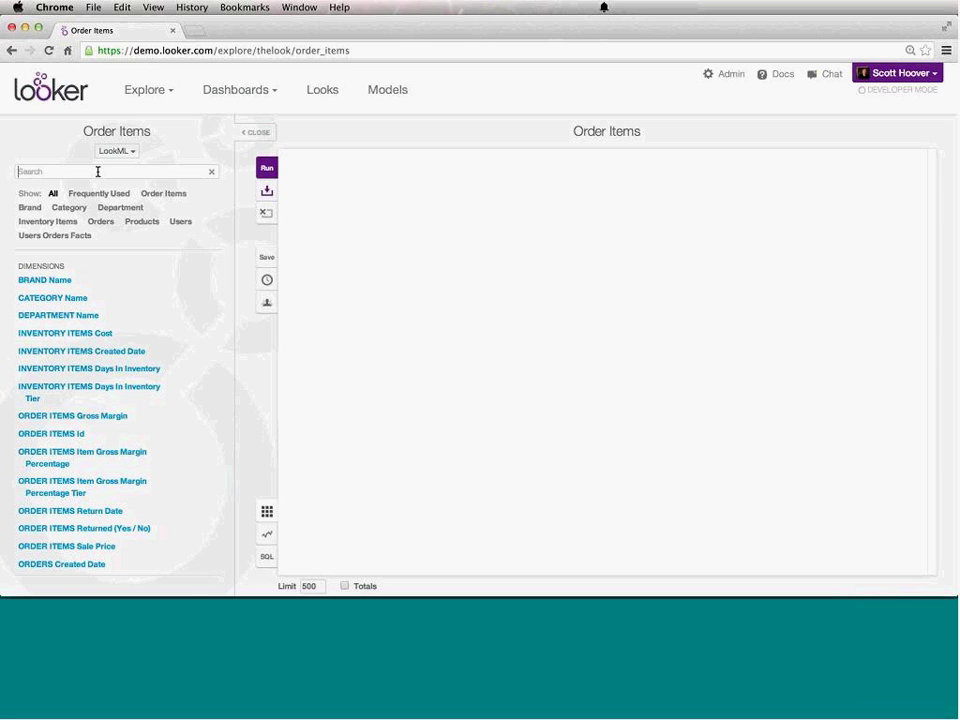
text(count)
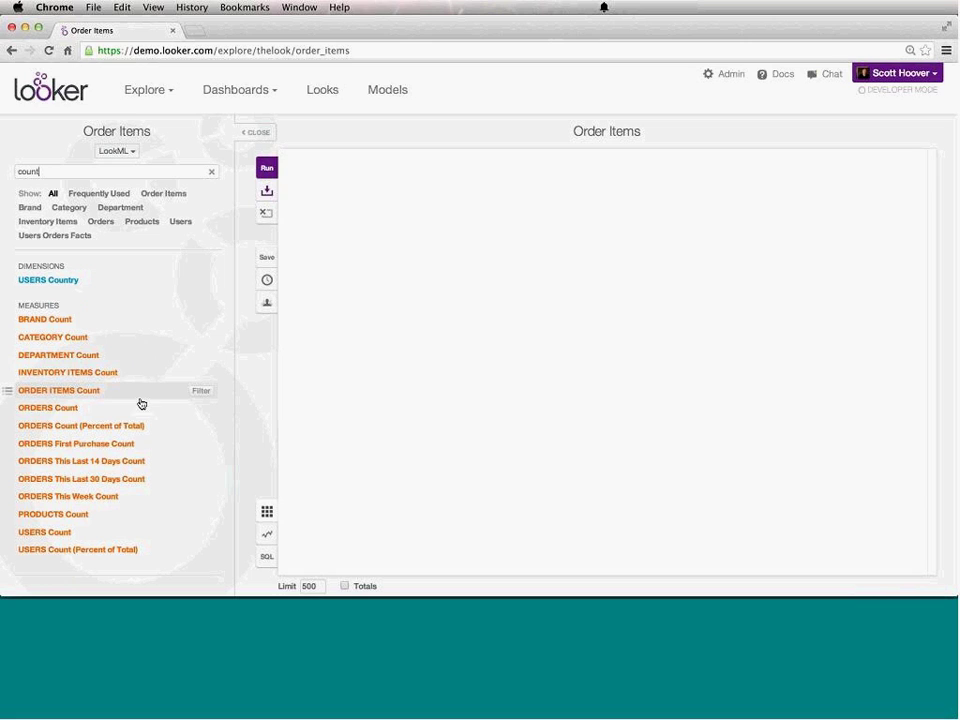
Query the Count measures of ORDER ITEMS, PRODUCTS, ORDERS, USERS, BRAND and CATEGORY, in that order.
click(107, 392)
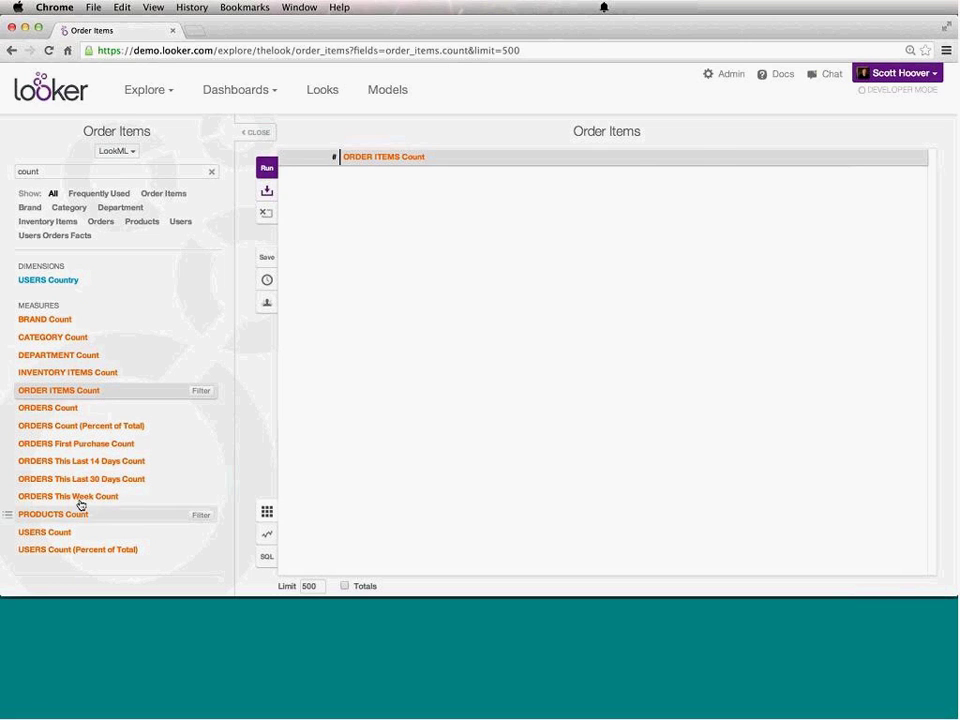
click(79, 511)
click(78, 410)
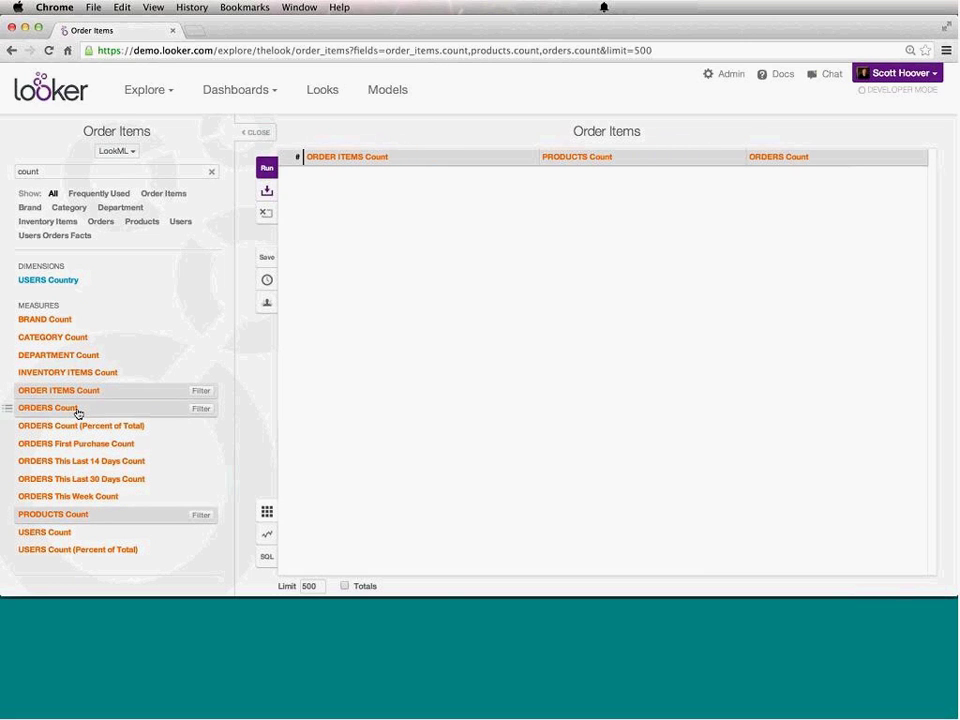
click(75, 533)
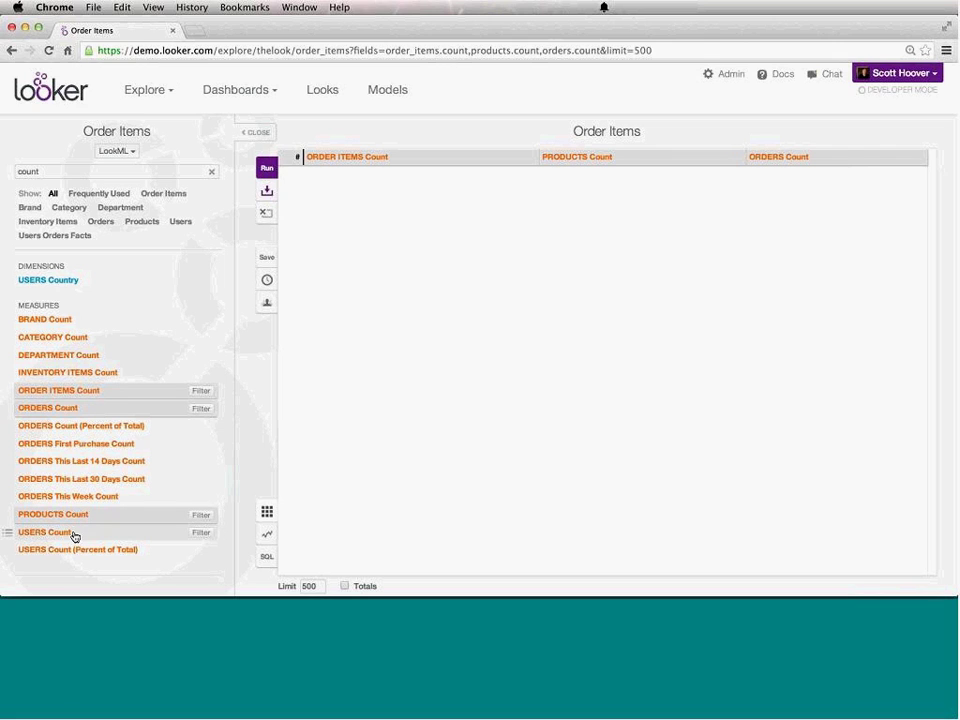
click(78, 321)
click(81, 342)
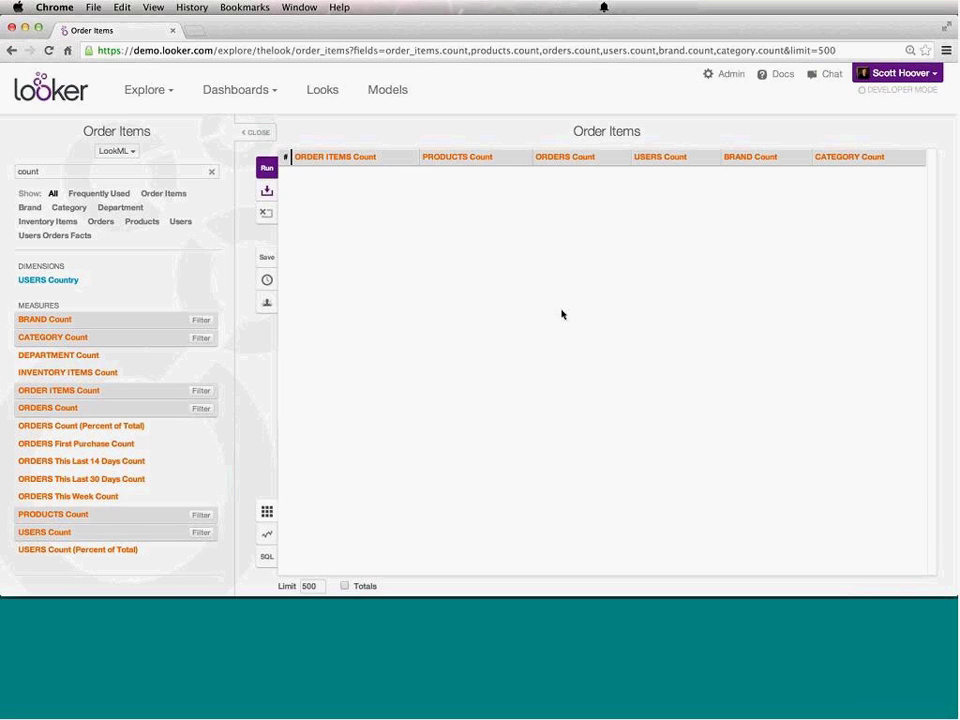
click(266, 167)
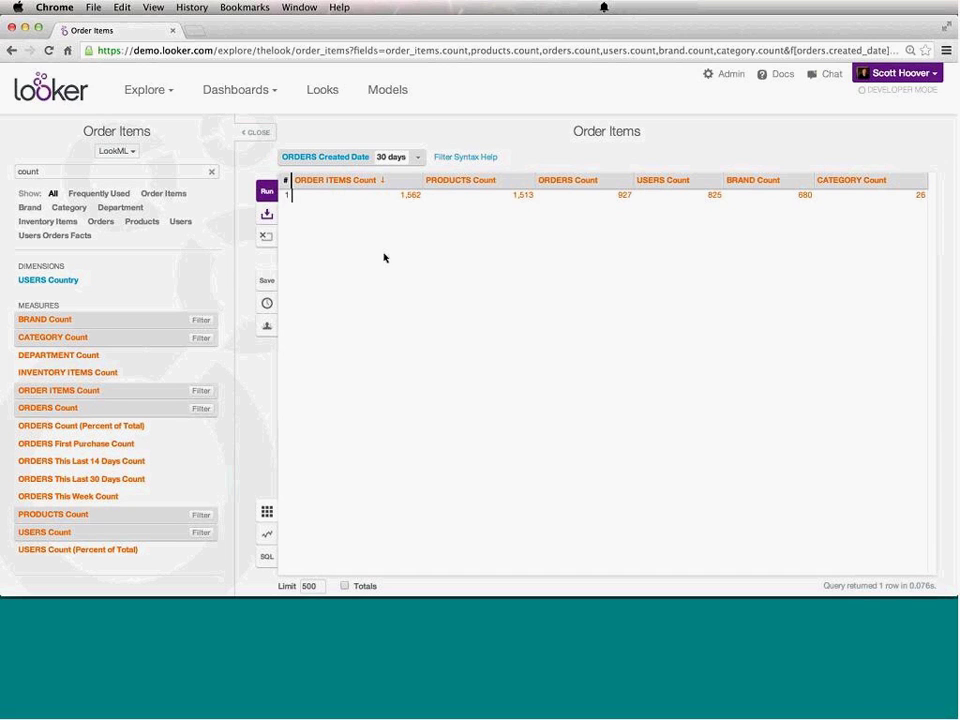
Run the query with the ORDERS Created Date filter set to "90 days", and again with "60 days ago for 30 days".
text(90 days)
key(Return)
key(super+a)
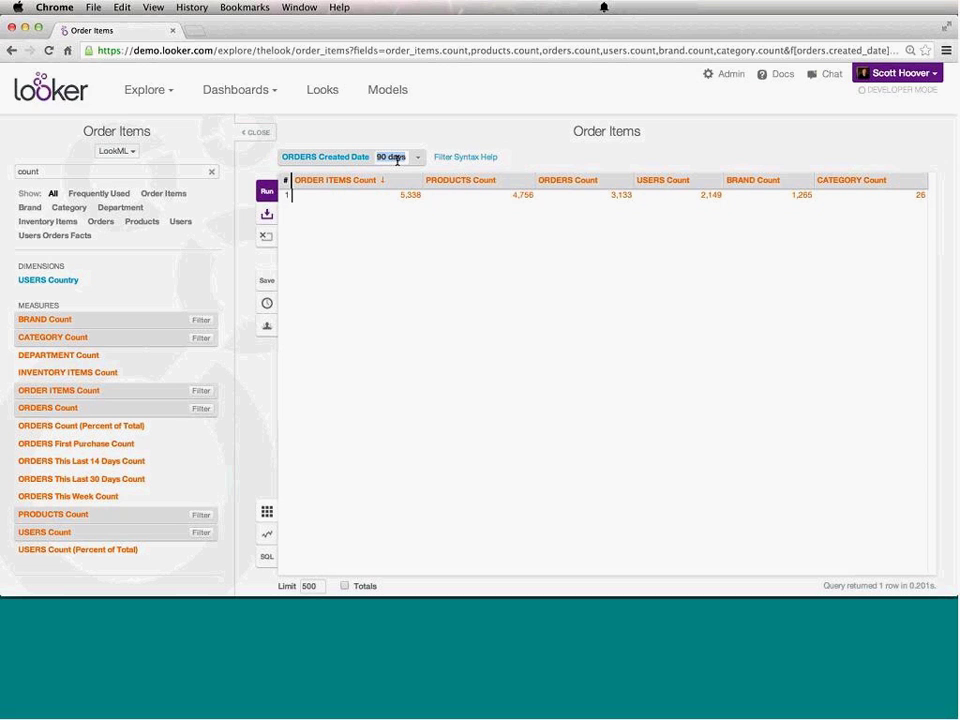
text(60 days ago for 30 days)
key(Return)
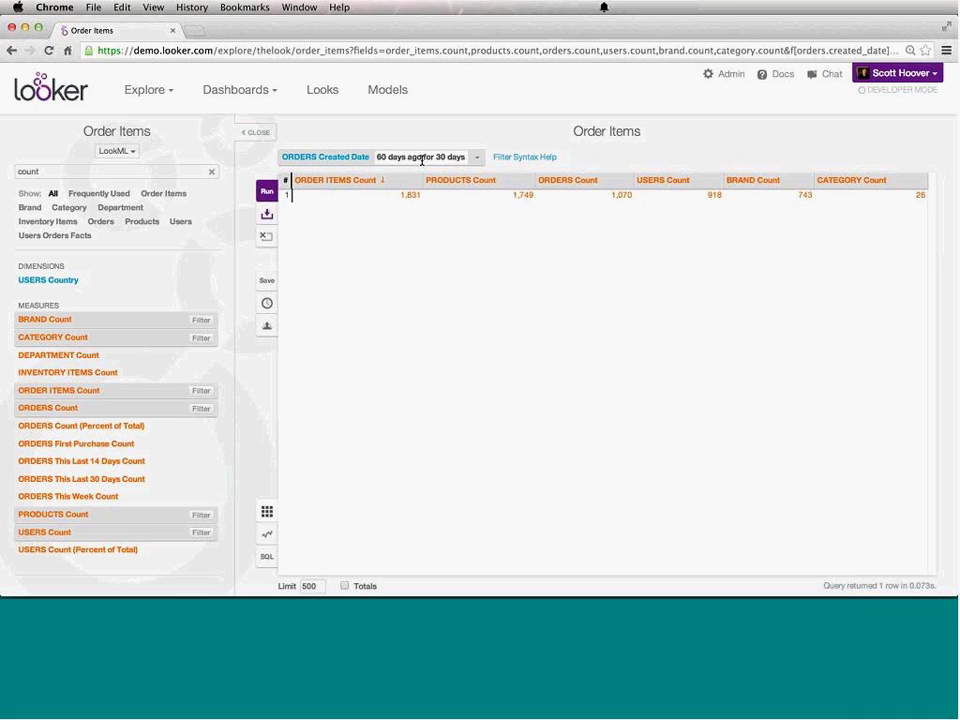
Set the ORDERS Created Date filter to the suggested value "this month" and rerun the query.
triple_click(422, 160)
key(BackSpace)
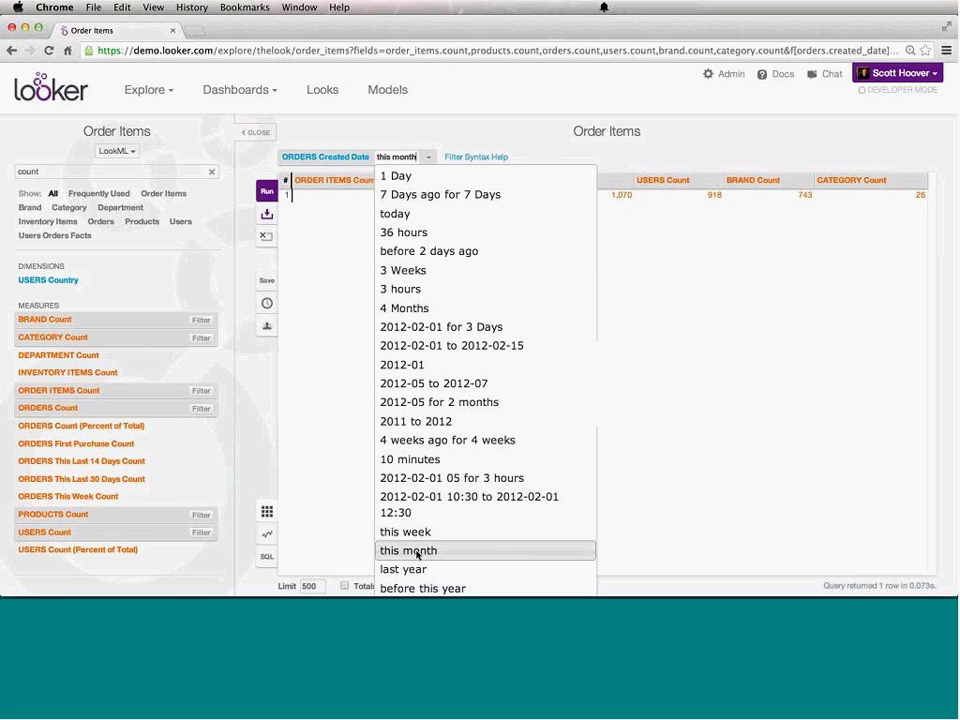
click(417, 551)
click(268, 191)
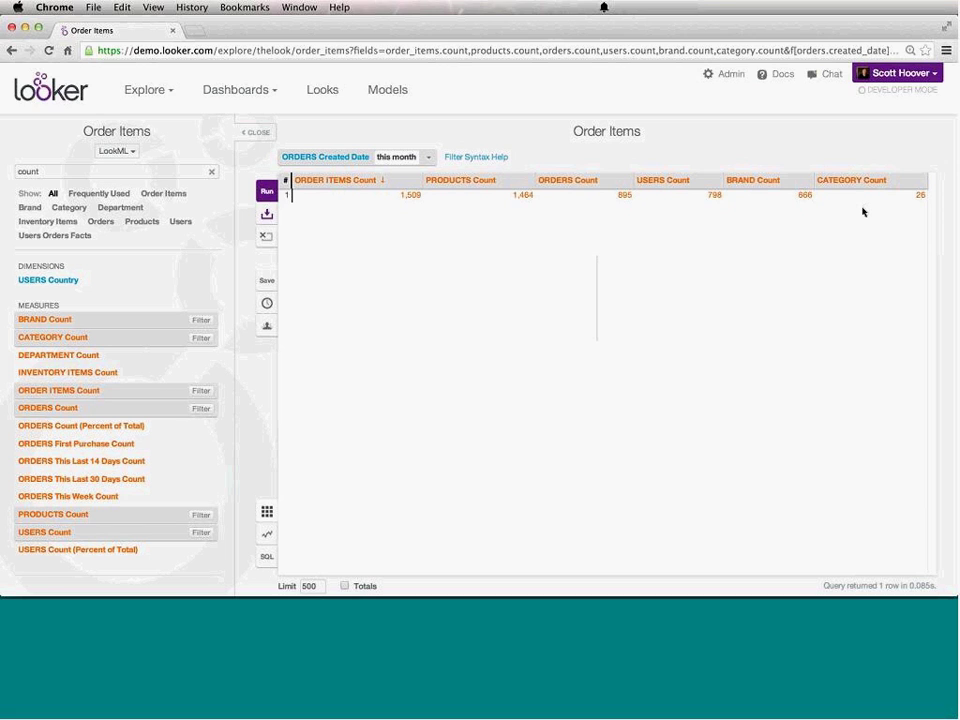
Clear the field search, add the USERS State dimension from the Users group and run the query.
click(213, 174)
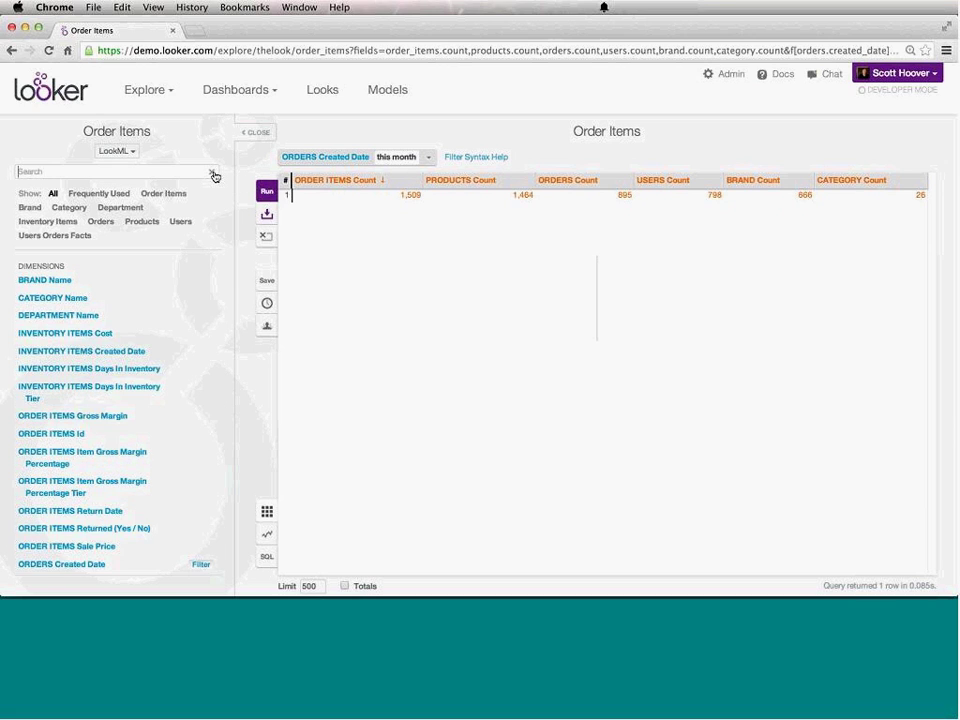
click(178, 222)
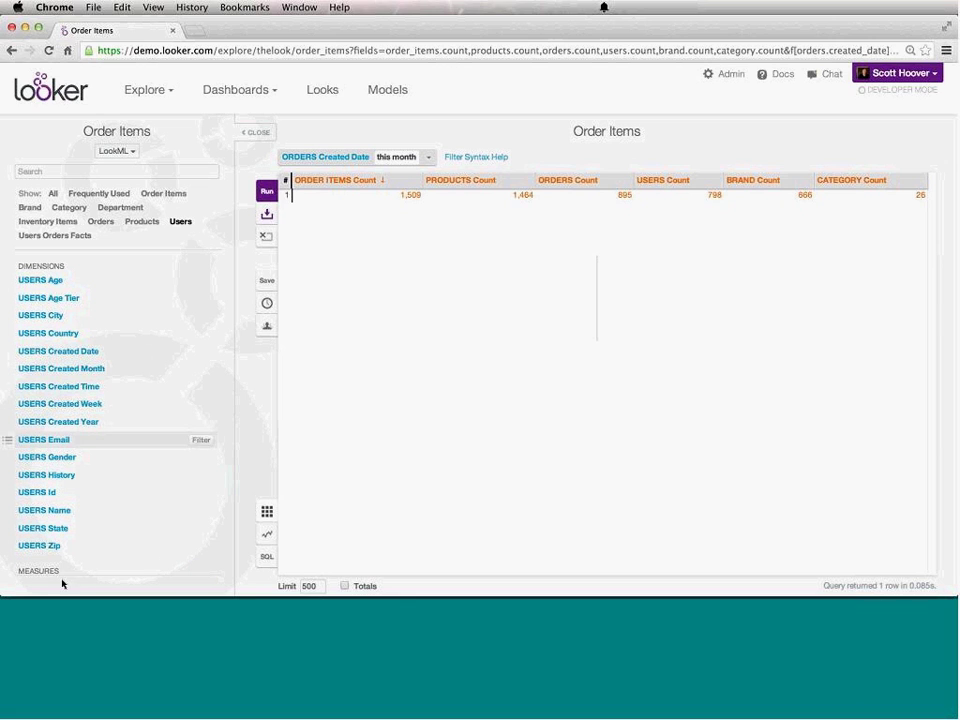
click(64, 534)
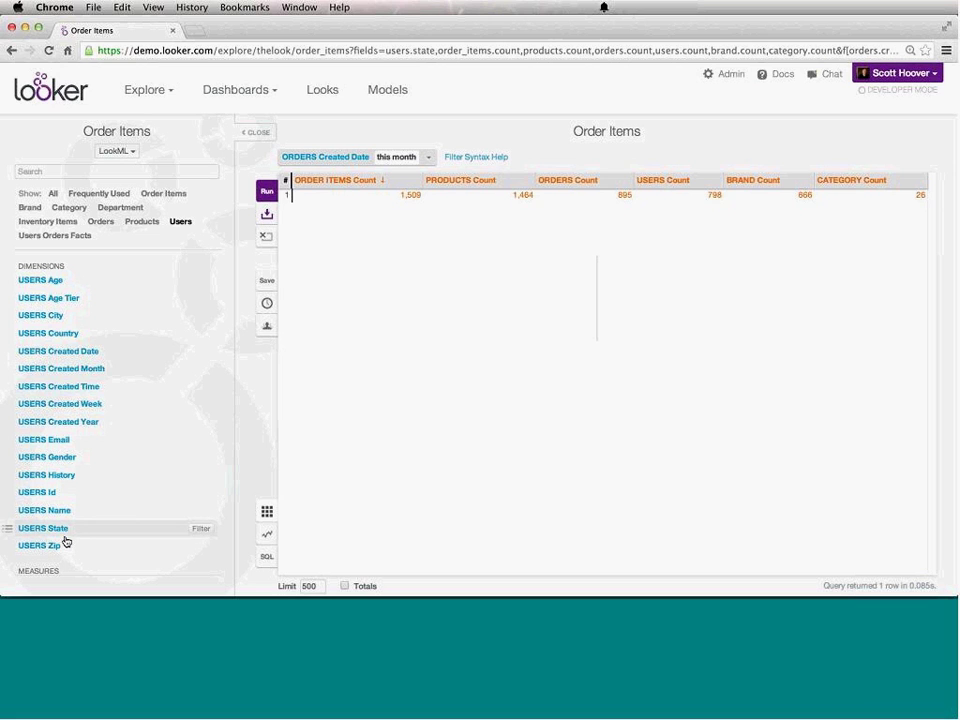
click(266, 190)
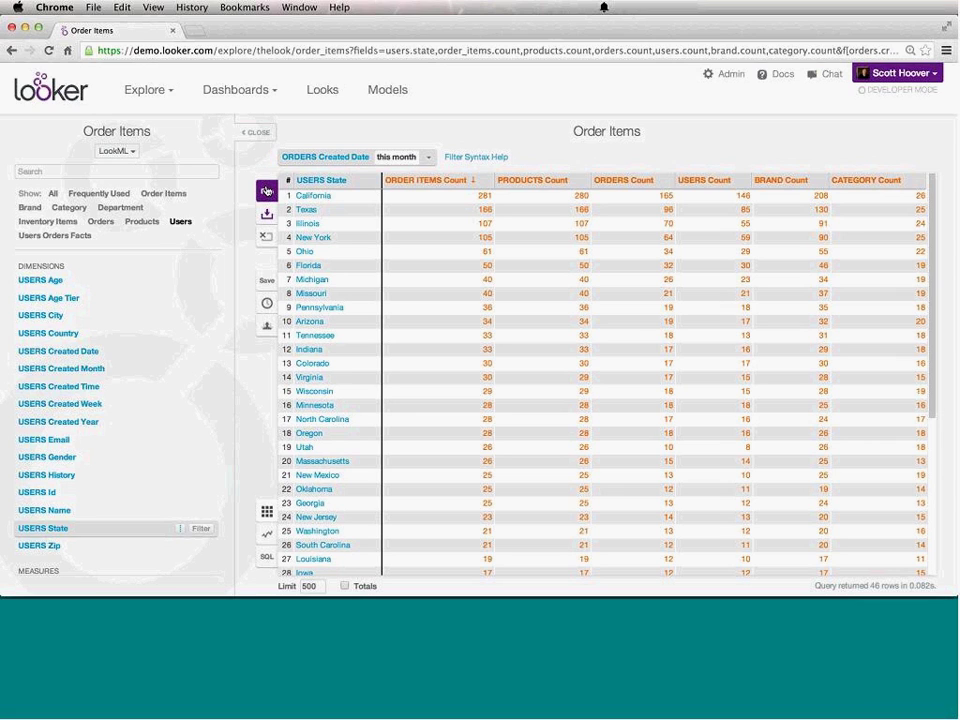
Sort the results by USERS State in descending and ascending order, and finally by ORDERS Count descending.
click(326, 182)
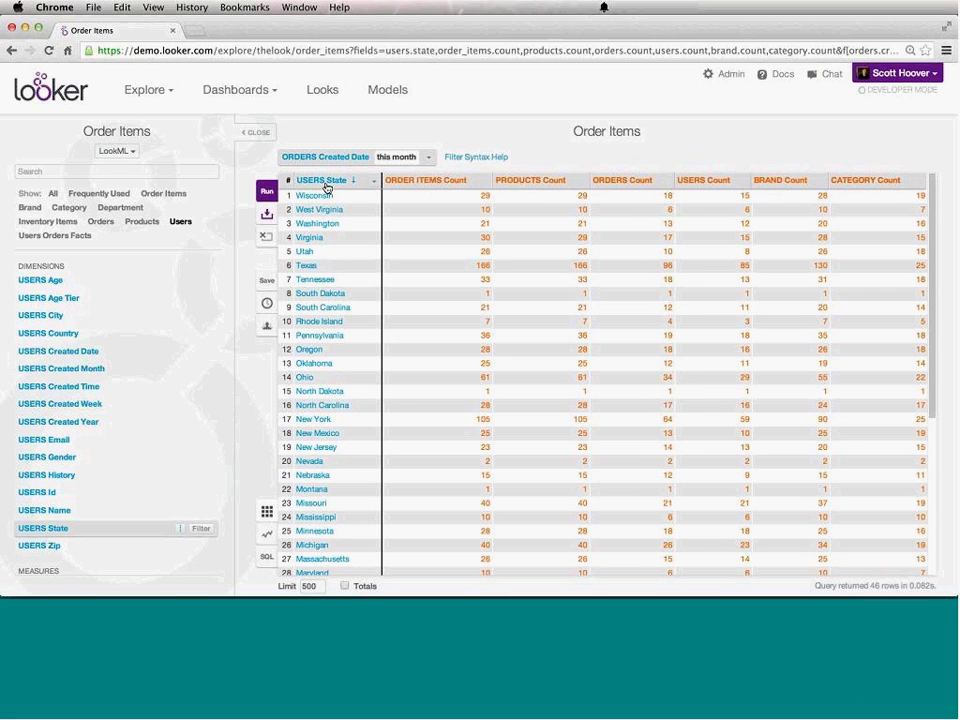
click(326, 182)
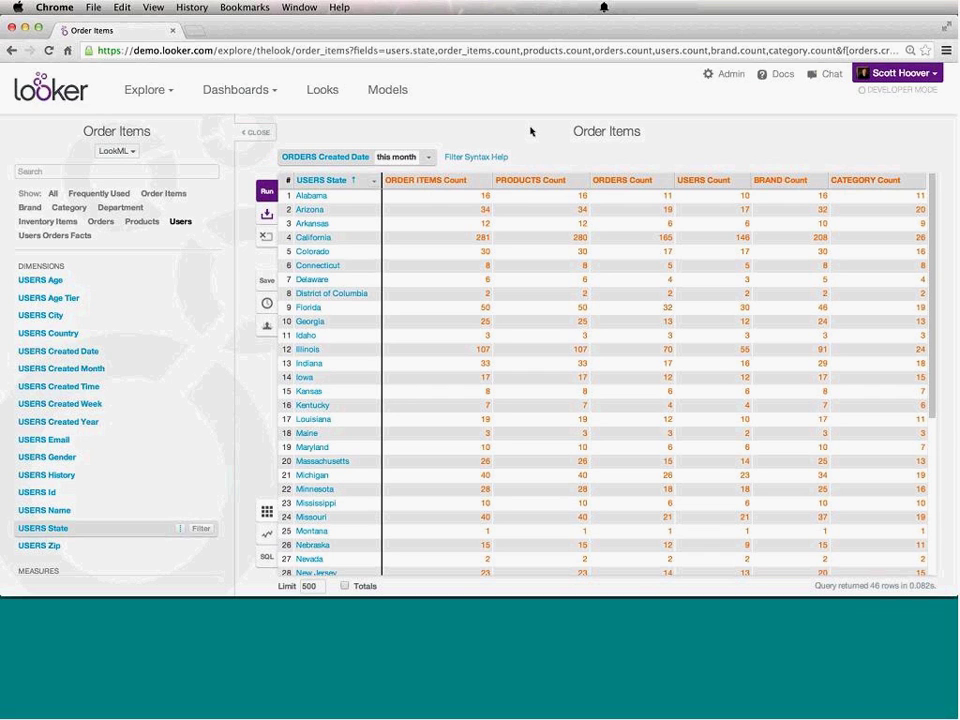
click(611, 182)
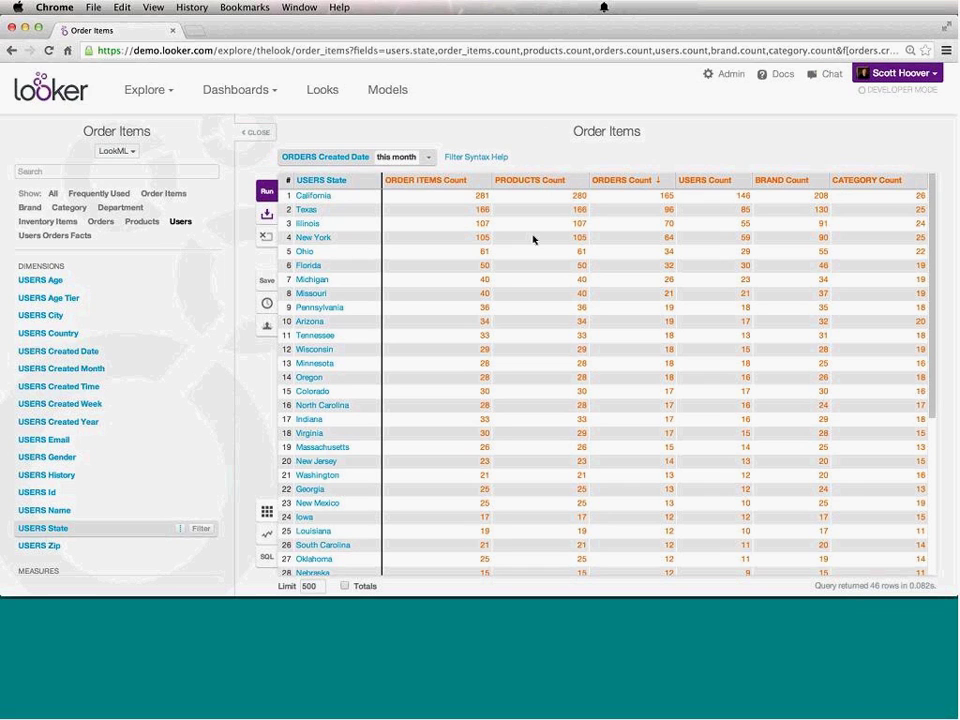
Drill into California to filter the query by that state, and remove the USERS State column from the table.
click(318, 200)
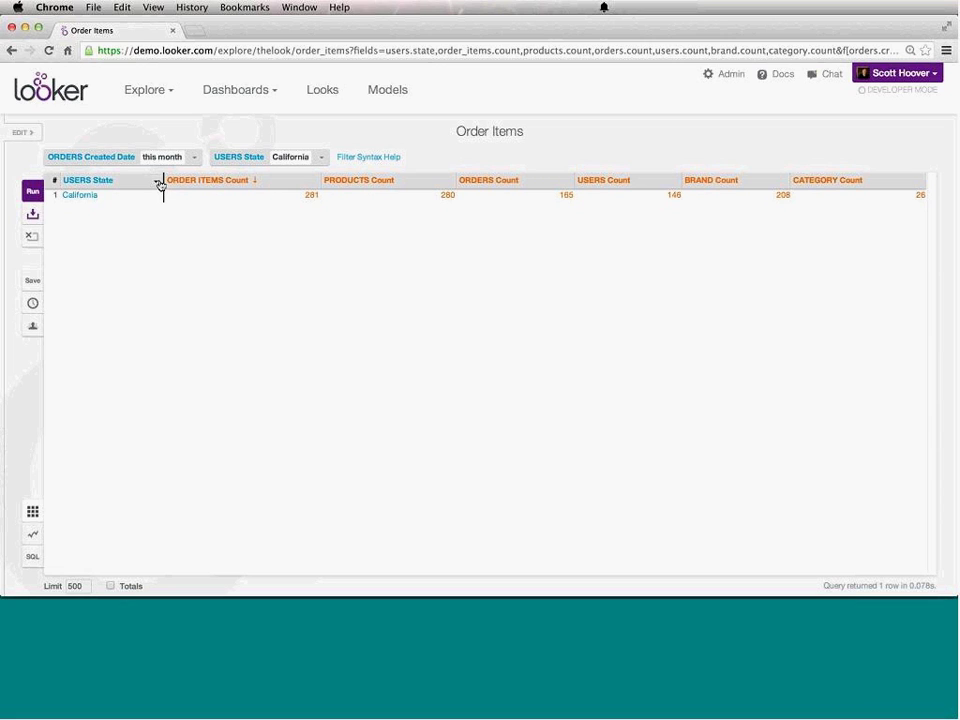
click(160, 185)
click(140, 199)
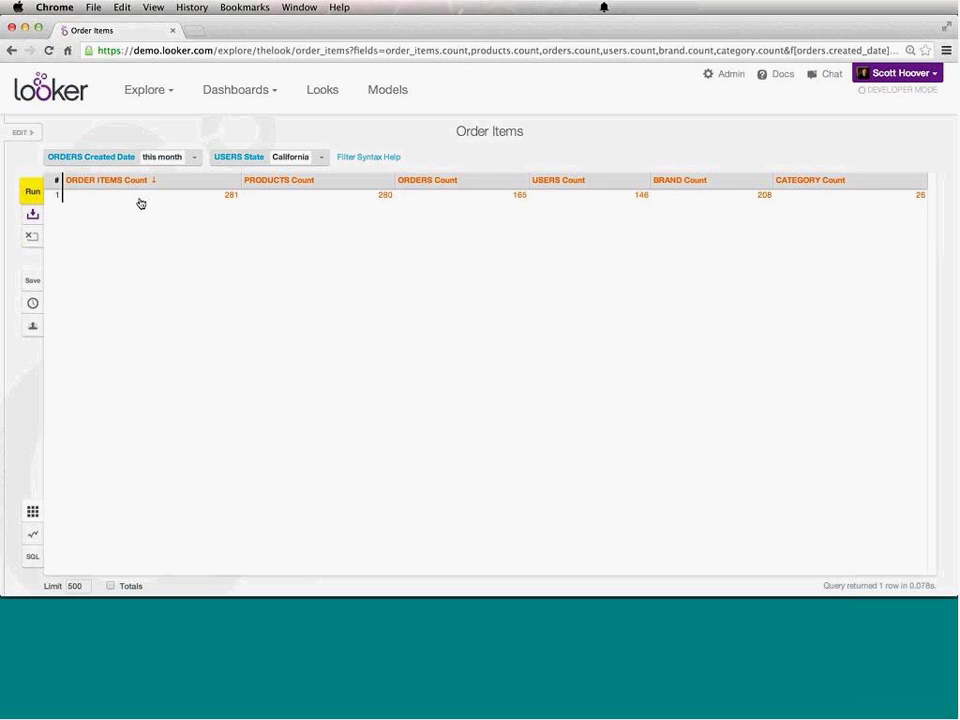
Search the fields for "date", add the ORDERS Created Date dimension and run the query, collapsing the field picker.
click(194, 160)
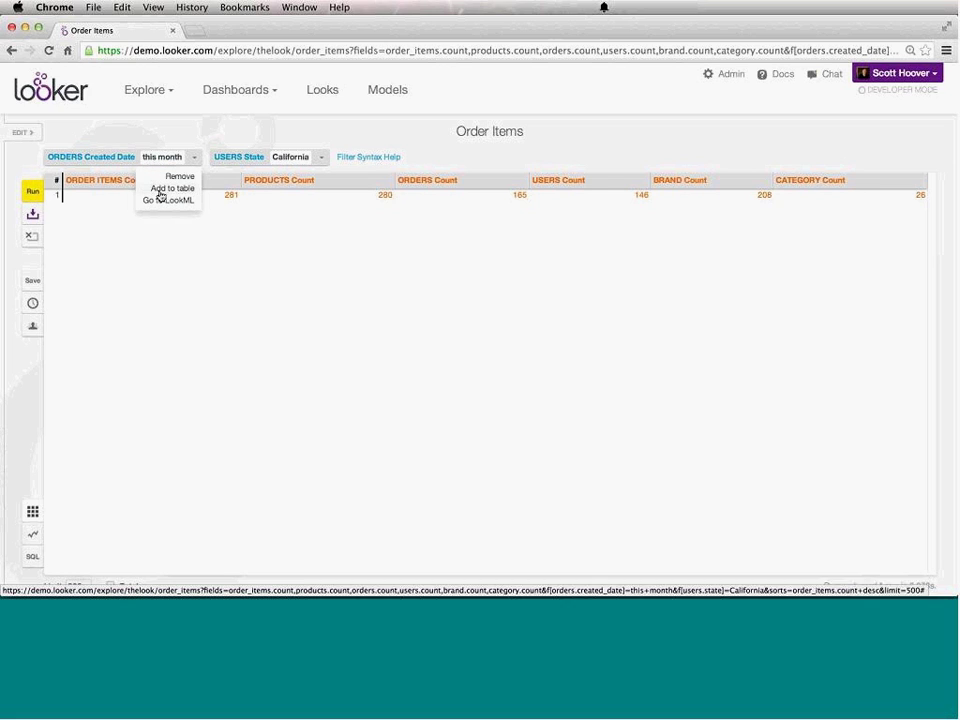
click(24, 133)
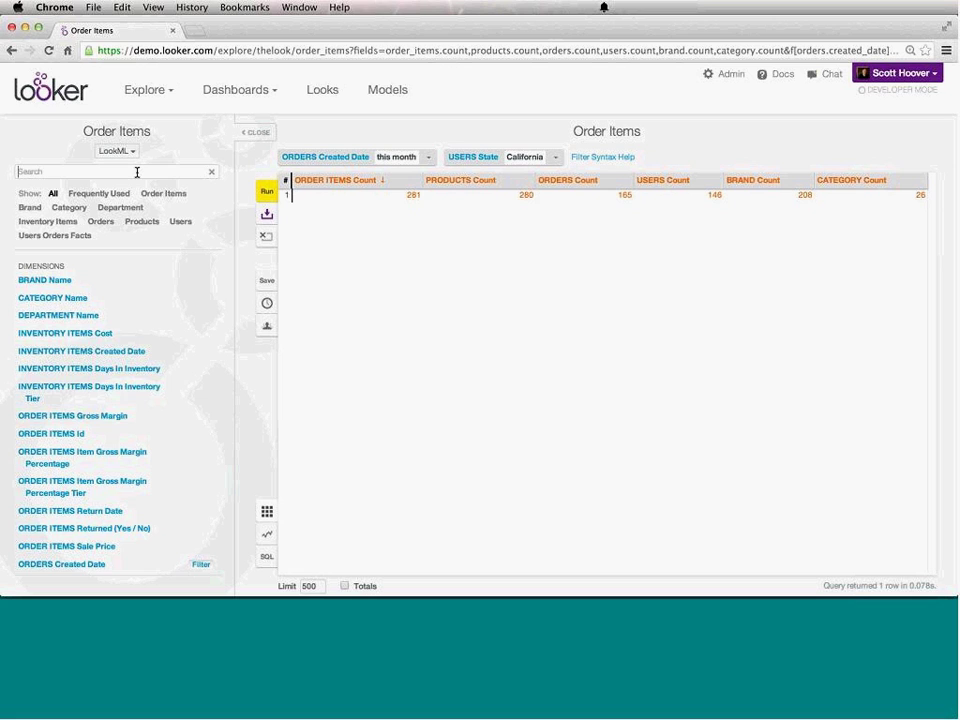
text(date)
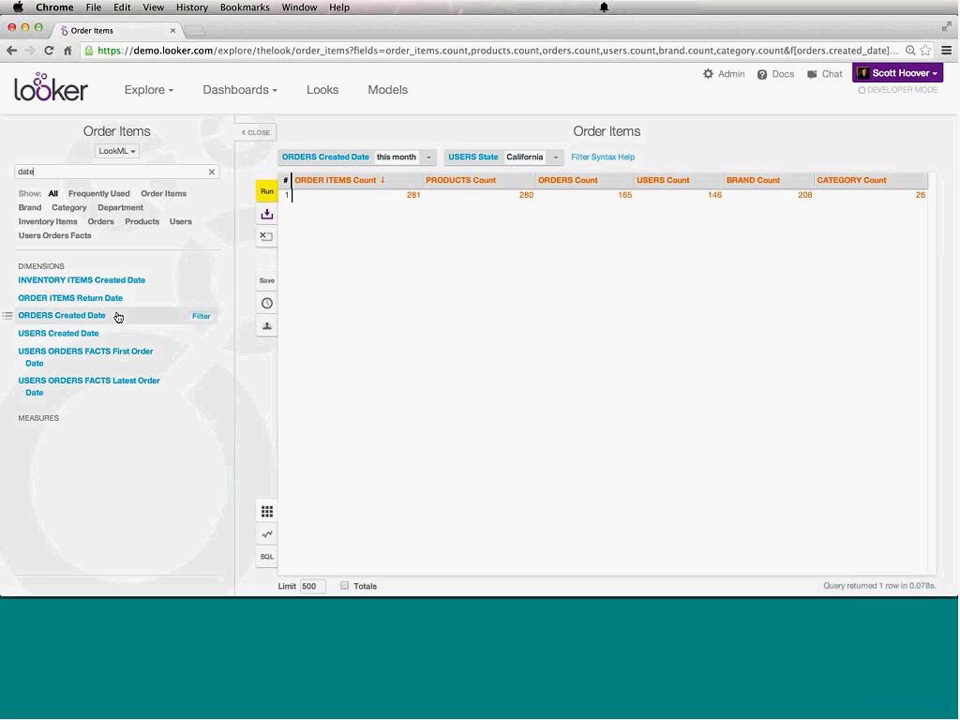
click(62, 315)
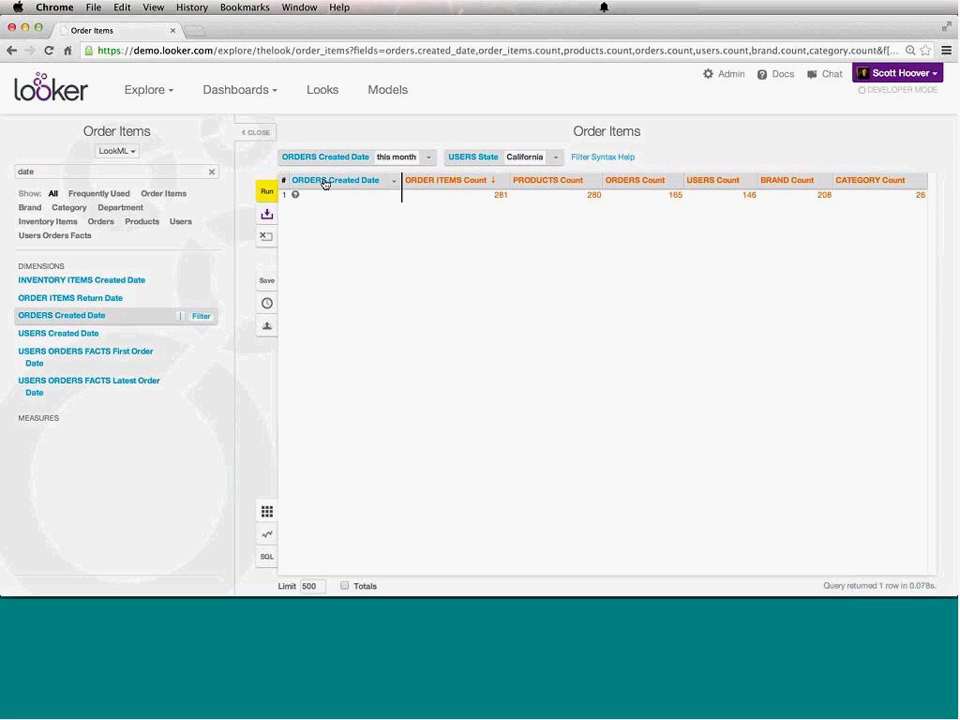
click(265, 193)
click(255, 132)
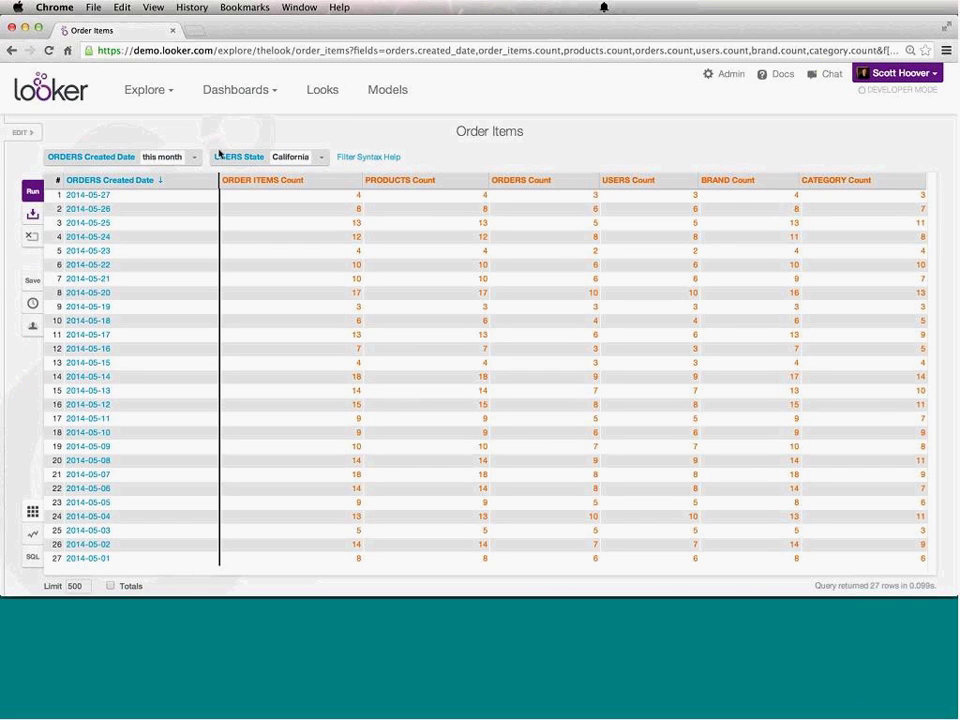
Sort the daily results by ORDERS Created Date ascending and rerun them, ending with a descending sort on ORDERS Count.
click(177, 180)
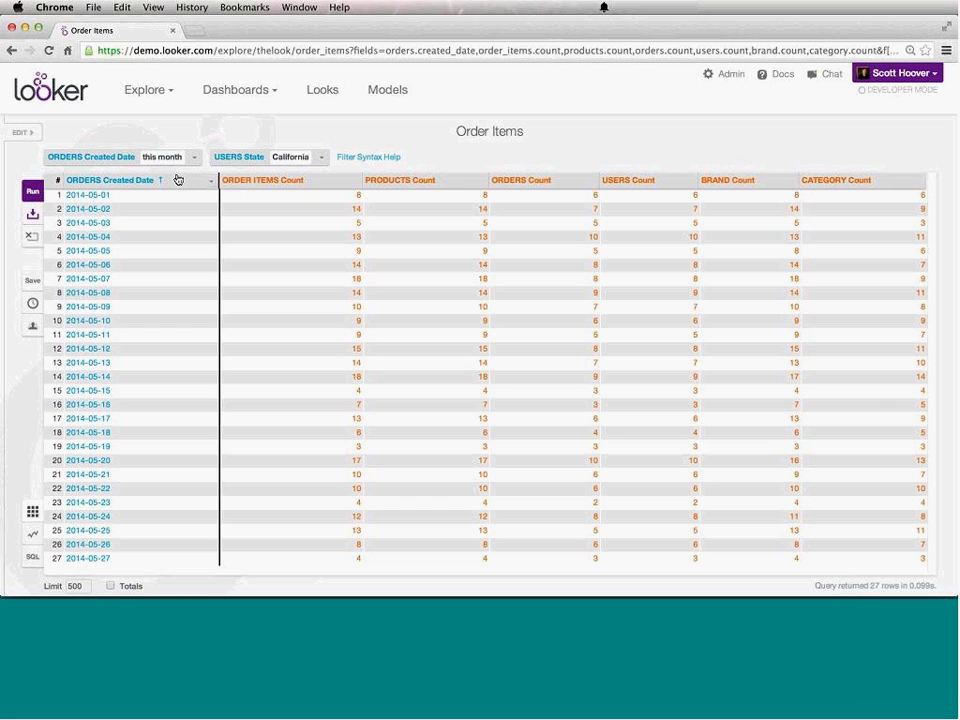
click(32, 190)
click(519, 181)
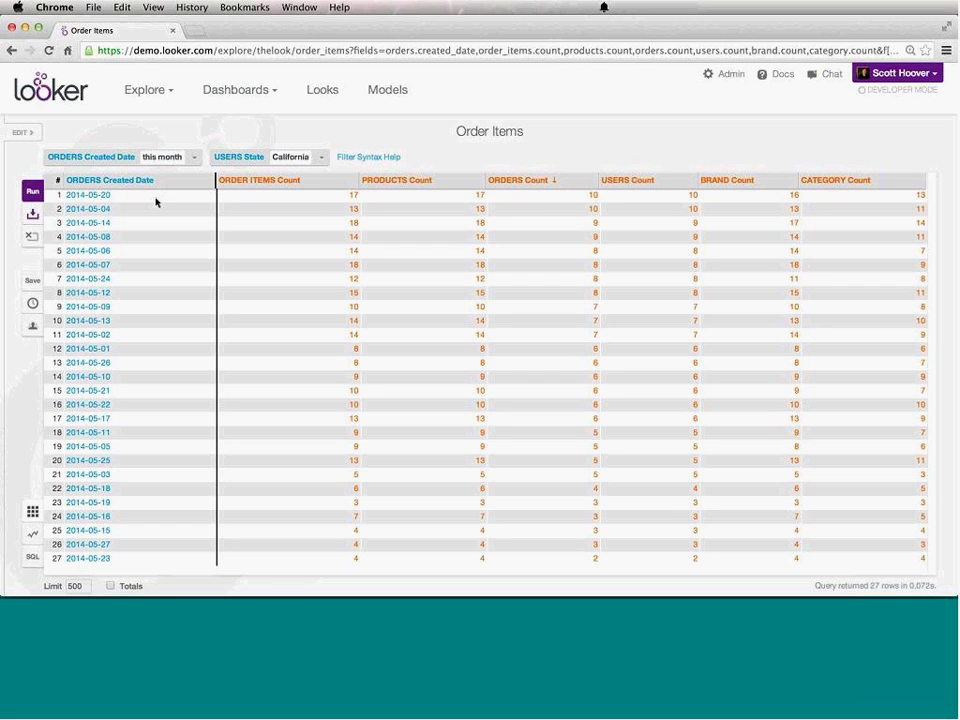
Drill into the CATEGORY Count for 2014-05-20, add the ORDER ITEMS Average Gross Margin measure and run the query.
click(922, 195)
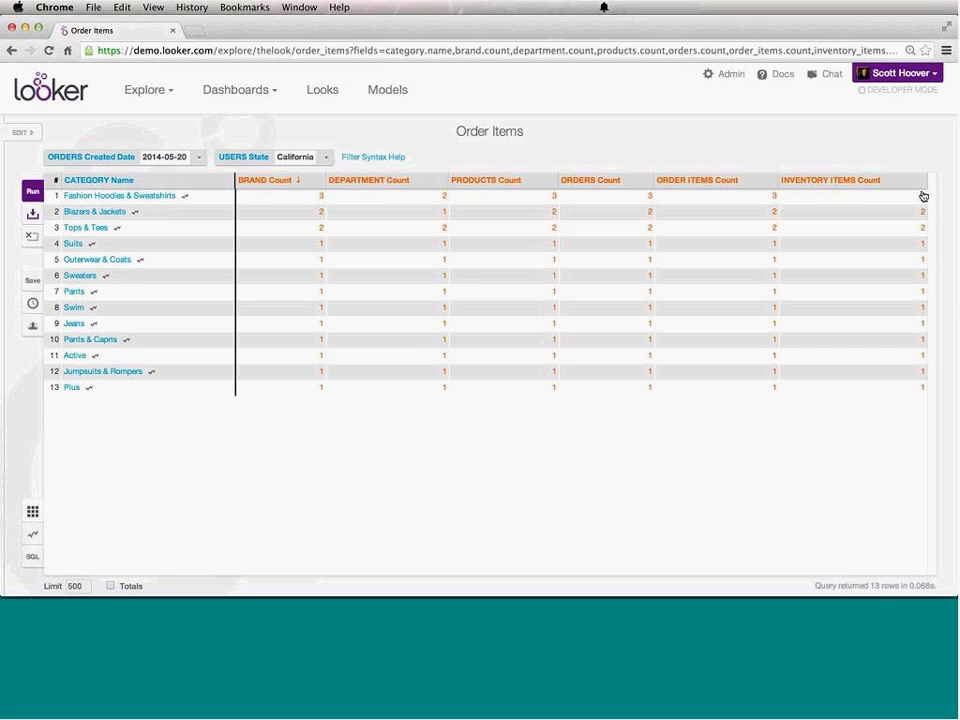
click(14, 136)
scroll(117, 398, down, 10)
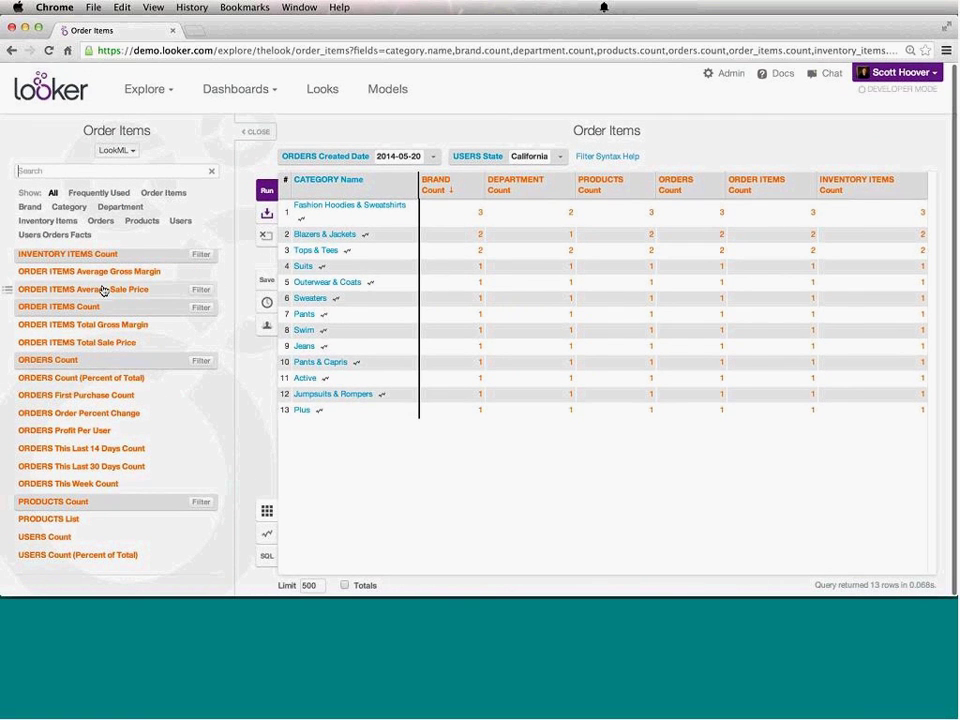
click(103, 273)
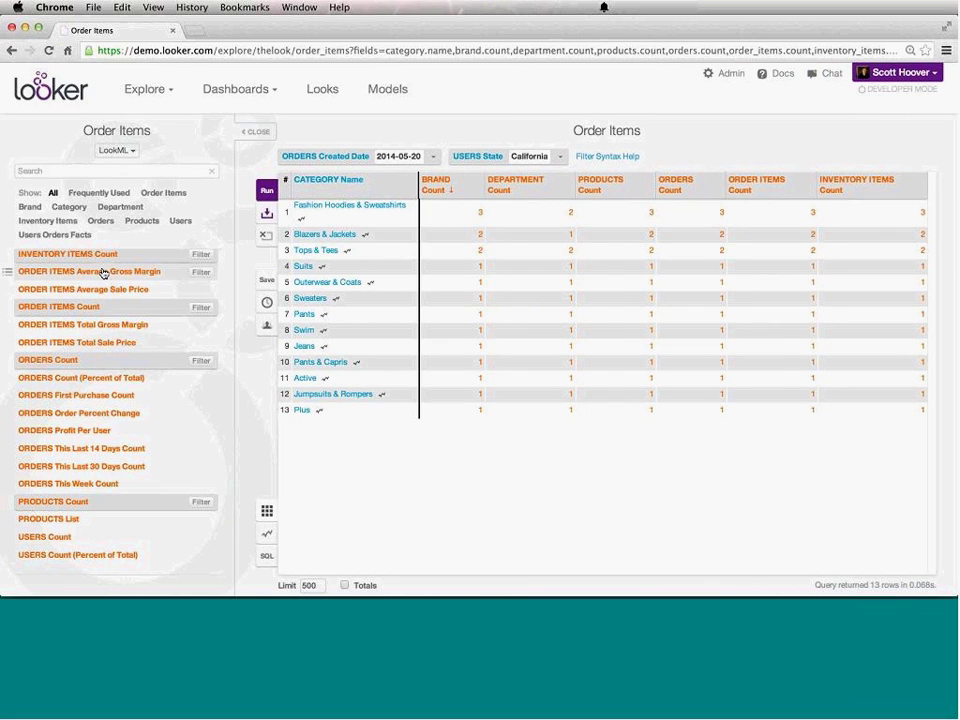
click(267, 190)
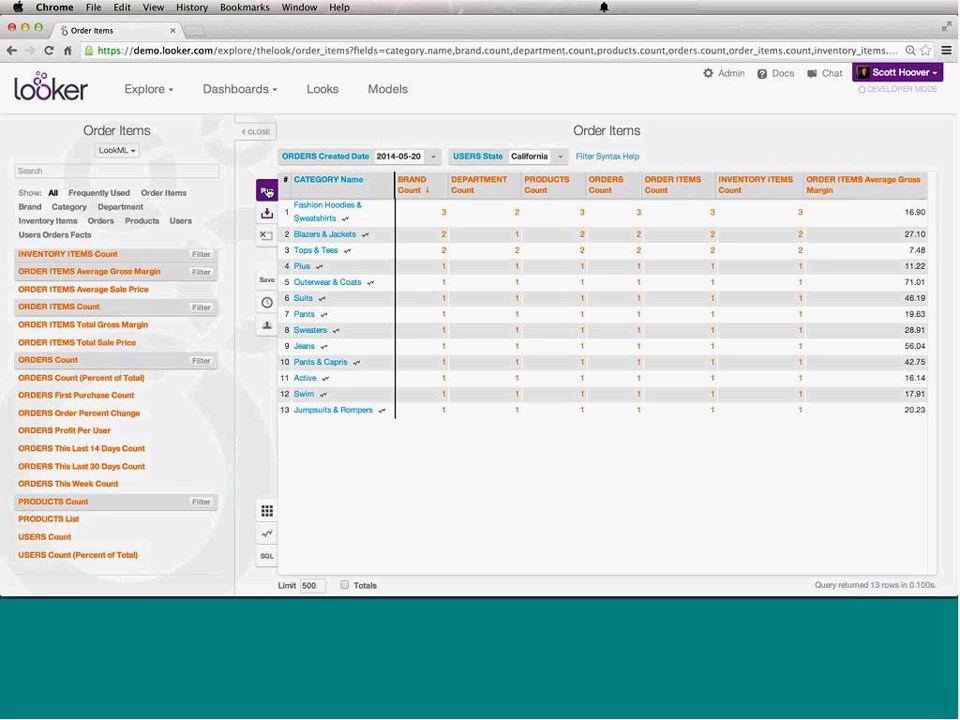
View the SQL generated for the category query and return to the results table.
click(266, 560)
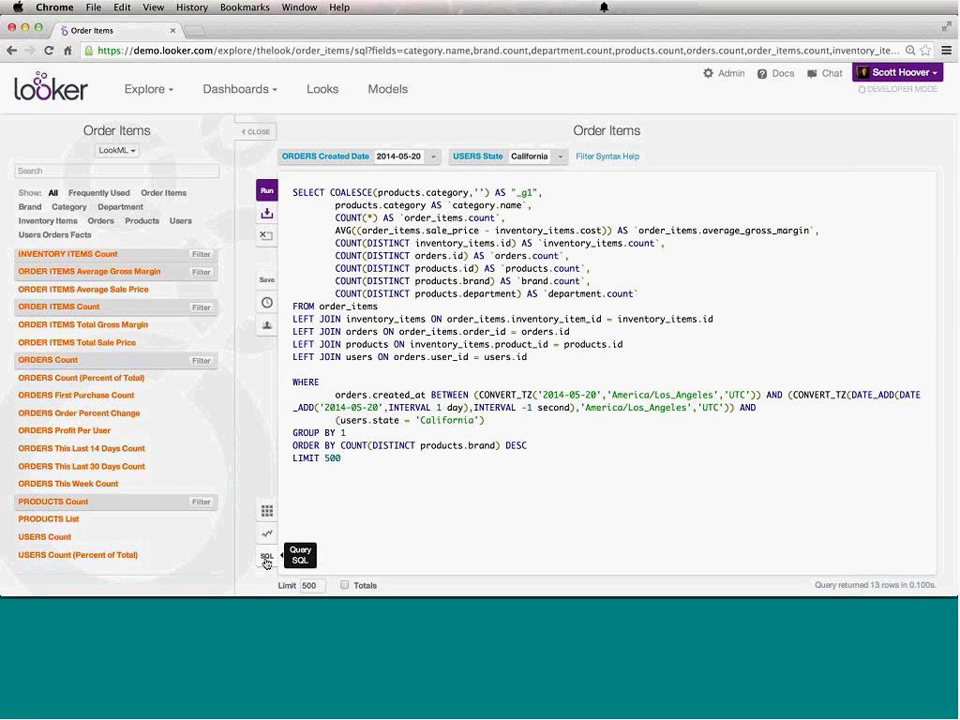
click(267, 510)
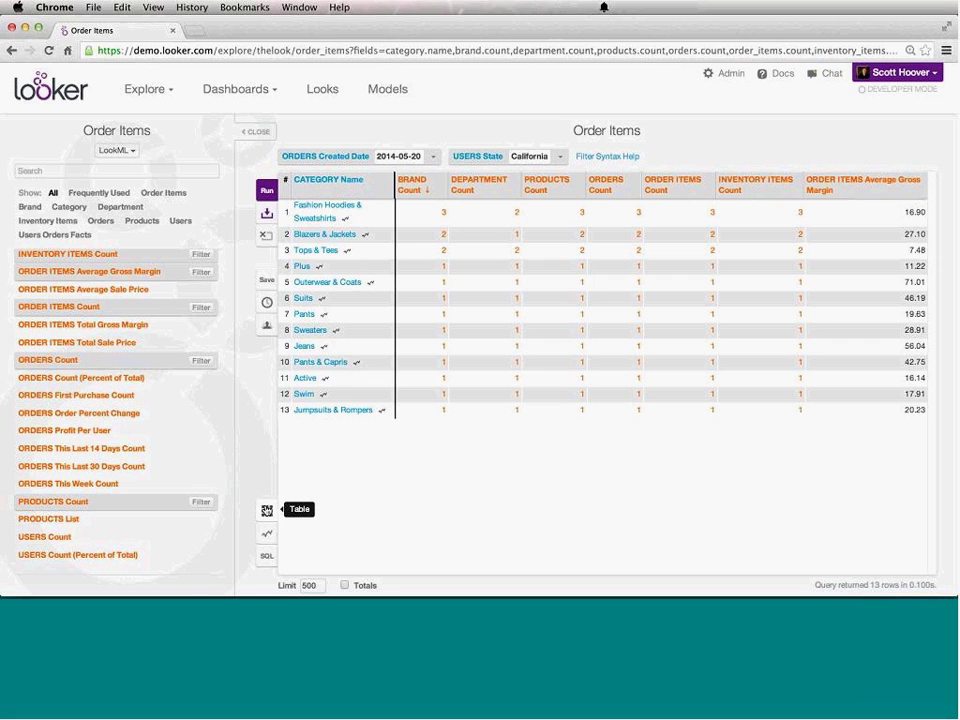
Clear the query, add the ORDERS Created Month dimension and add a filter on ORDERS Created Date.
click(270, 237)
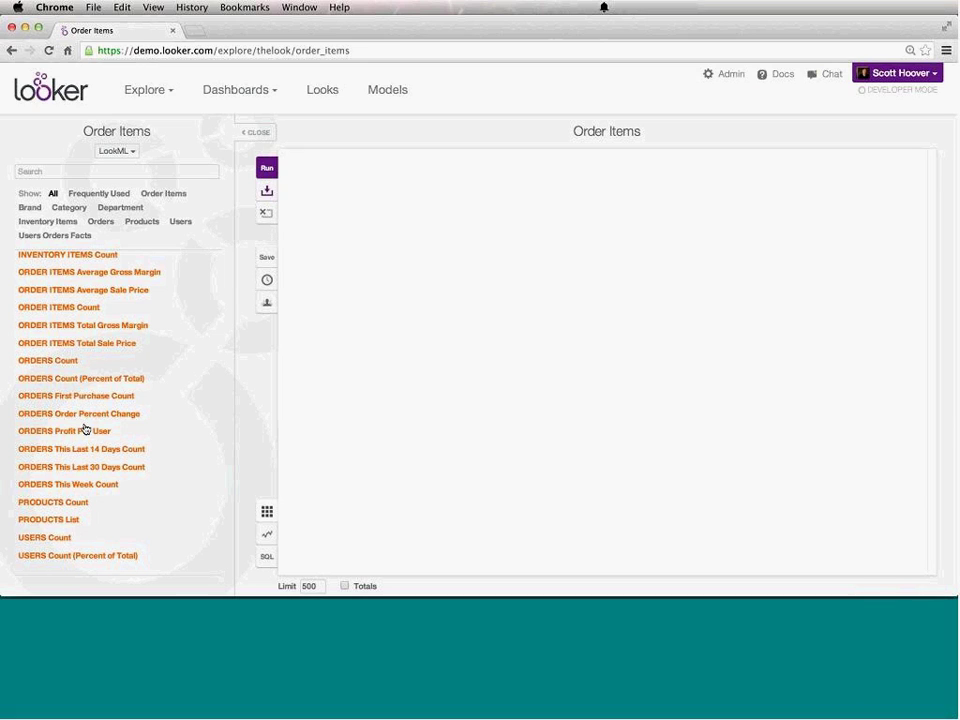
scroll(143, 349, up, 6)
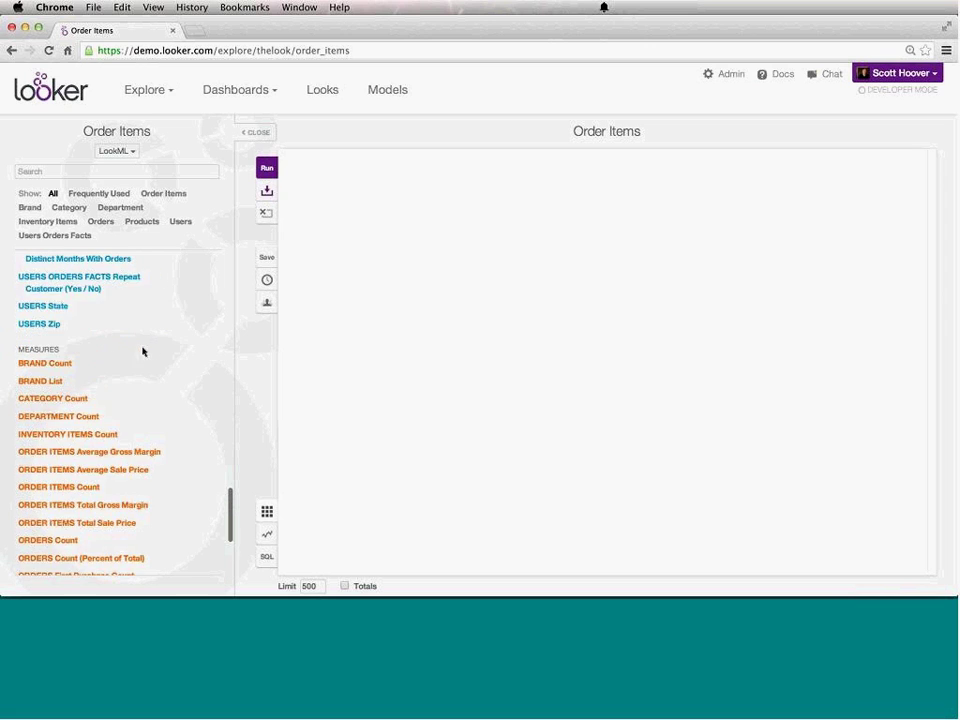
click(106, 223)
scroll(88, 388, up, 5)
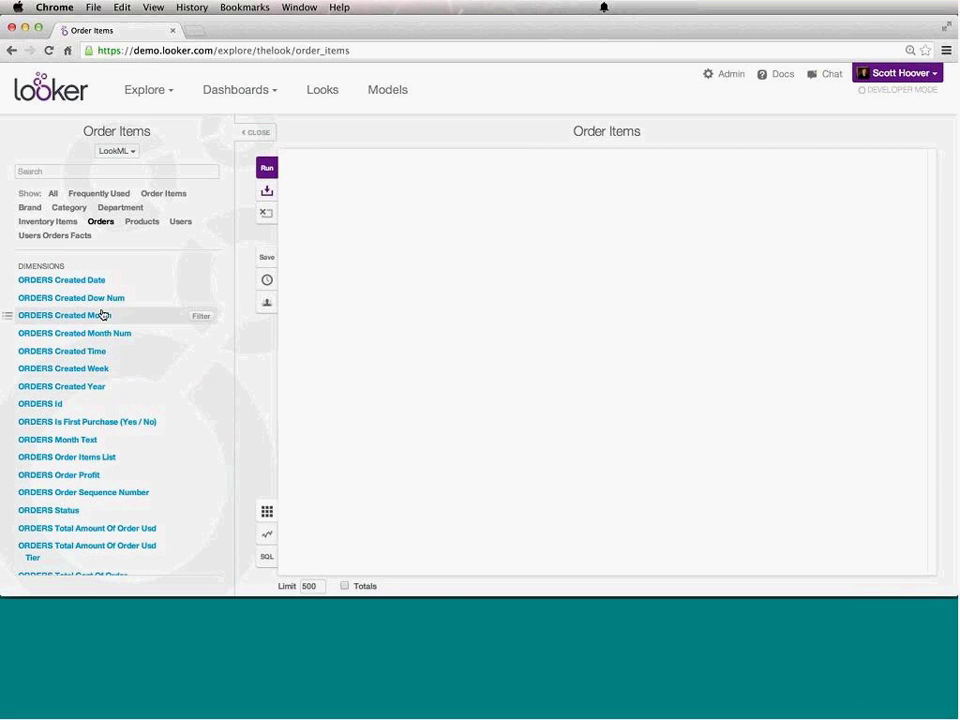
click(102, 315)
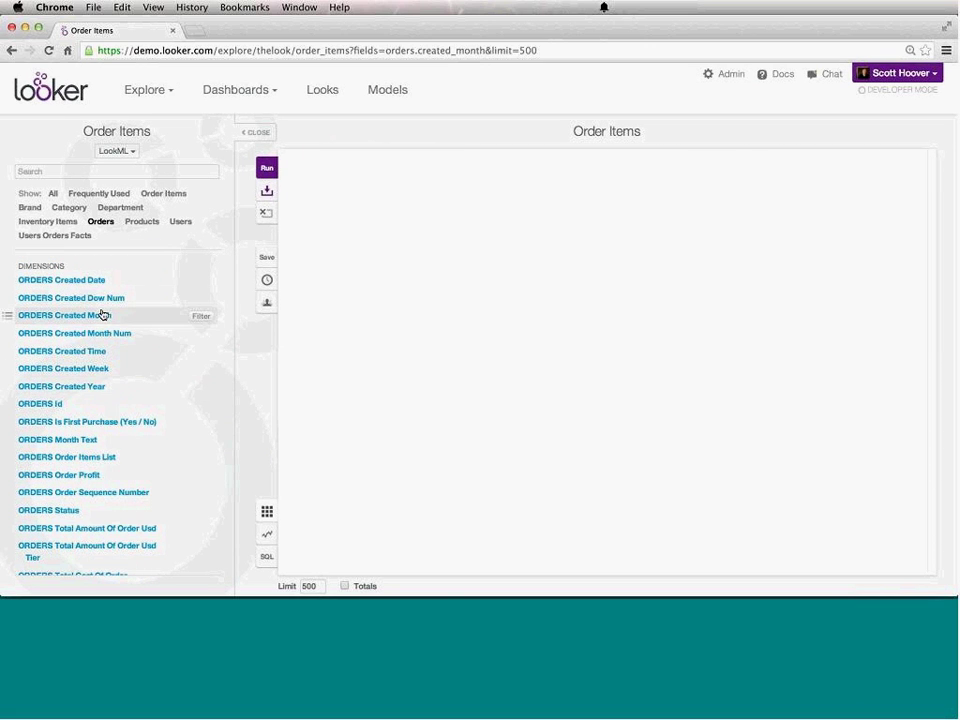
click(203, 281)
Add the USERS Created Month dimension and a filter on USERS Created Date.
click(182, 223)
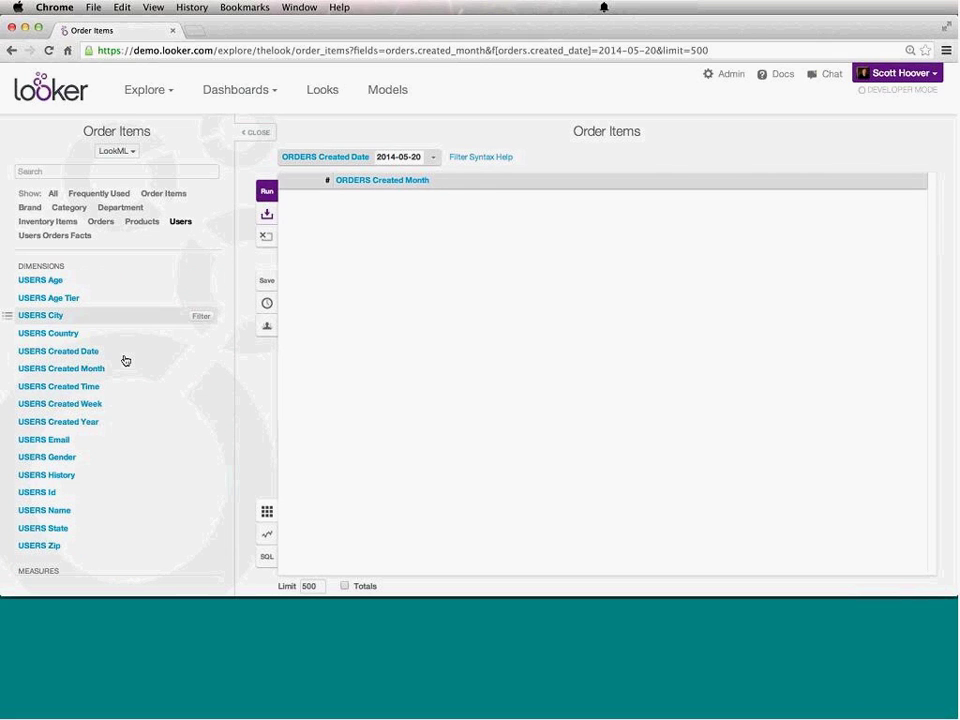
click(116, 370)
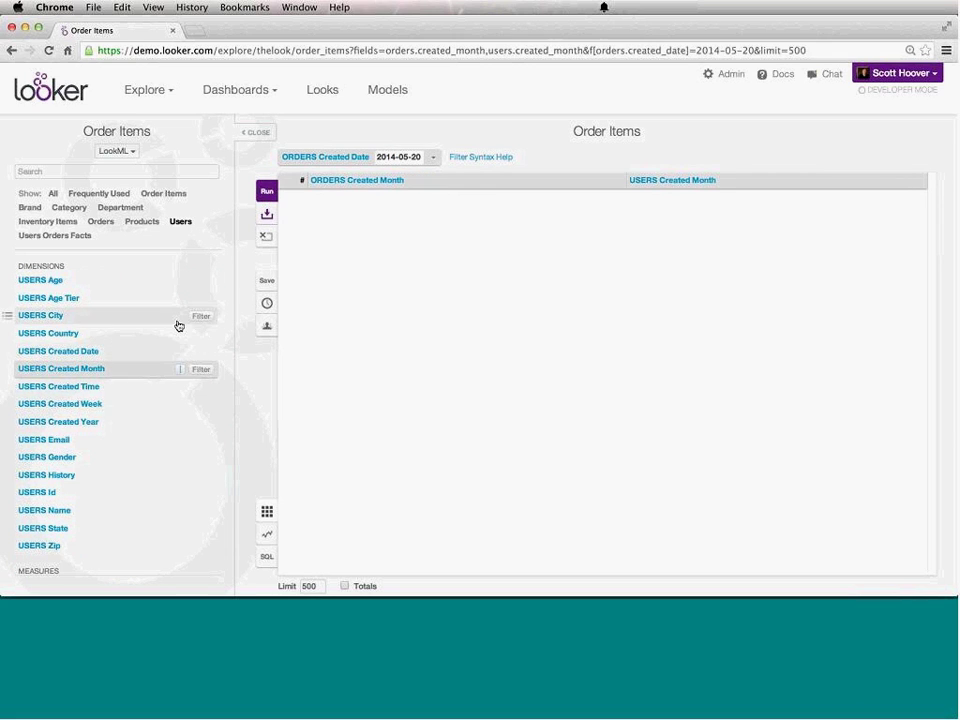
click(197, 351)
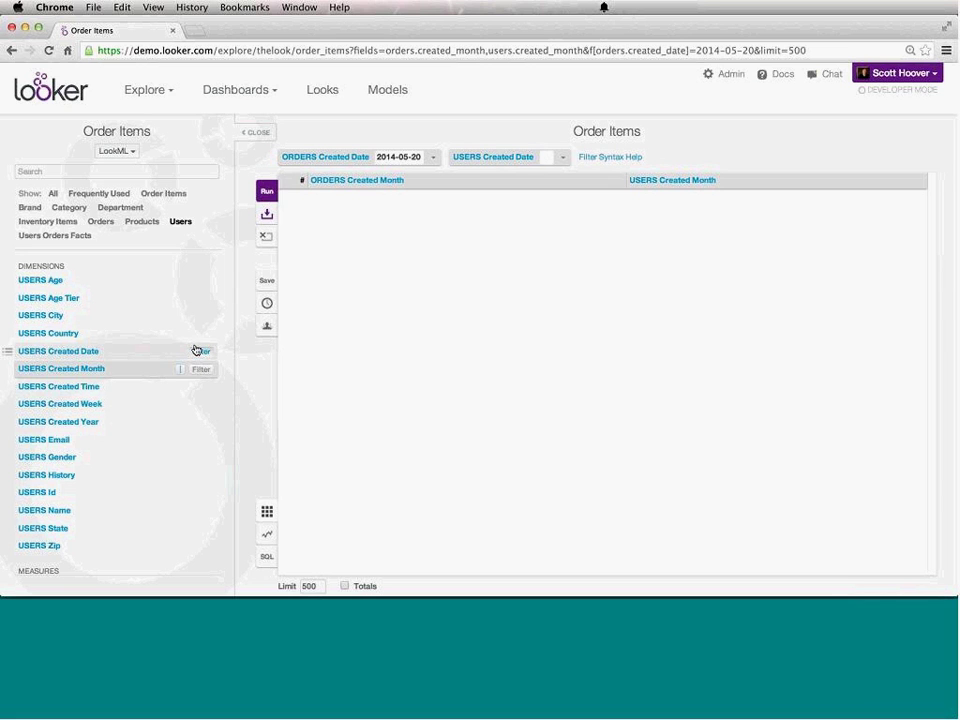
Add the USERS Count and ORDERS Count measures to the query.
scroll(75, 510, down, 3)
click(70, 537)
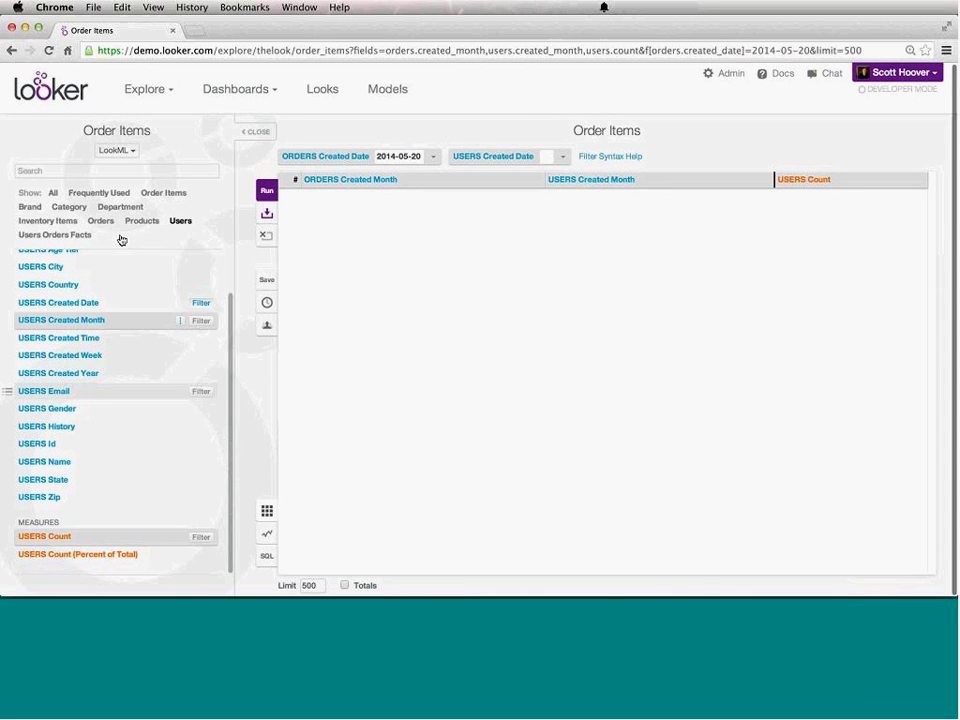
click(100, 221)
scroll(105, 480, down, 5)
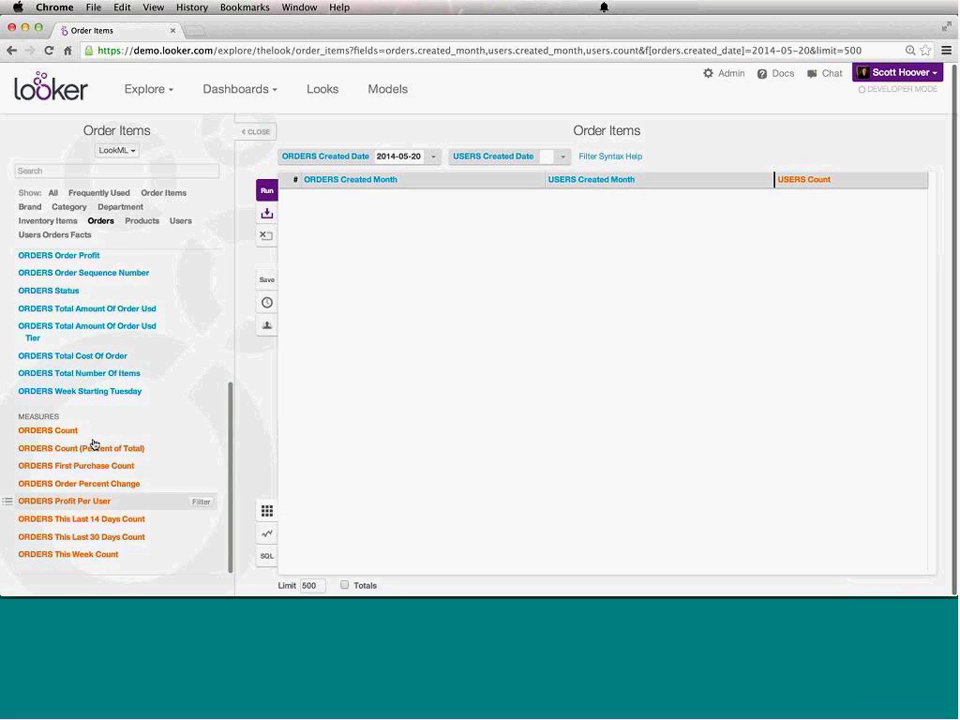
click(90, 431)
Set the ORDERS Created Date and USERS Created Date filters to 8 months, run the query and collapse the field picker.
triple_click(404, 157)
text(8 month)
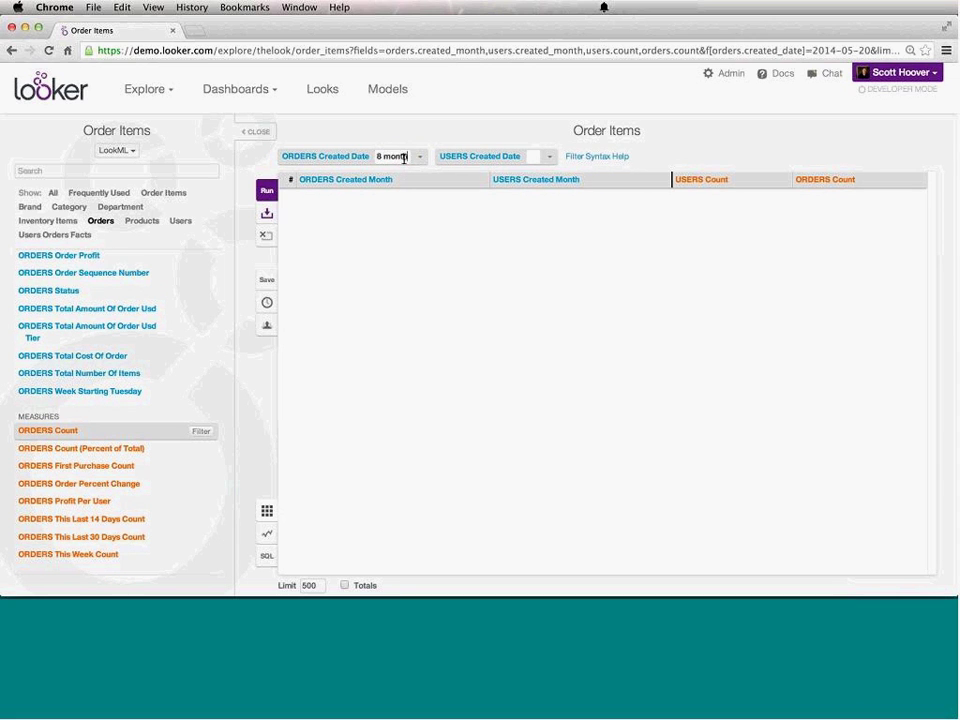
text(s)
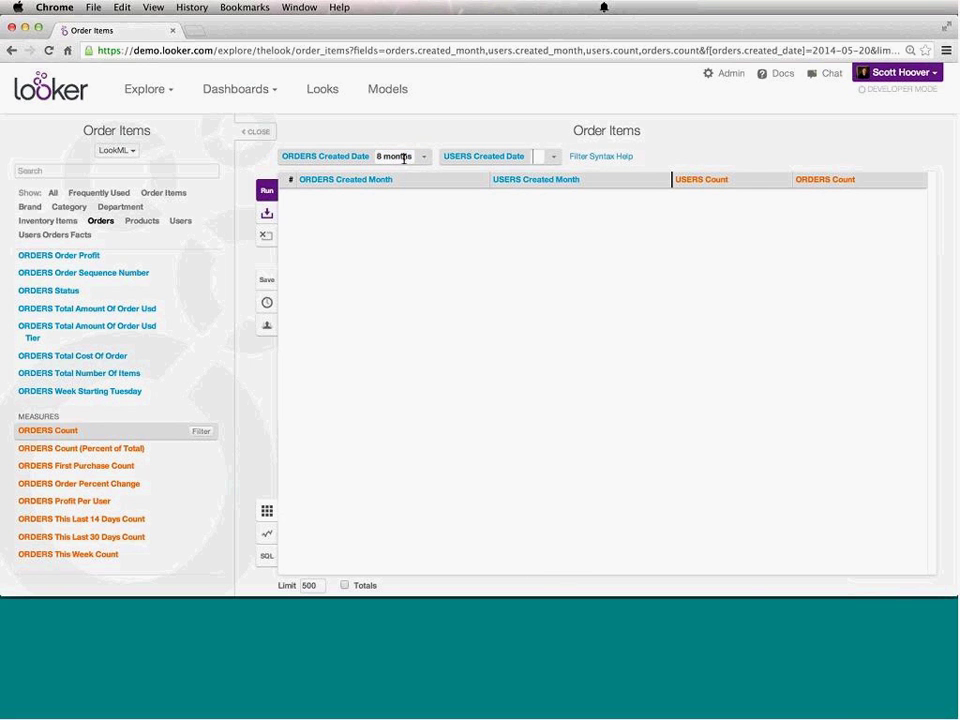
click(267, 190)
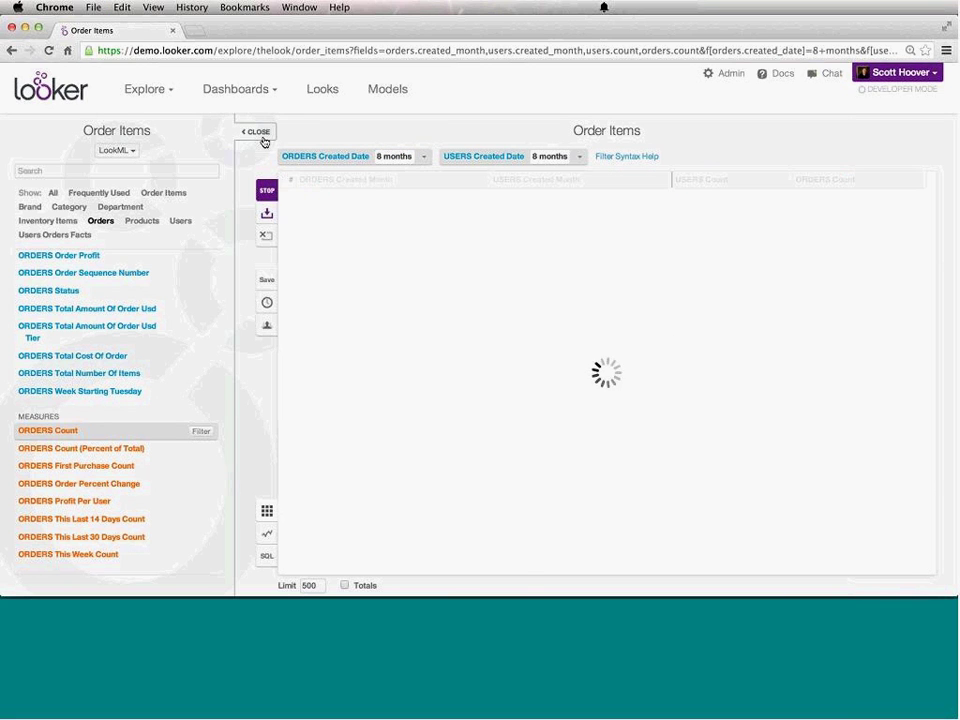
click(262, 138)
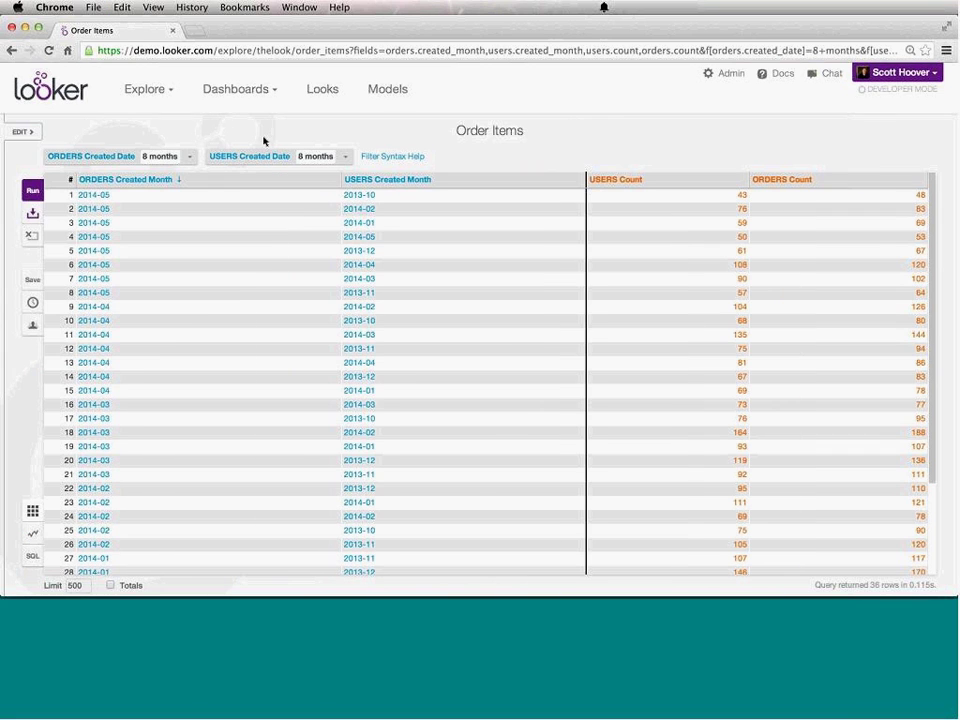
Sort the results by ORDERS Created Month ascending and, as a second level, by USERS Created Month ascending.
click(205, 182)
shift+click(403, 181)
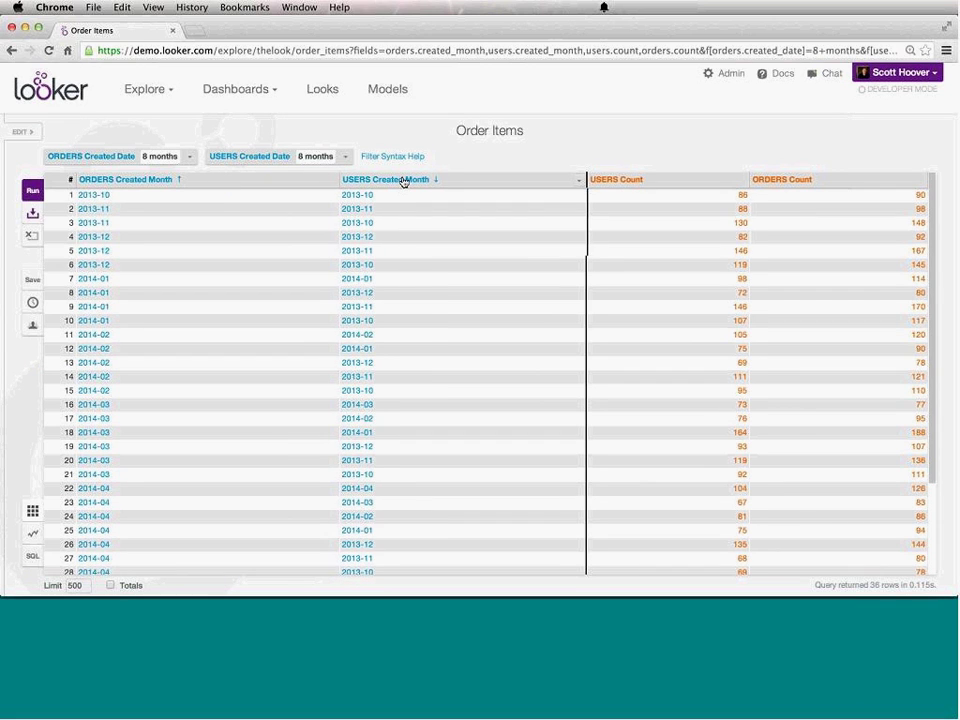
shift+click(403, 181)
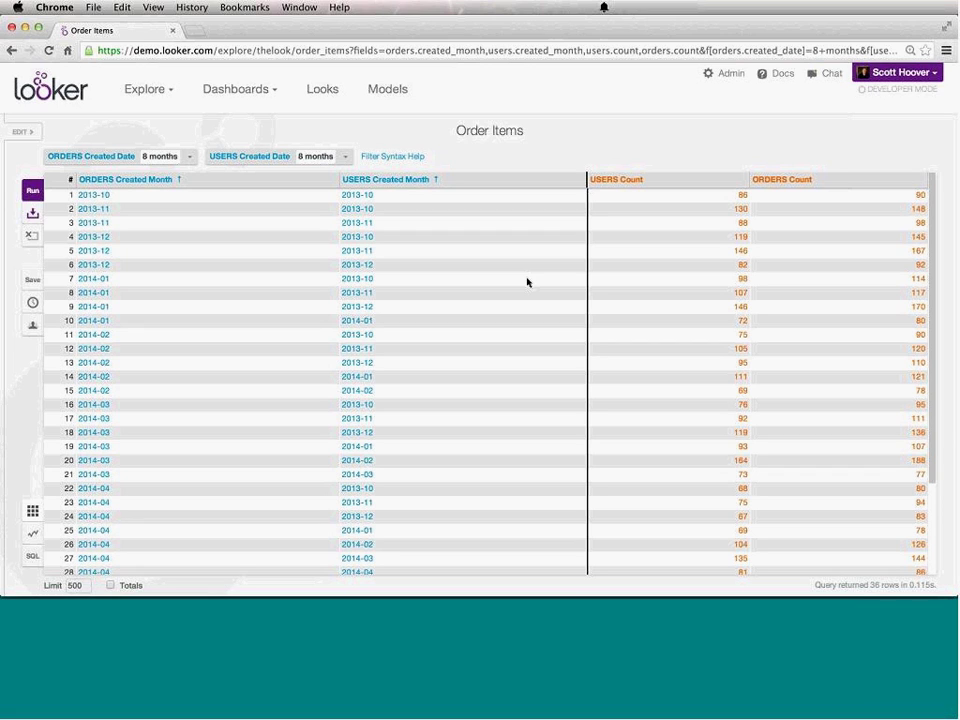
Pivot the table by ORDERS Created Month and rerun the query.
click(333, 183)
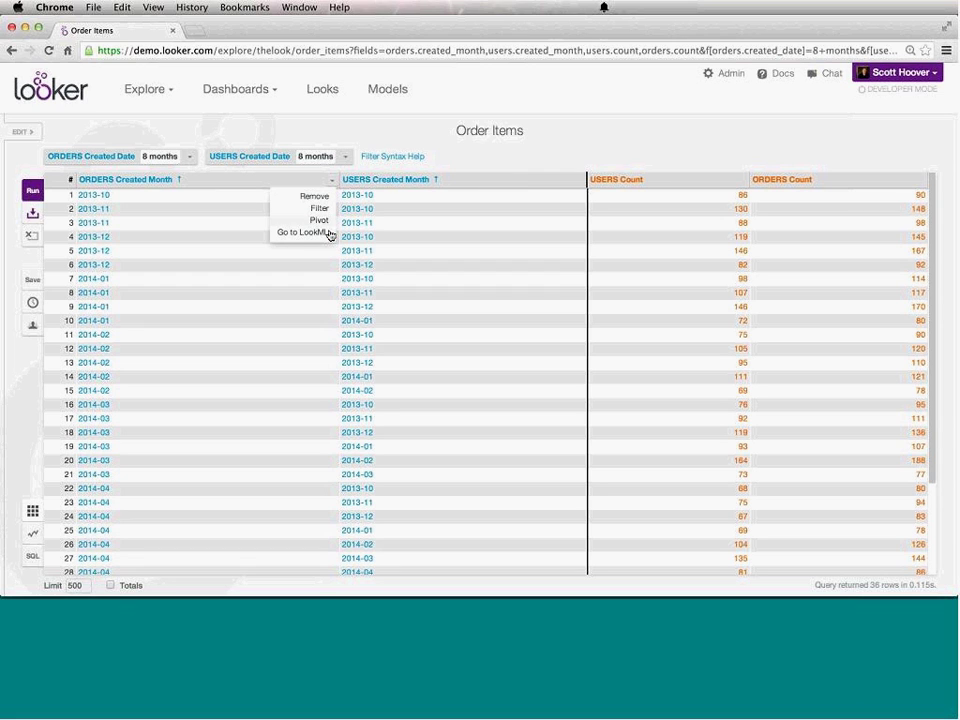
click(322, 221)
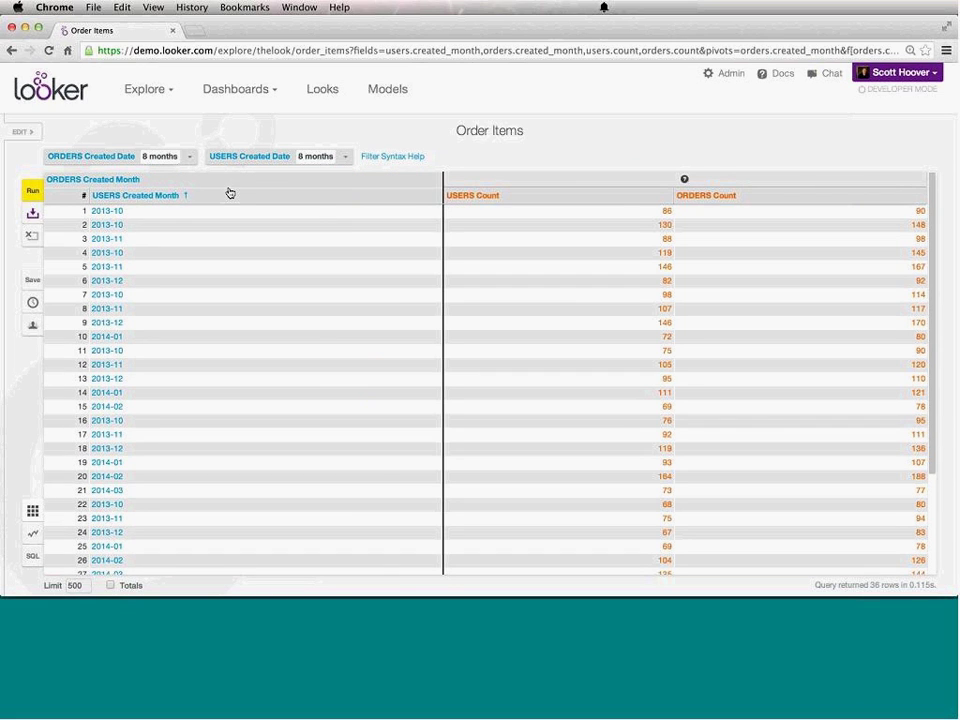
click(33, 191)
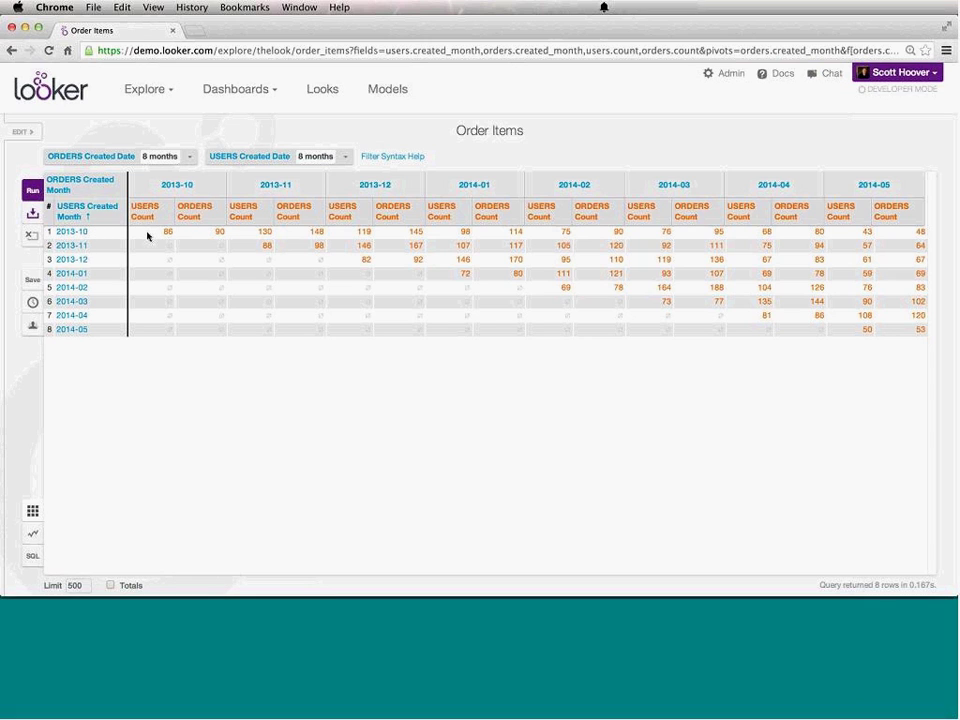
drag(130, 184, 211, 182)
click(195, 233)
drag(251, 182, 315, 186)
click(310, 229)
Add the ORDERS Profit Per User measure to the pivoted query, run it and collapse the field picker.
click(20, 131)
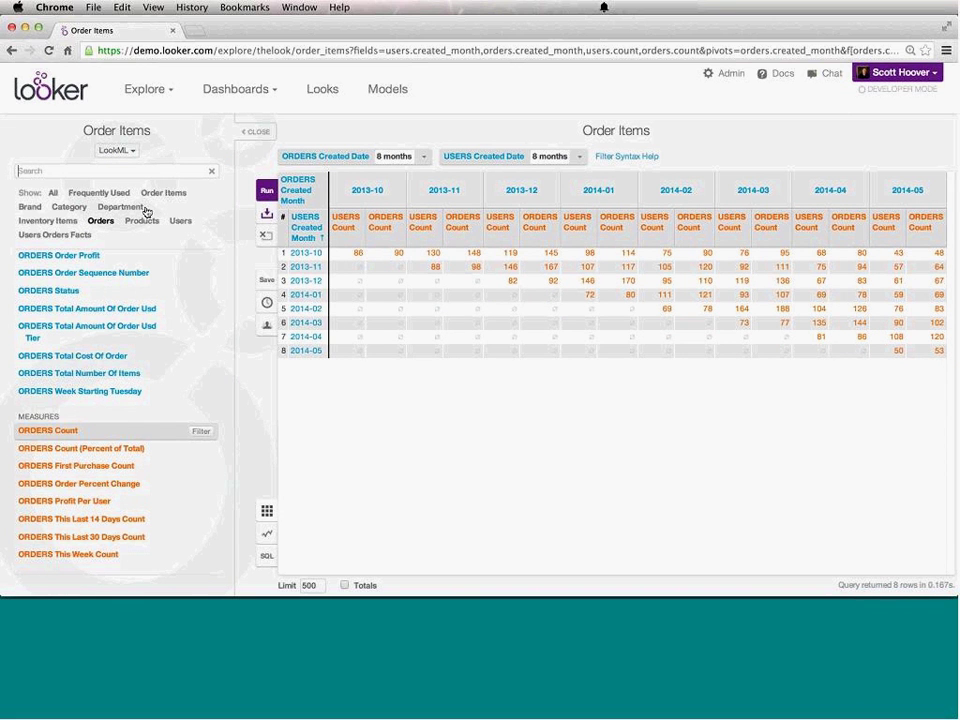
click(105, 501)
click(266, 189)
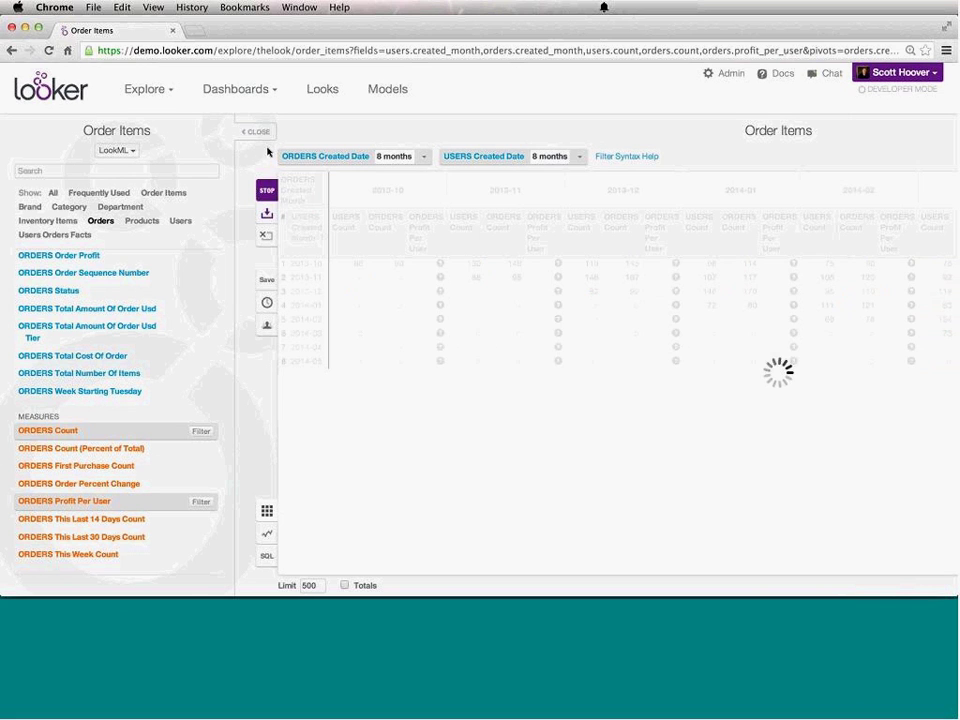
click(262, 134)
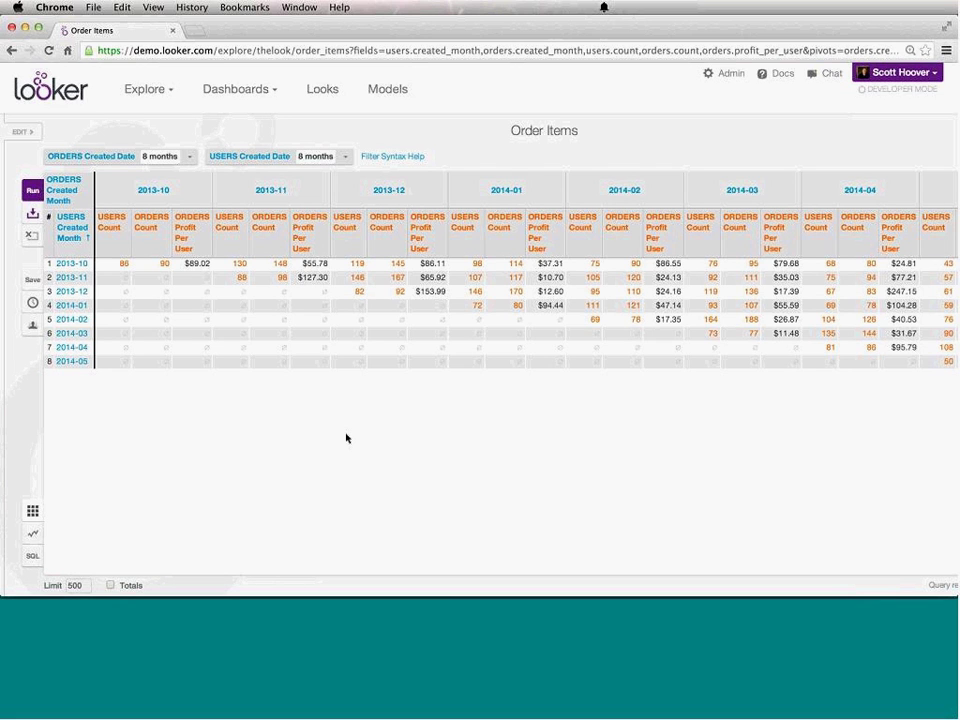
Drill into the USERS Count for users created in 2013-10 who placed orders in 2014-05.
scroll(347, 438, right, 5)
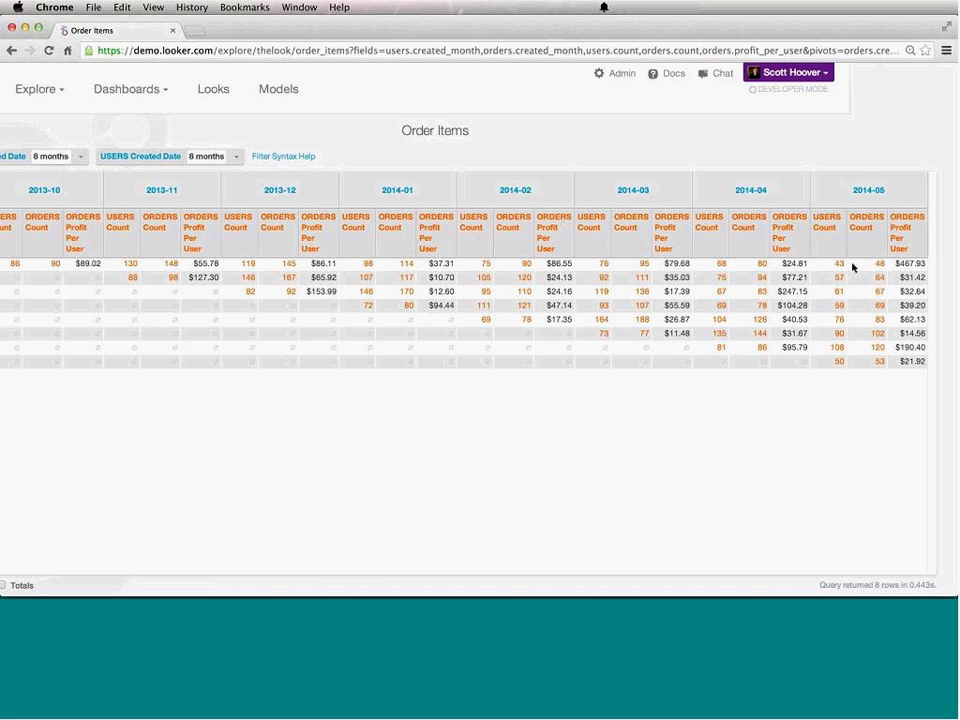
click(840, 265)
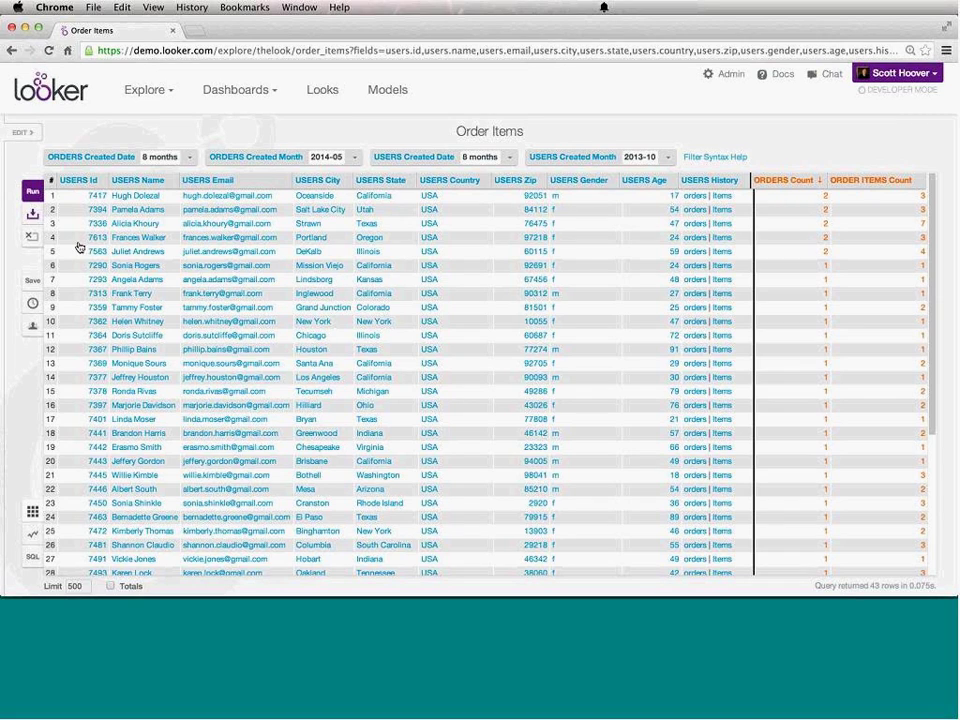
Clear the query and add the ORDERS Count and ORDER ITEMS Average Gross Margin measures.
click(32, 239)
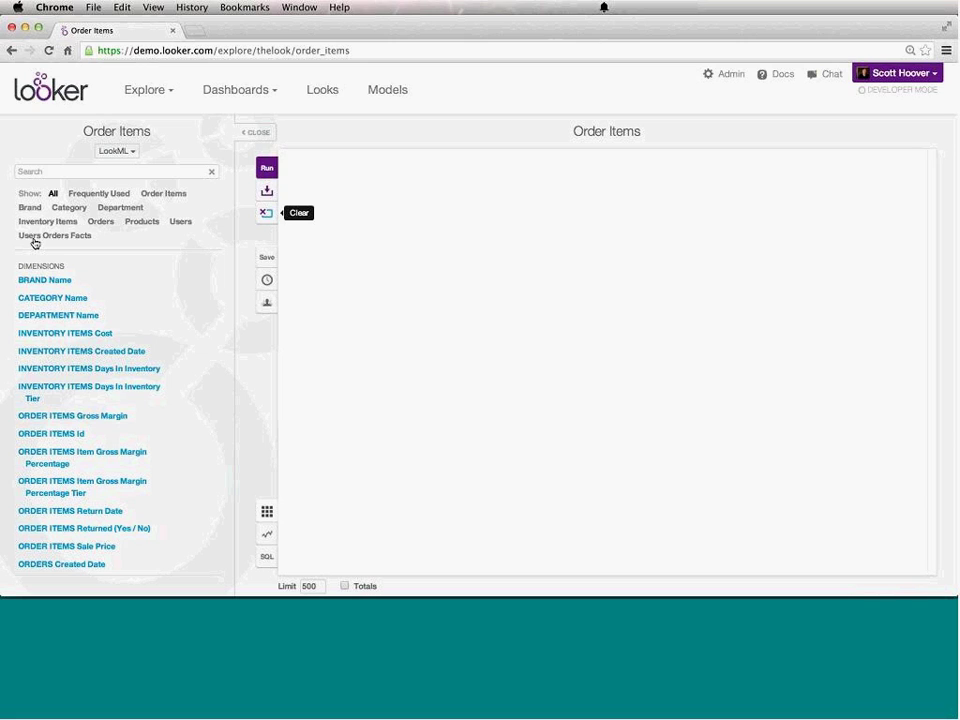
click(100, 223)
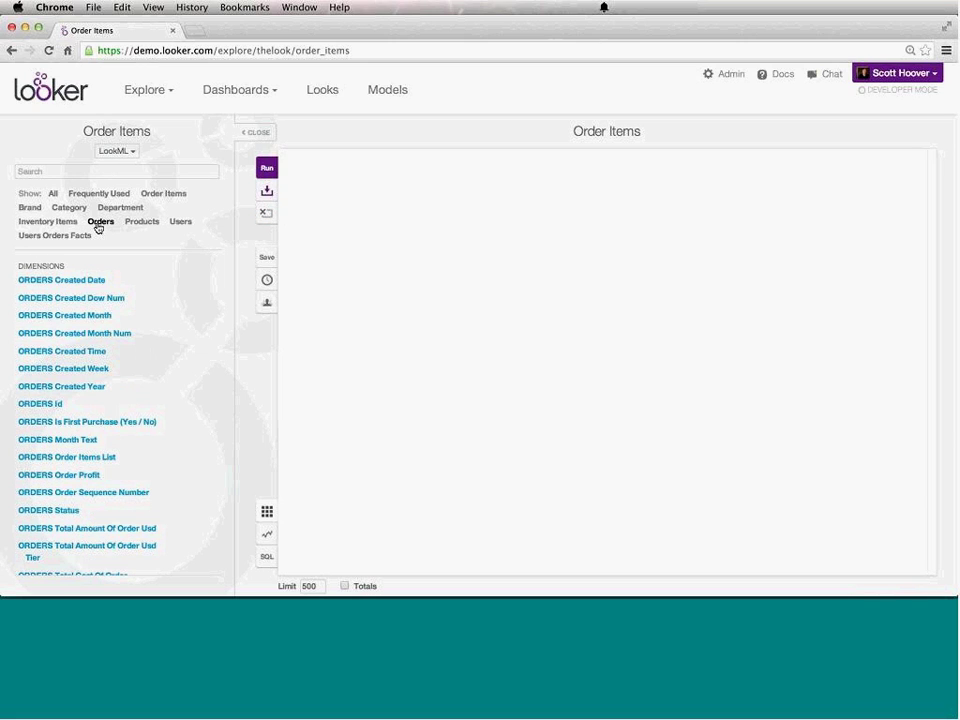
scroll(99, 336, down, 5)
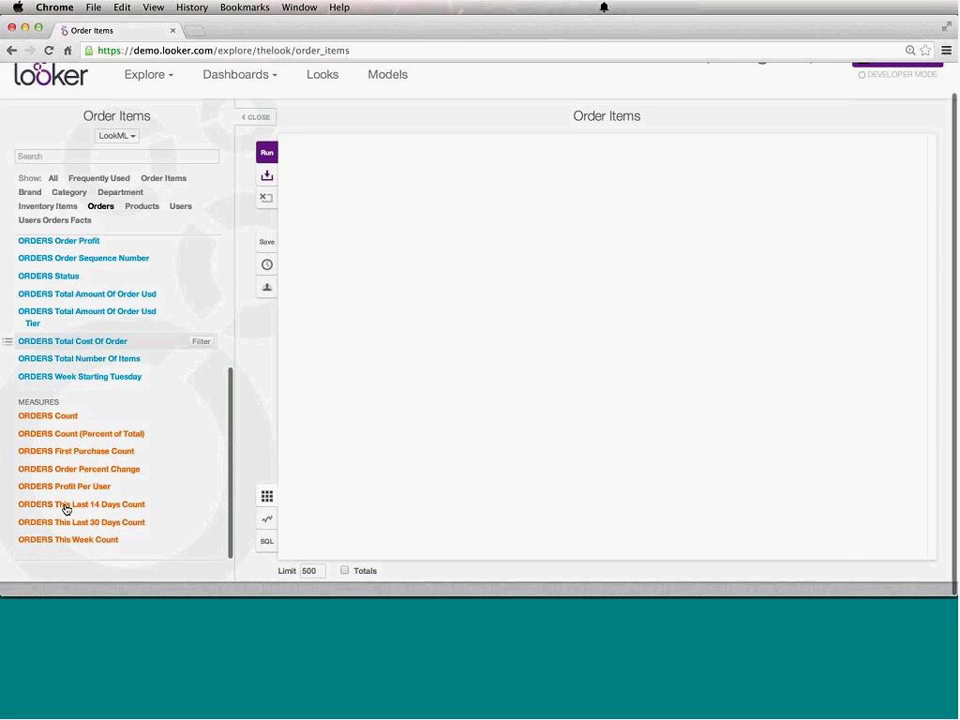
click(68, 433)
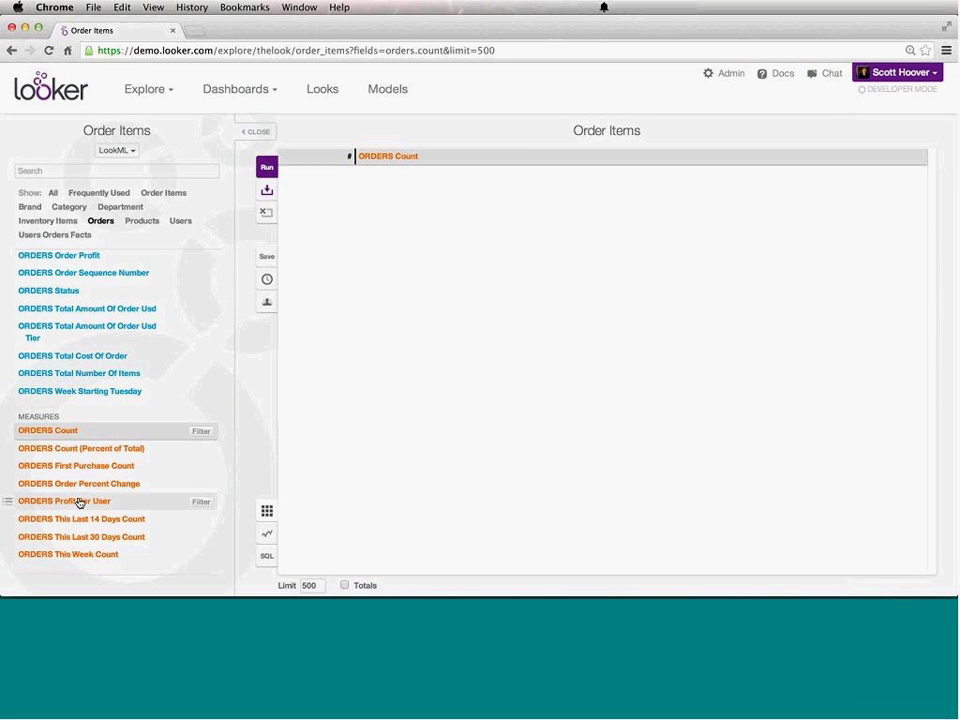
click(162, 193)
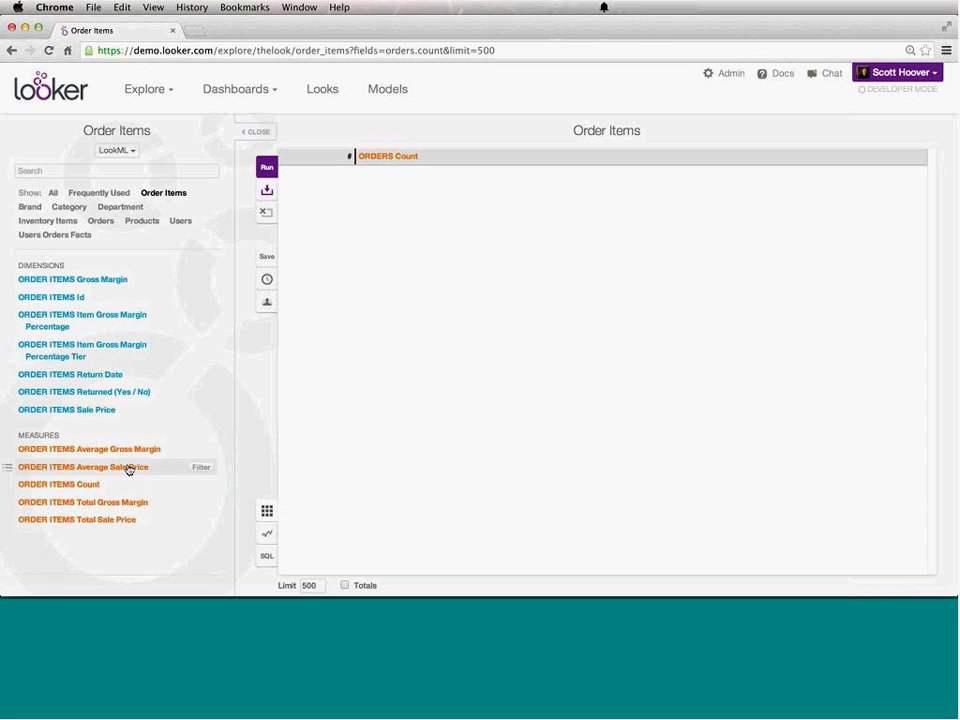
click(128, 452)
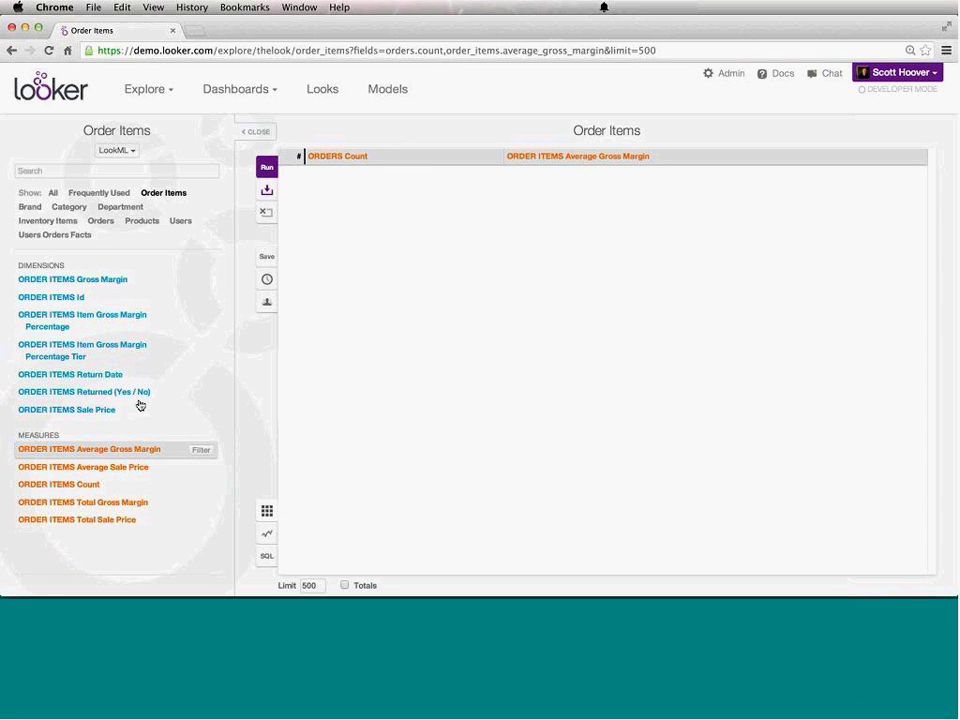
Add the USERS State dimension to the query, filter ORDERS Created Date to 30 days and run it.
click(180, 220)
scroll(110, 460, down, 2)
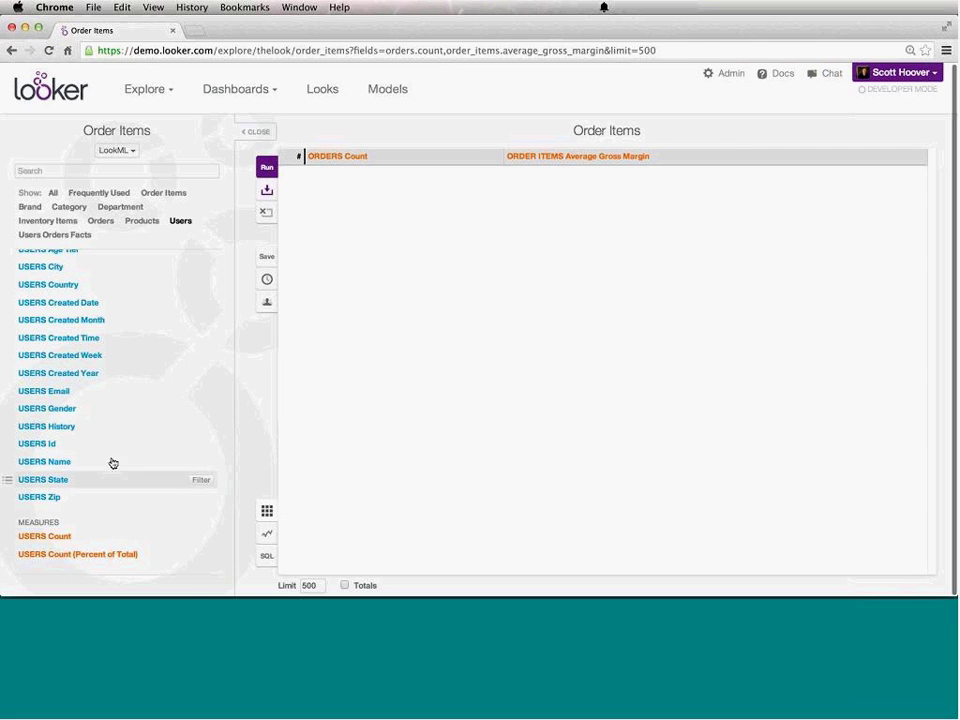
click(110, 479)
click(266, 167)
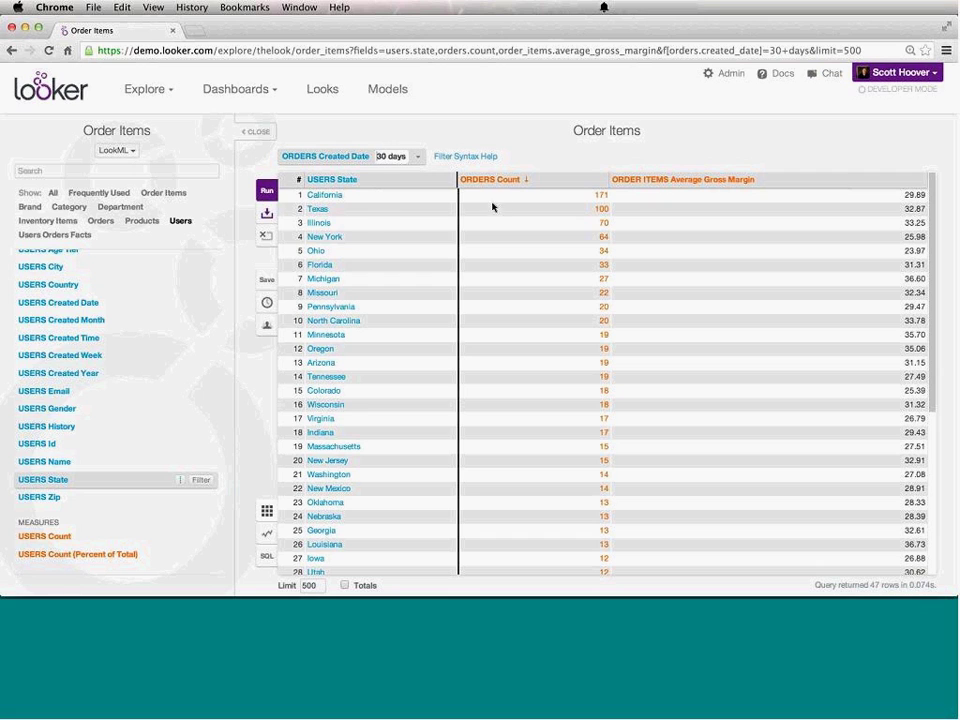
Sort the state results by ORDER ITEMS Average Gross Margin and again by ORDERS Count, and view the query's SQL.
click(802, 181)
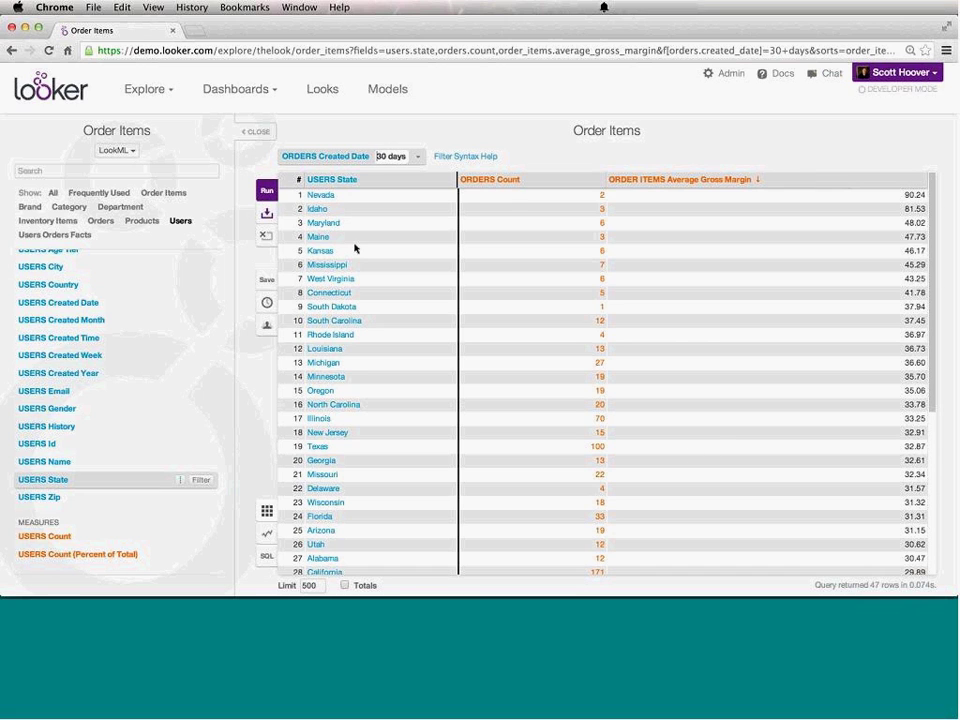
click(500, 183)
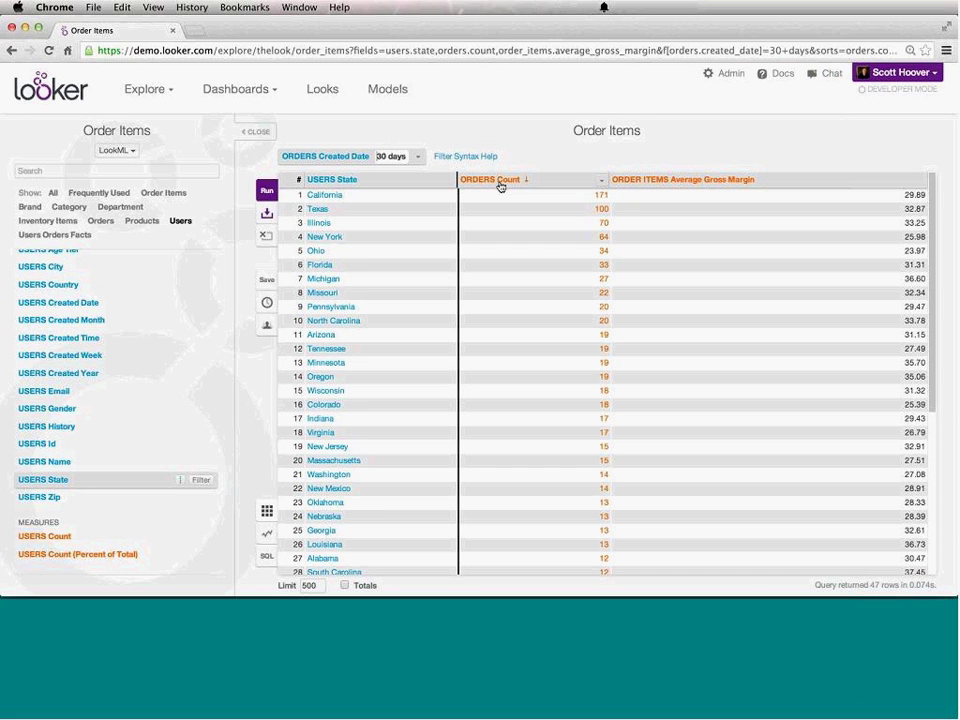
click(267, 555)
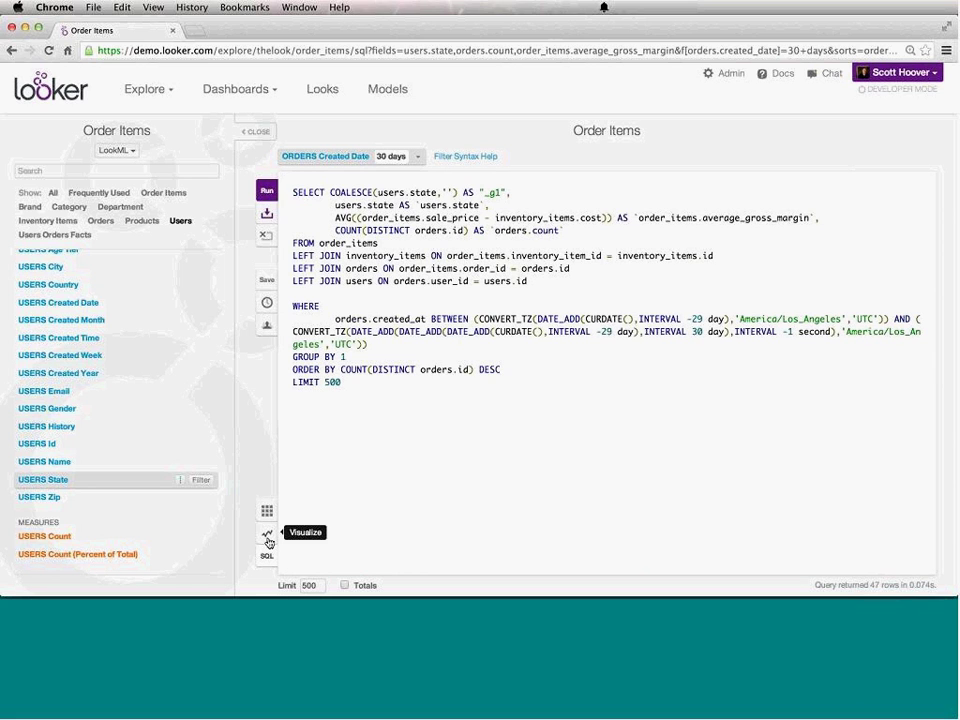
Visualize the results as an area chart and a bar chart, hiding the Average Gross Margin series in the bar chart.
click(268, 542)
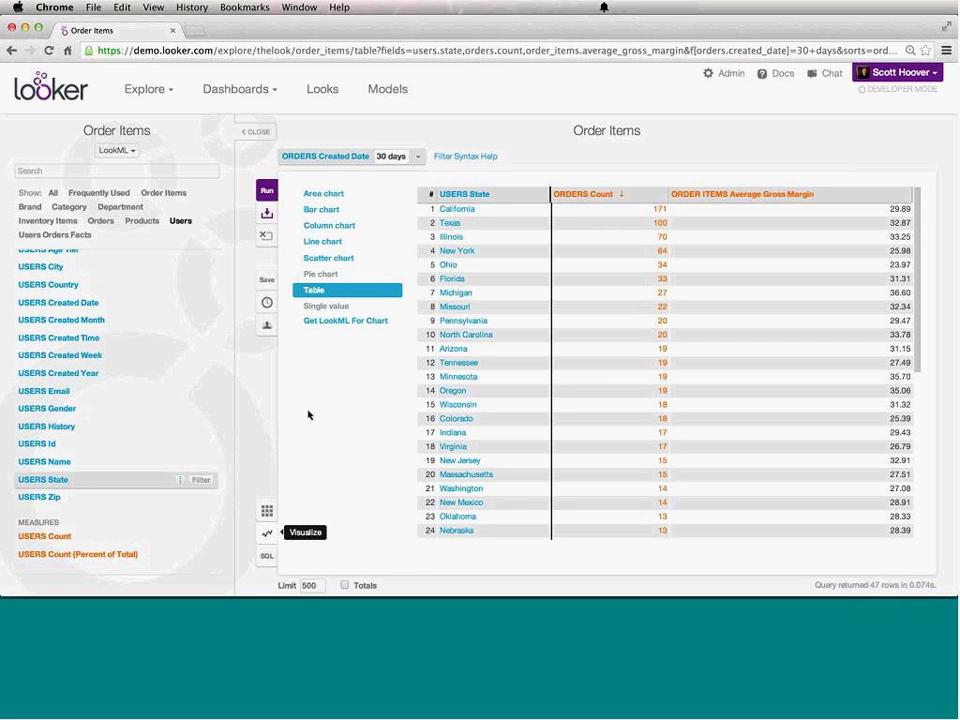
click(323, 194)
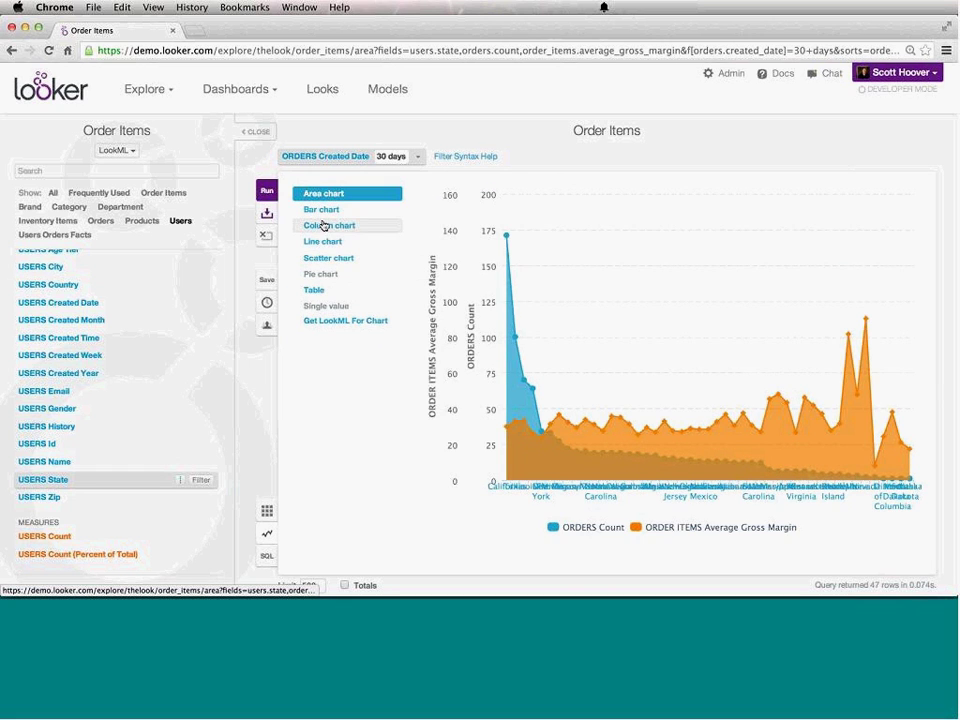
click(322, 213)
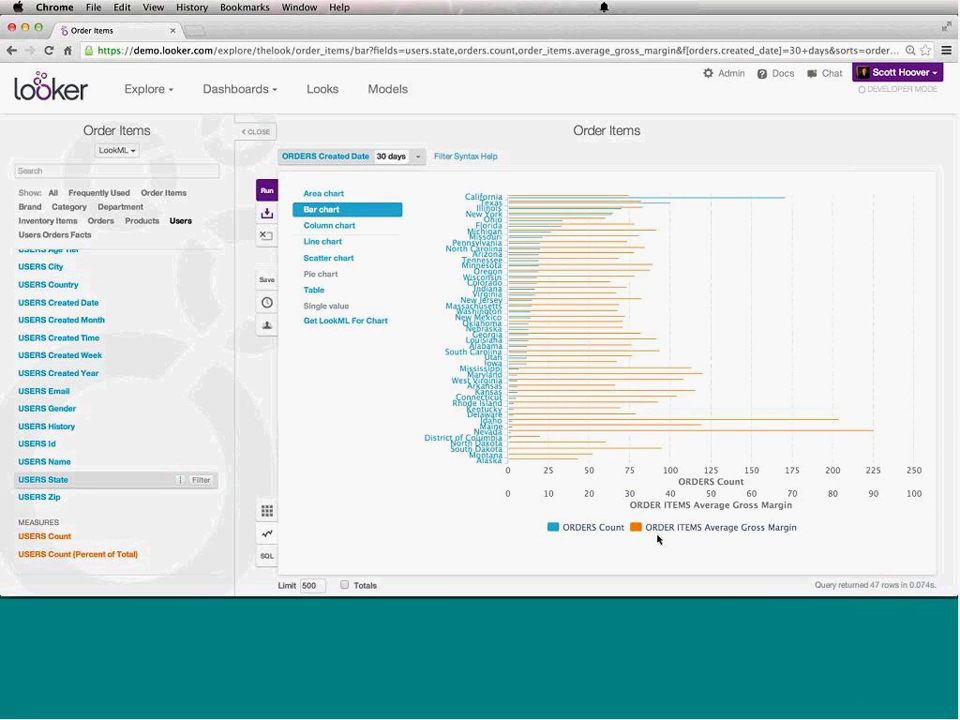
click(675, 535)
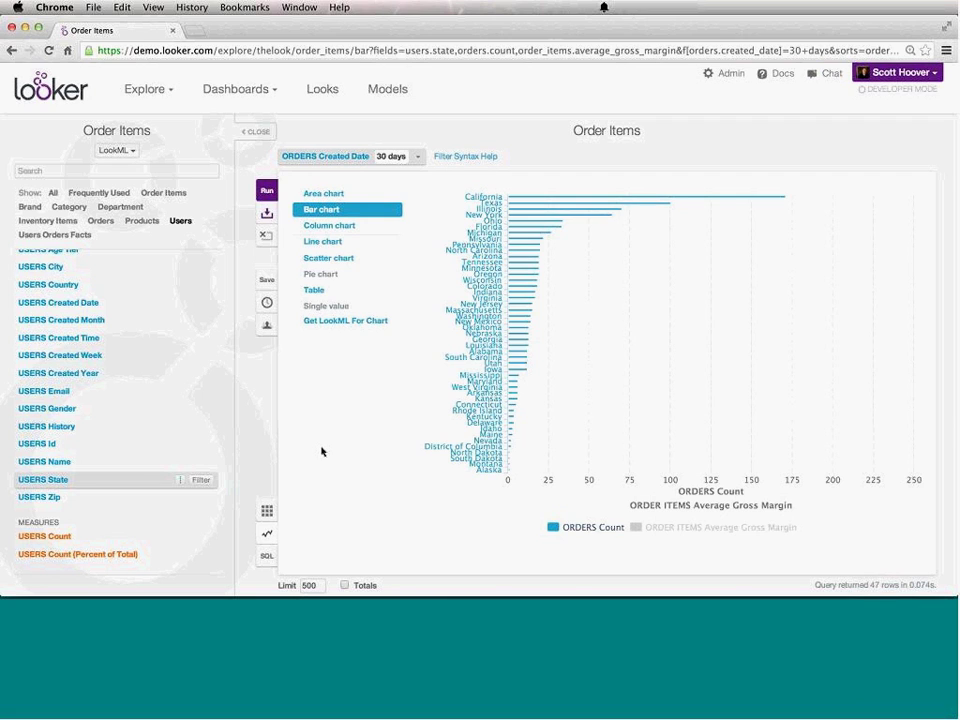
Preview the results as column, line and scatter charts and as a table, and return to the data view.
click(332, 229)
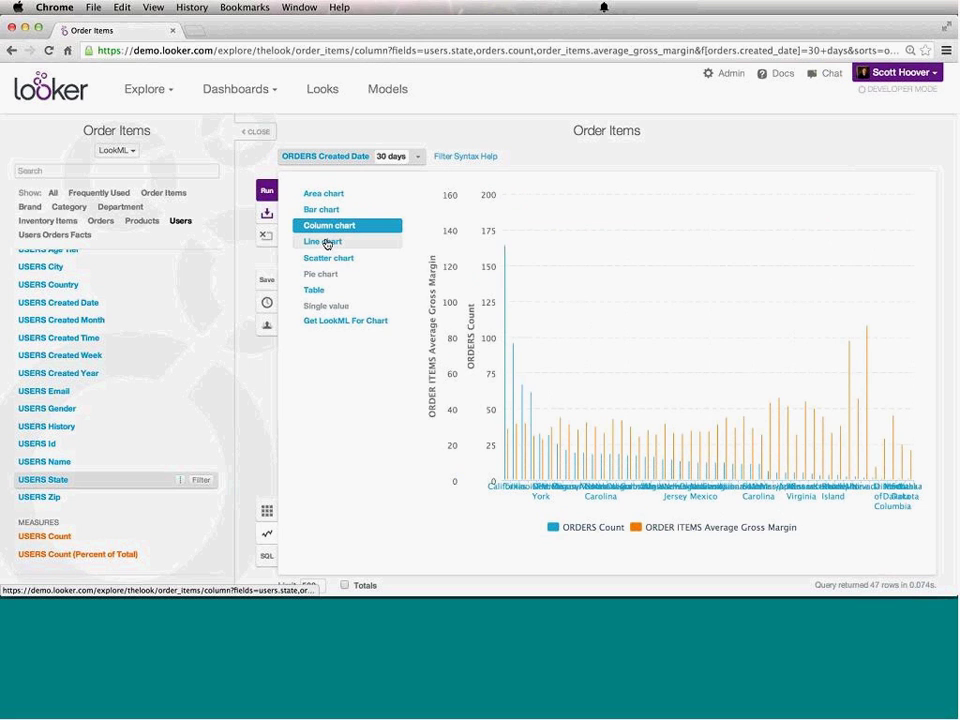
click(326, 241)
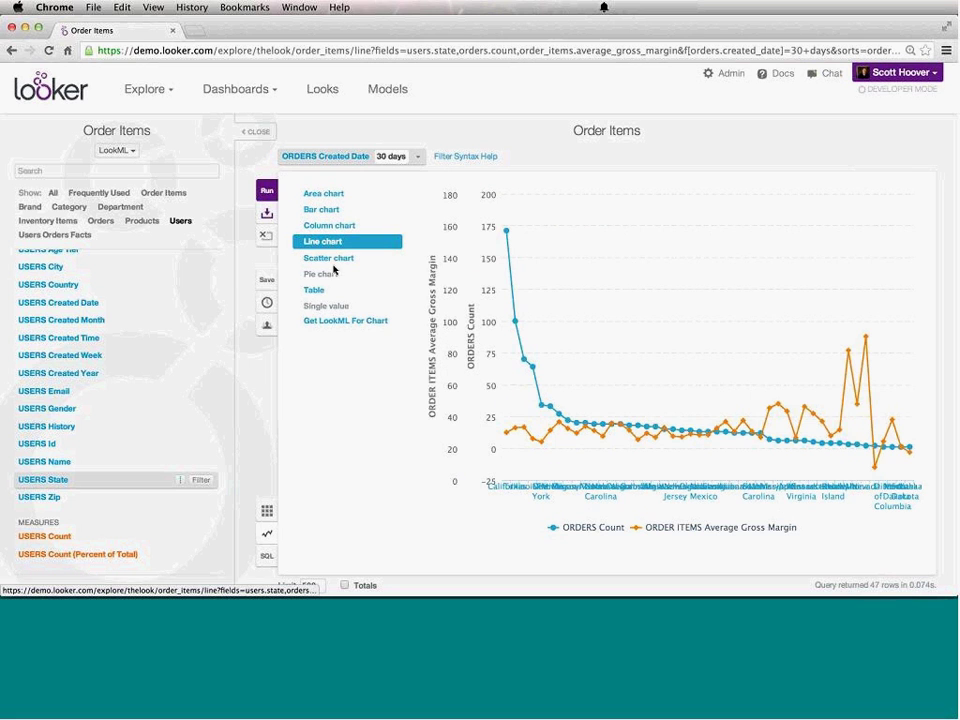
click(330, 259)
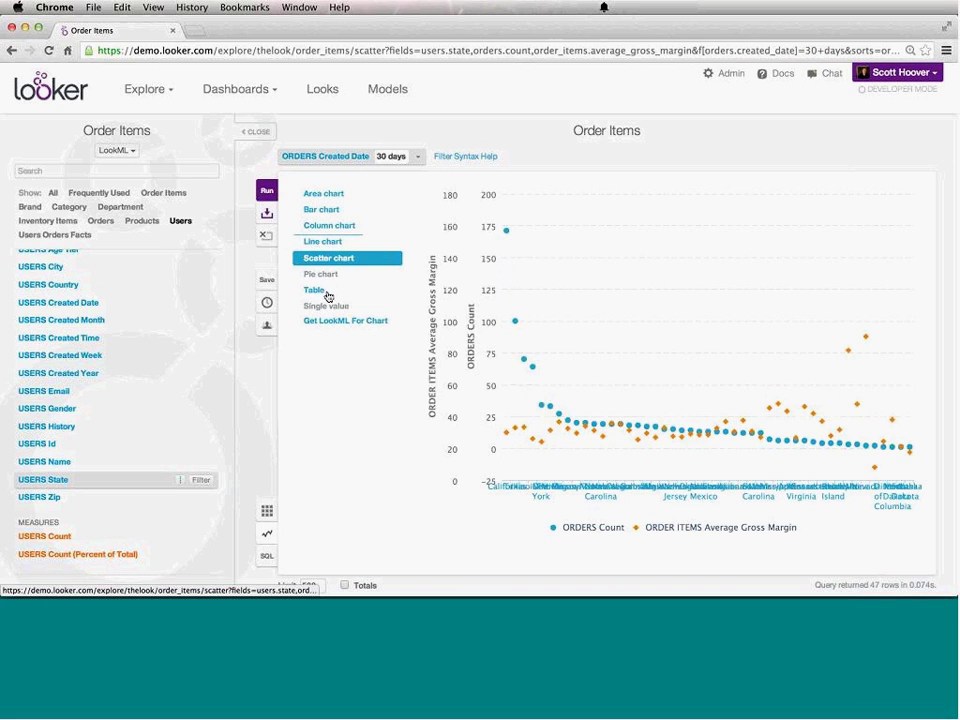
click(318, 290)
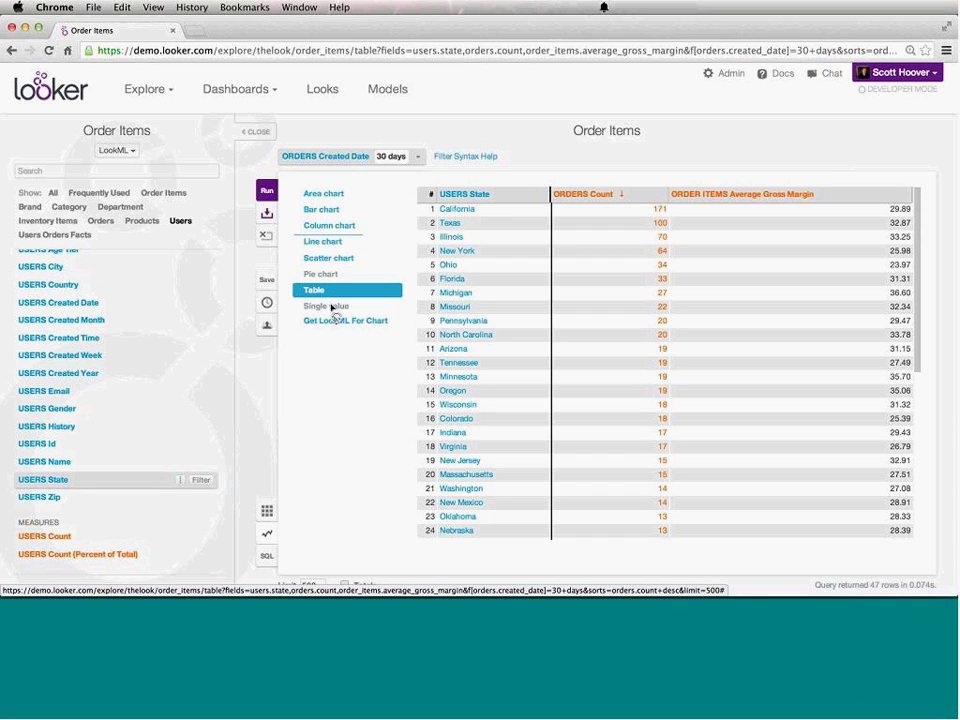
click(266, 511)
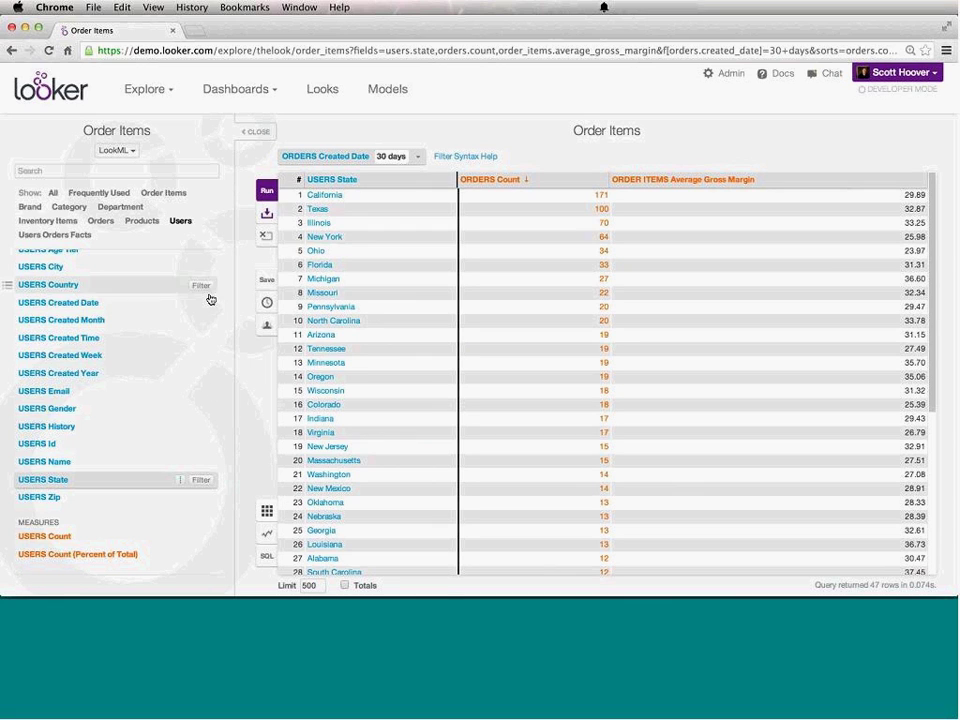
Open thelook's 1) Business Pulse dashboard and look over its Last 90 Days tiles and first charts.
click(260, 89)
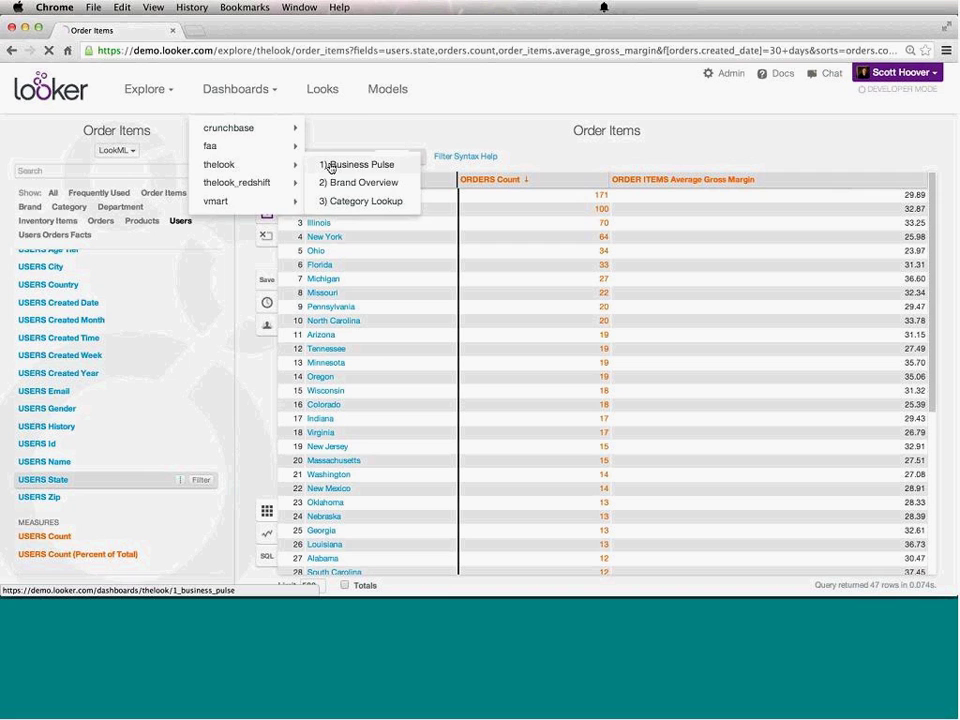
click(330, 166)
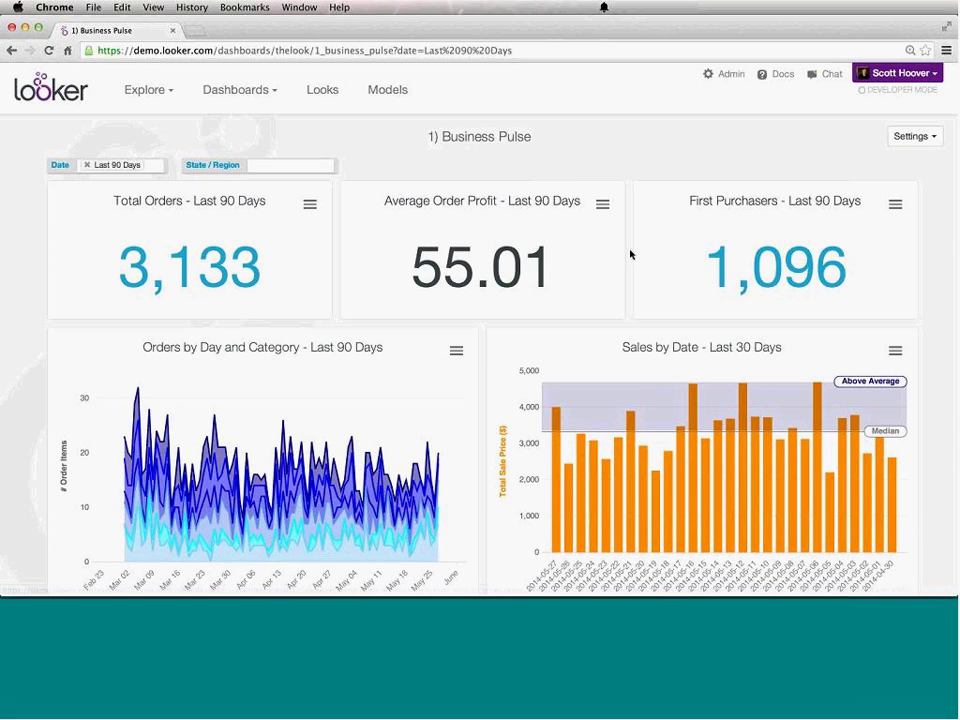
scroll(490, 298, down, 1)
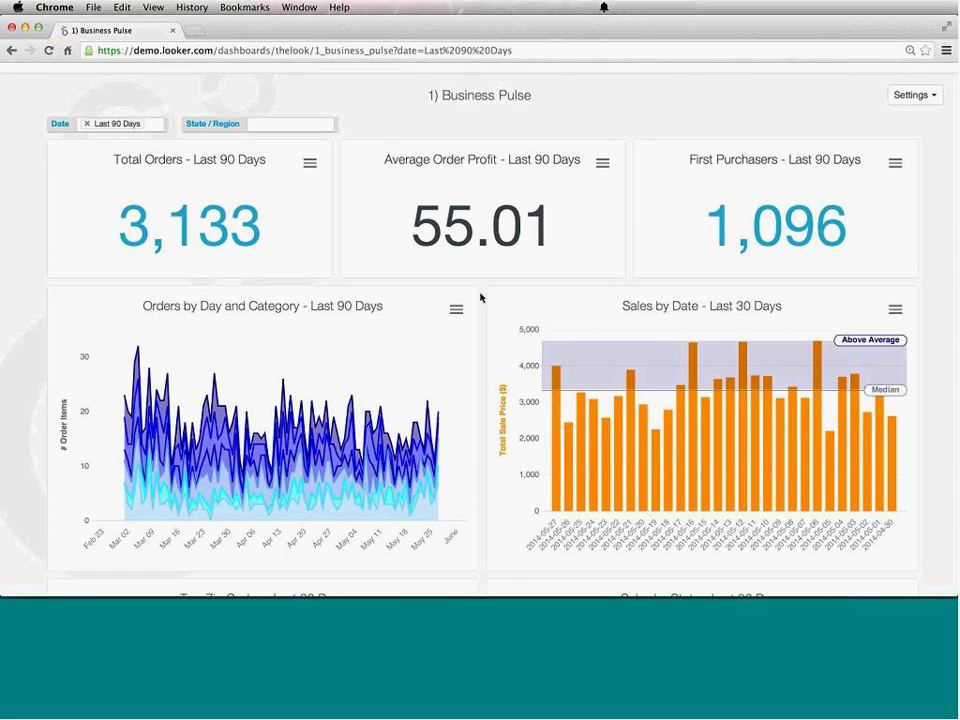
scroll(133, 328, down, 1)
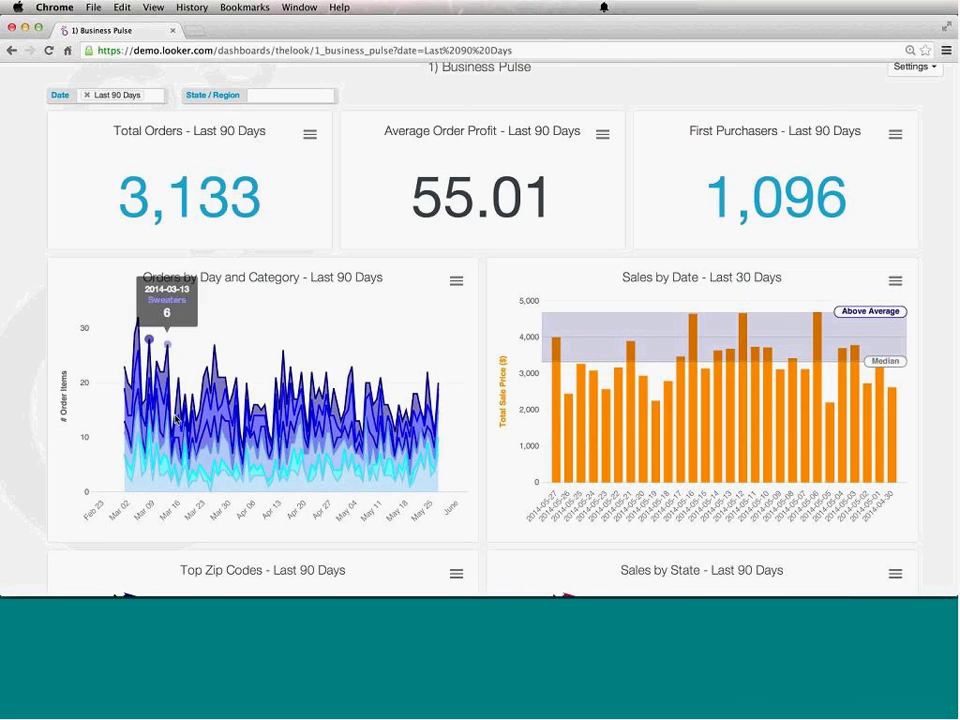
Drill into the 2014-03-26 Sweaters point of the Orders by Day and Category chart and return to the dashboard.
click(213, 347)
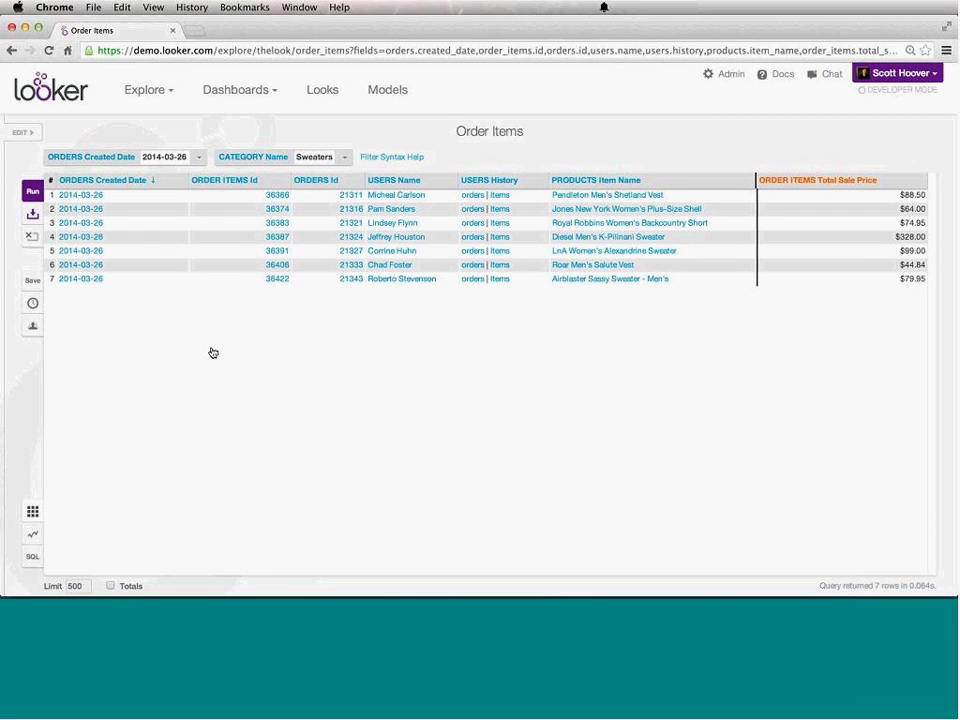
scroll(213, 352, left, 5)
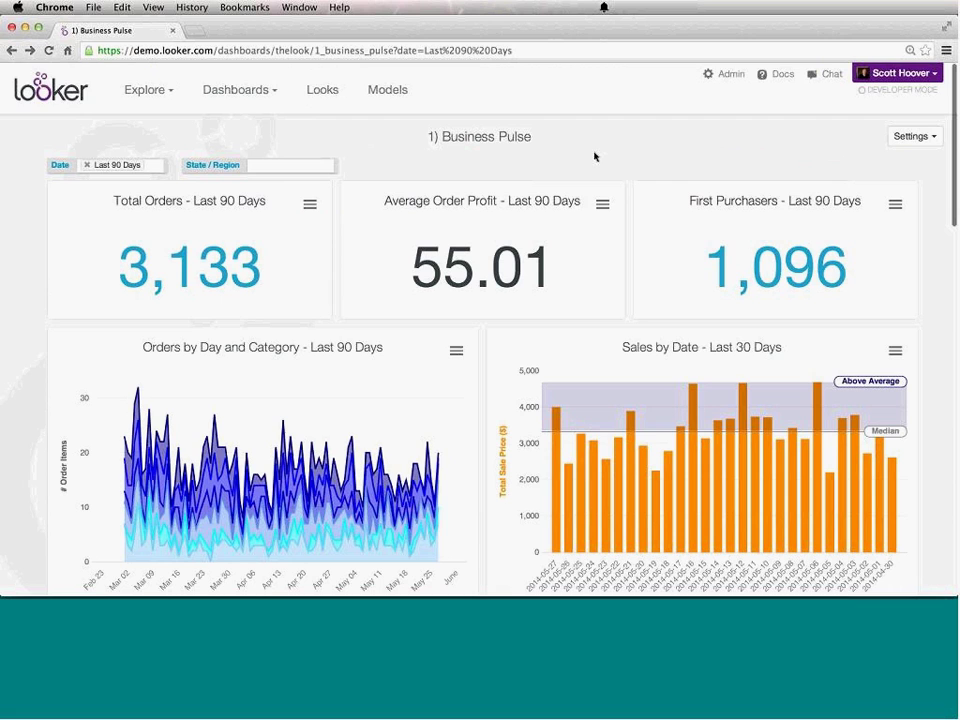
Examine the dashboard's zip code and state maps, the Sales by Date and Category donuts and the Top 10 Brands table.
scroll(64, 289, down, 2)
scroll(41, 289, down, 3)
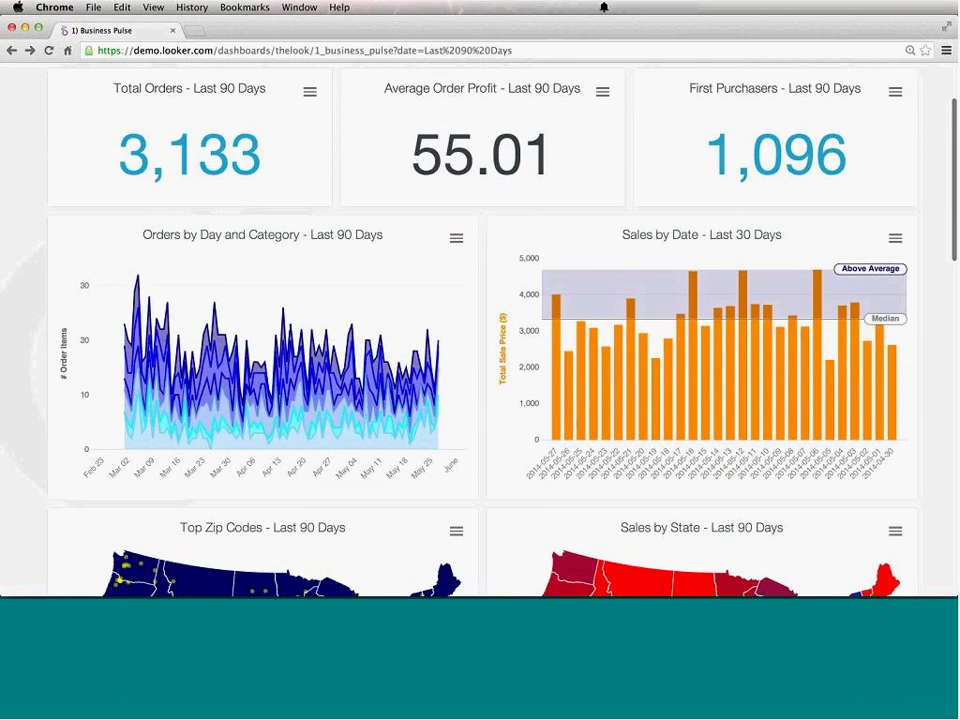
scroll(40, 291, down, 3)
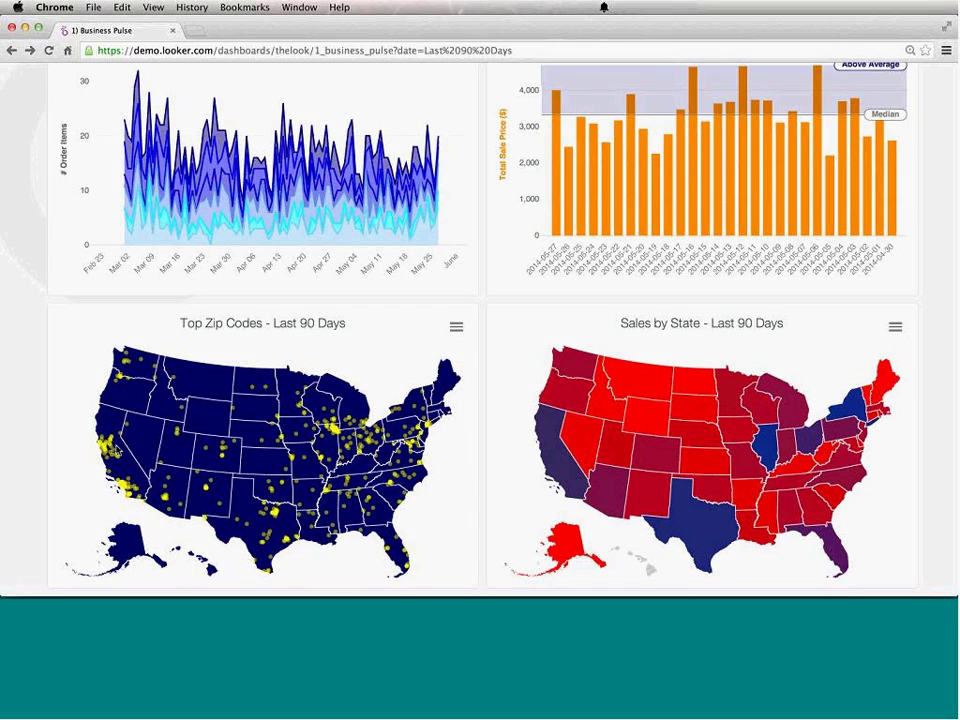
mouse_move(105, 452)
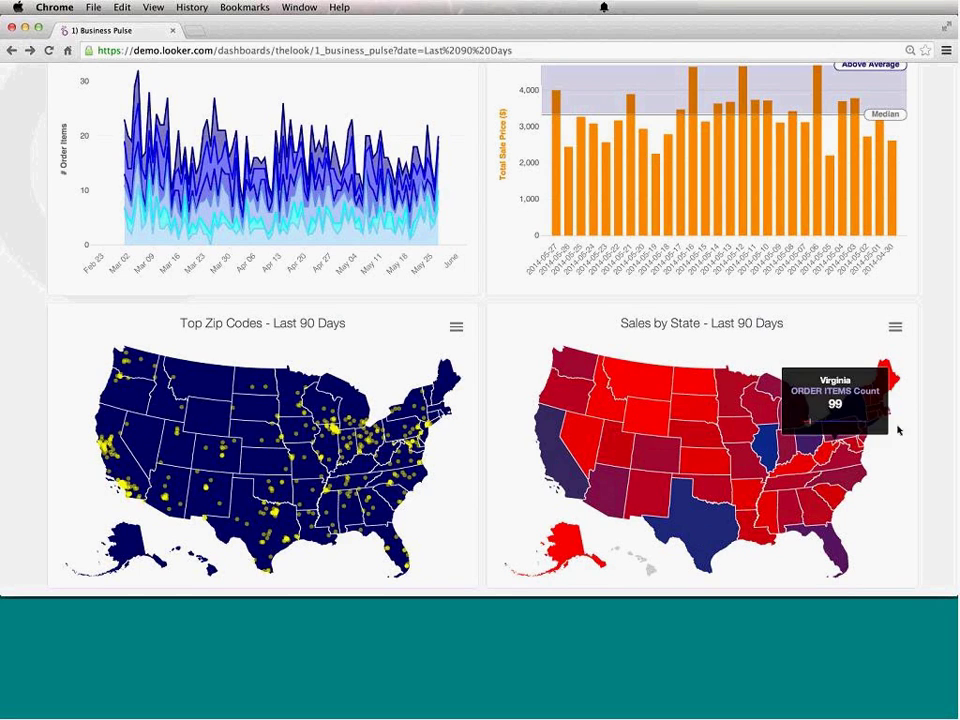
scroll(936, 413, down, 7)
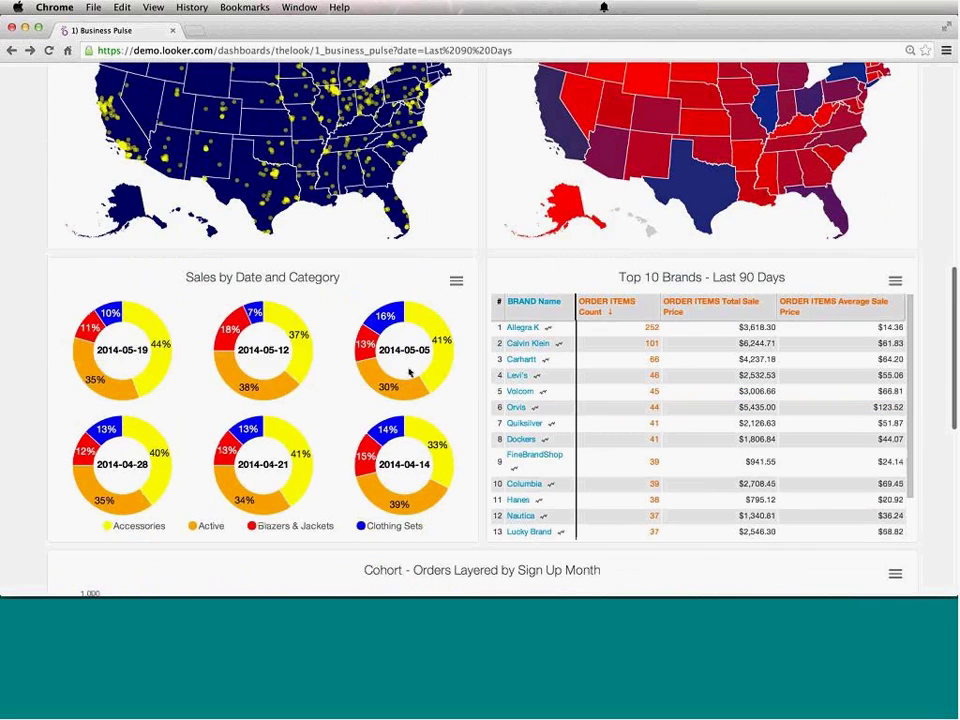
scroll(482, 401, down, 3)
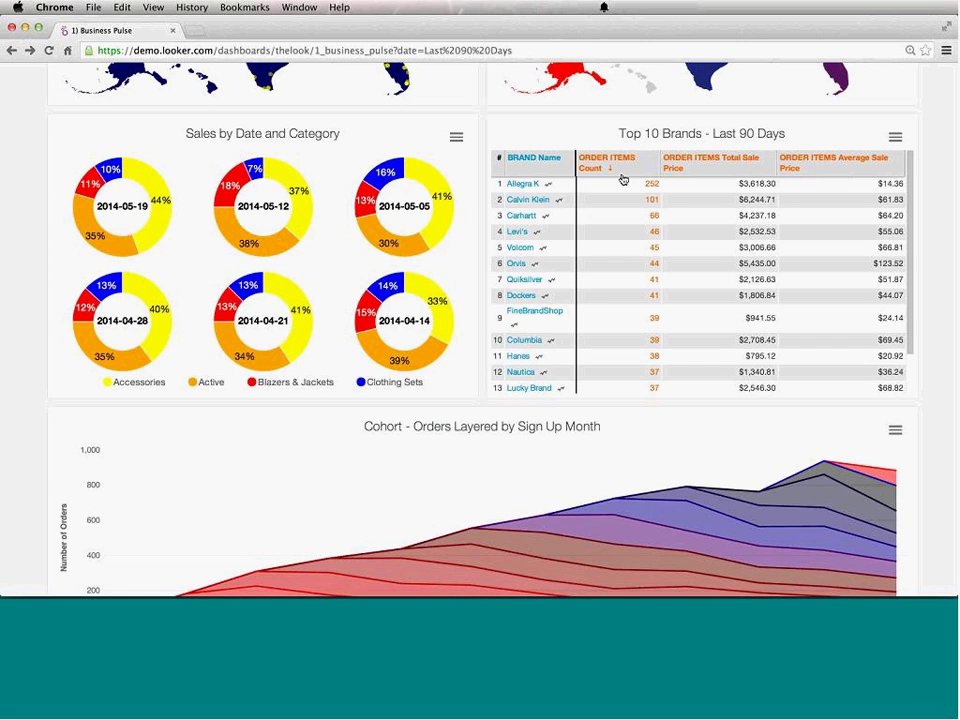
Open the Brand Overview dashboards for Allegra K and Calvin Klein from the Top 10 Brands table, closing each after viewing.
click(549, 190)
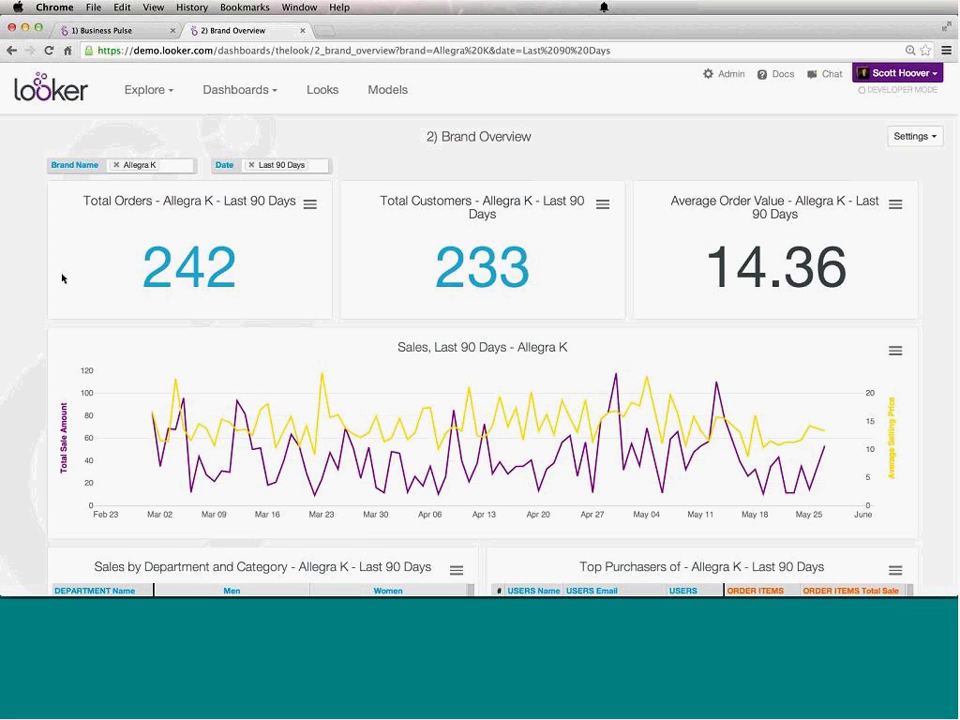
scroll(50, 258, down, 1)
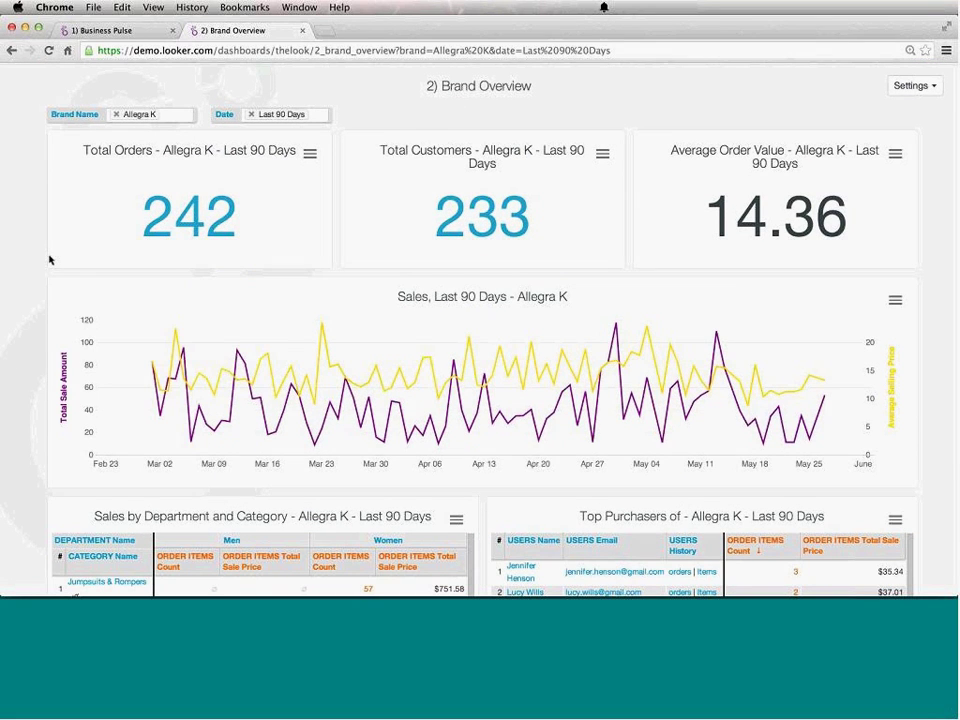
scroll(50, 259, down, 1)
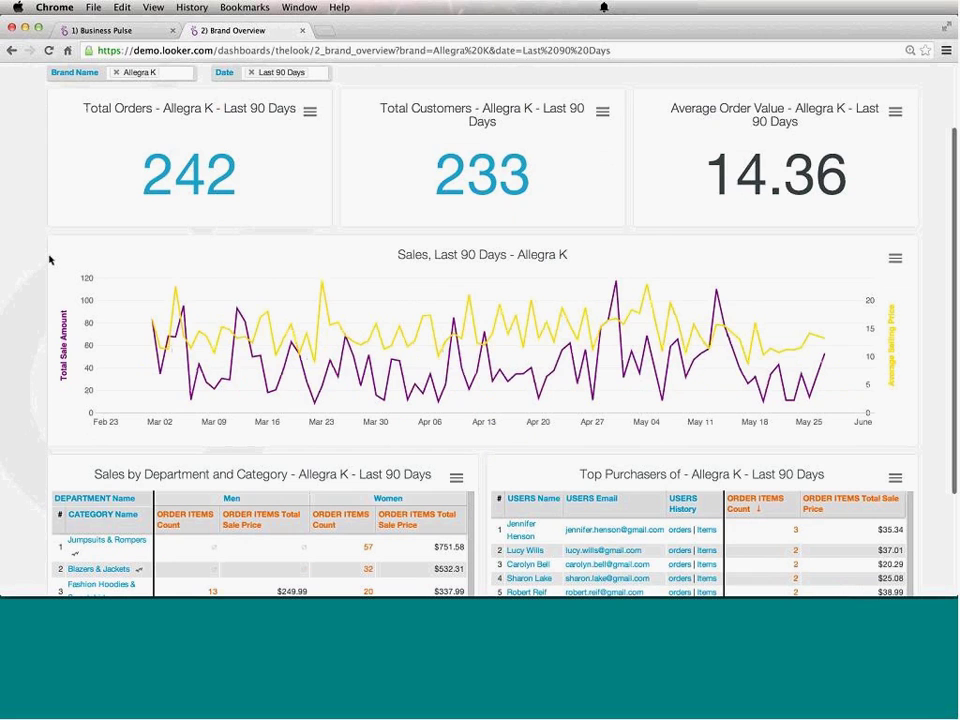
key(super+w)
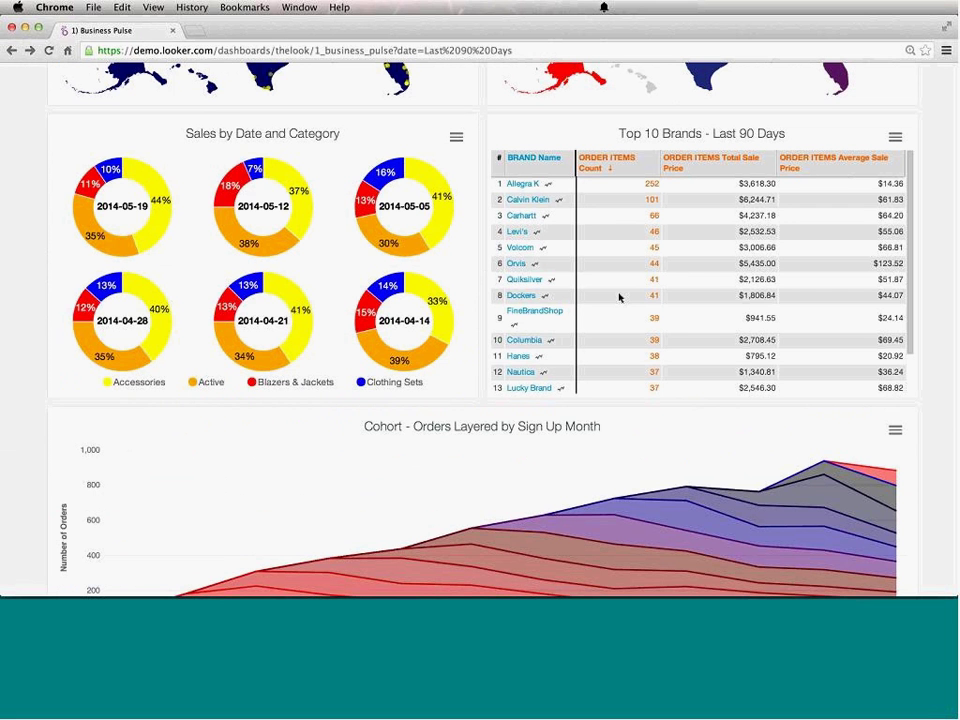
click(558, 204)
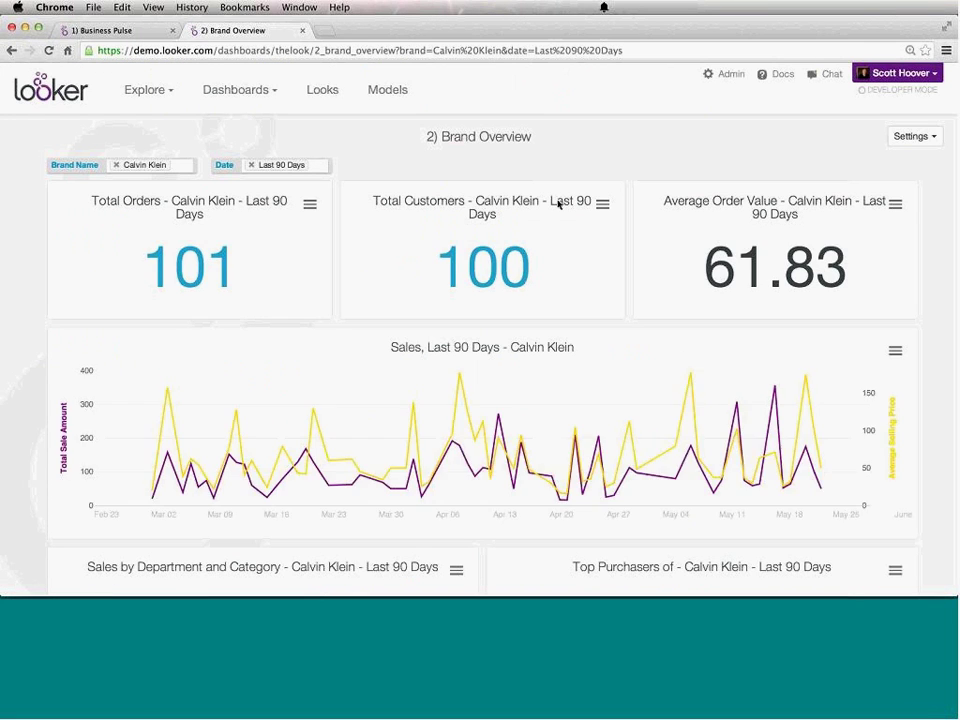
key(super+w)
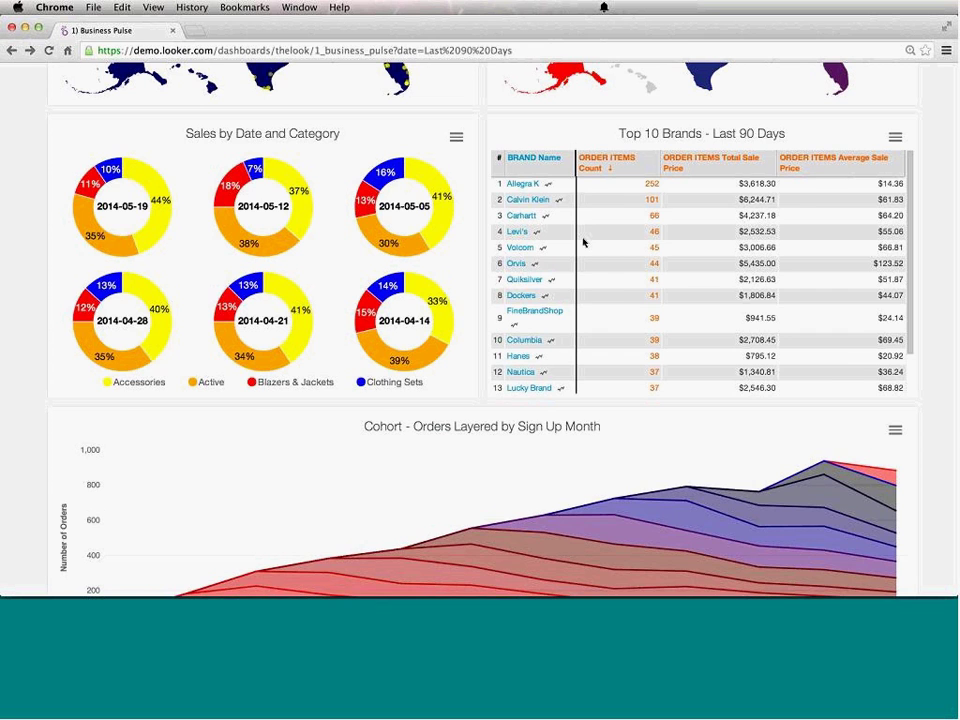
Drill into the 2014-04-14 Sweaters point of the Orders by Day and Category chart.
scroll(583, 242, up, 10)
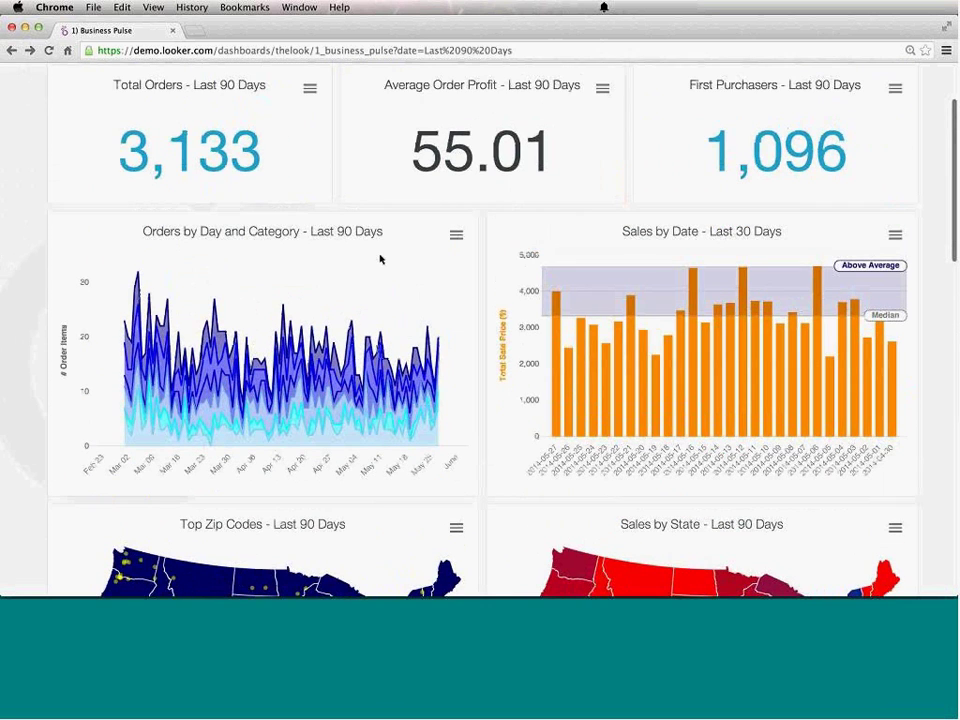
click(283, 304)
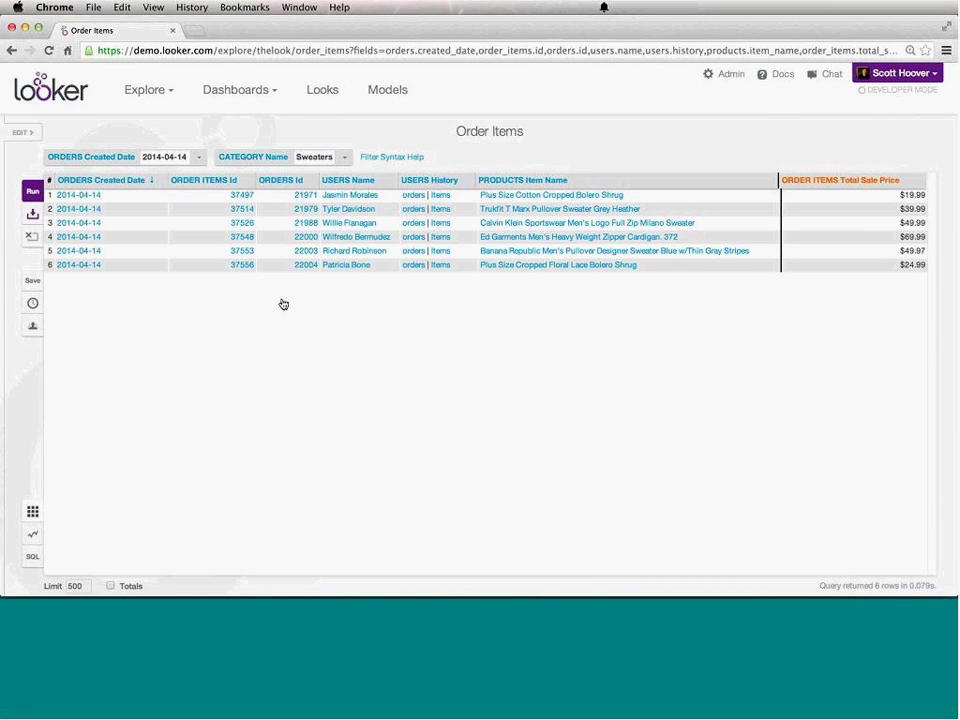
Open the order history of the customer in the first row, and from there that customer's item history.
click(414, 196)
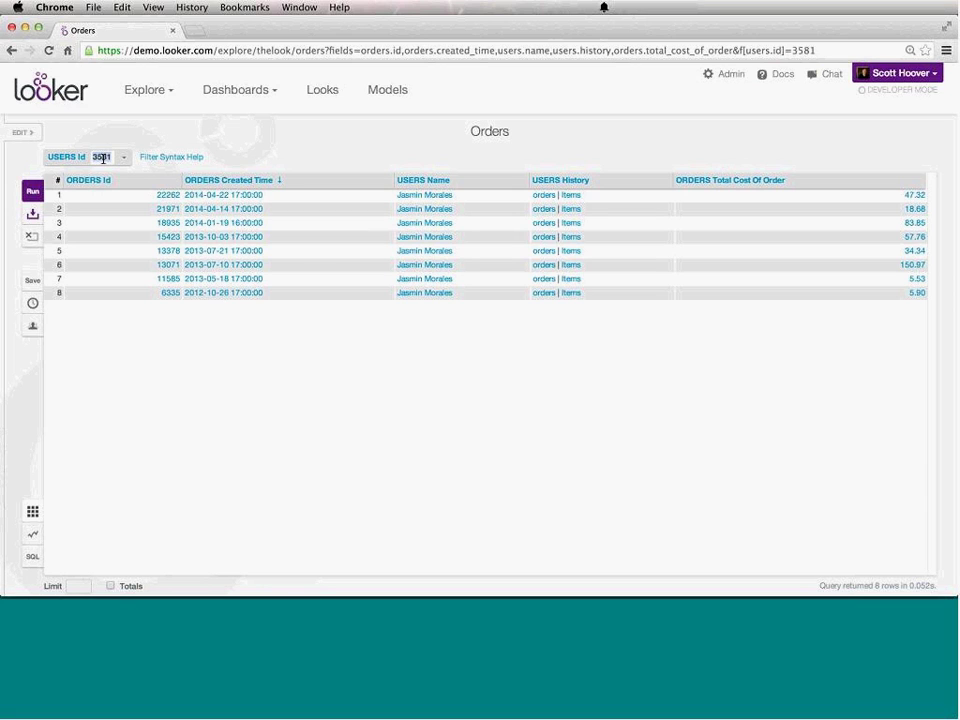
click(570, 204)
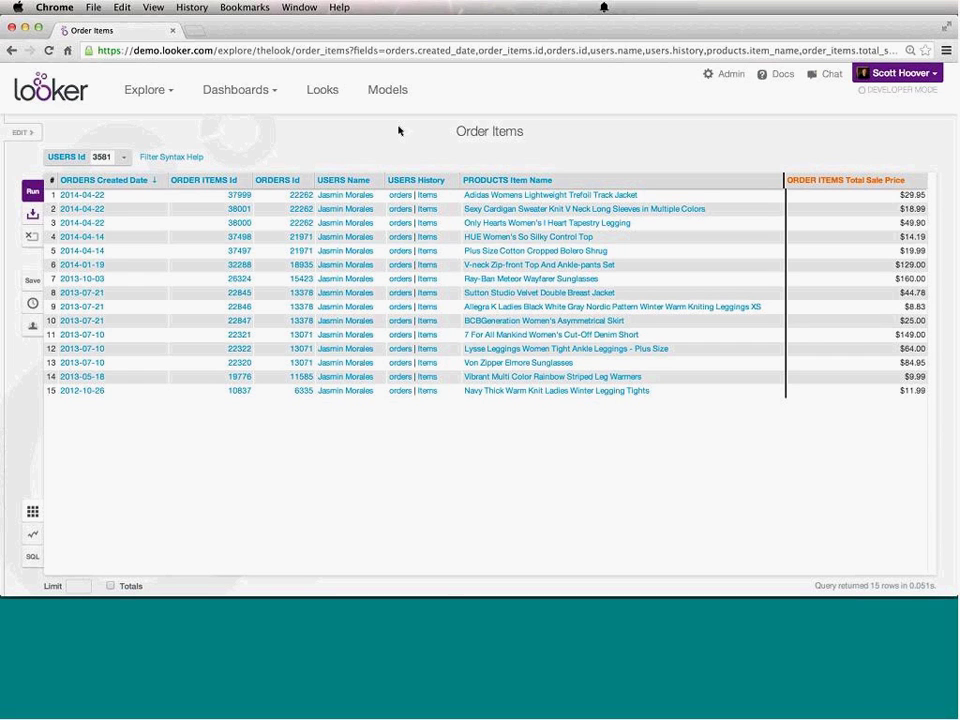
Switch on Developer Mode in the models area and open thelook's main model file.
click(387, 89)
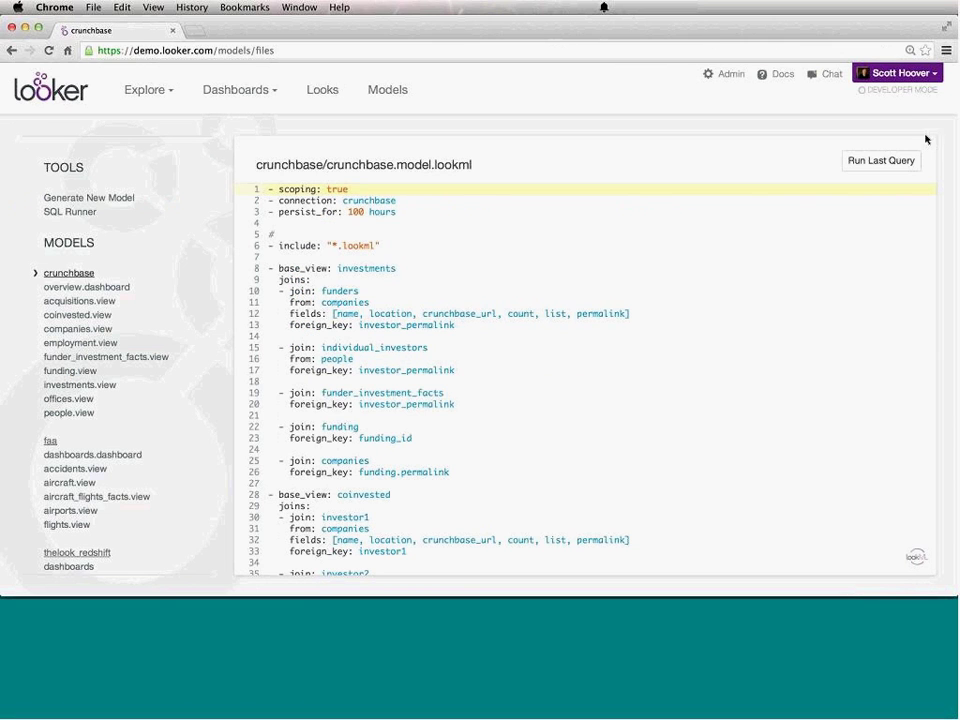
click(895, 90)
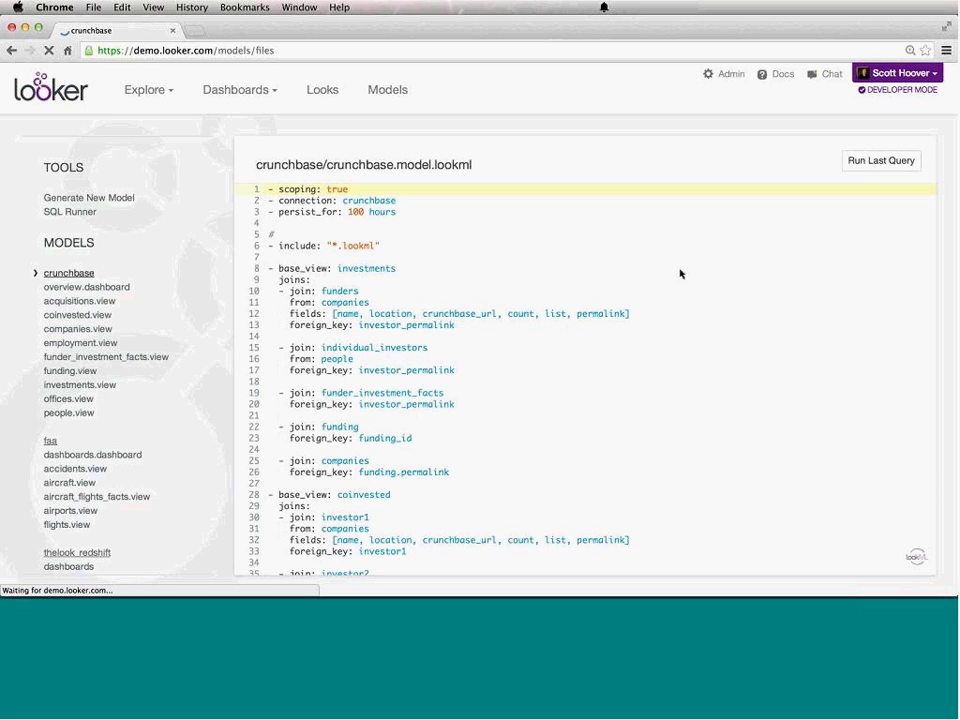
scroll(171, 413, down, 5)
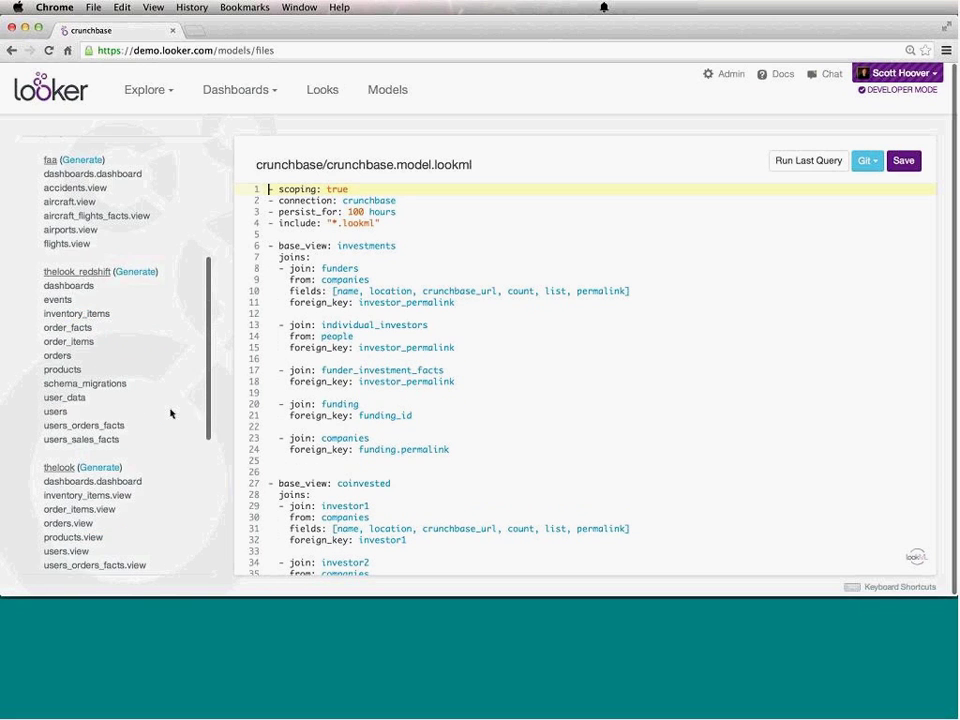
scroll(151, 406, down, 3)
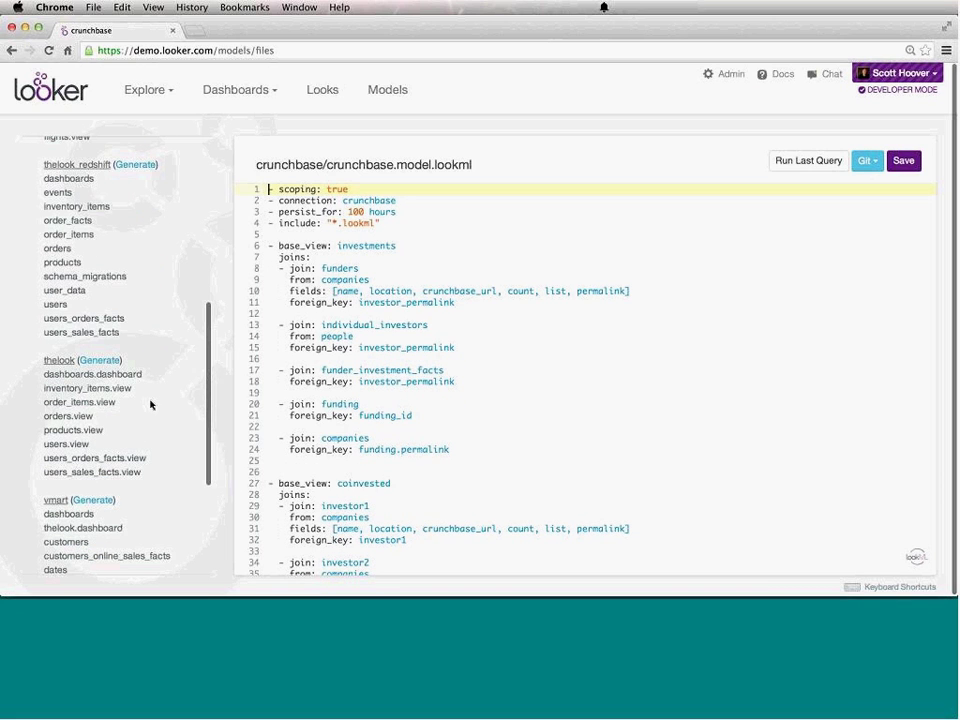
click(62, 362)
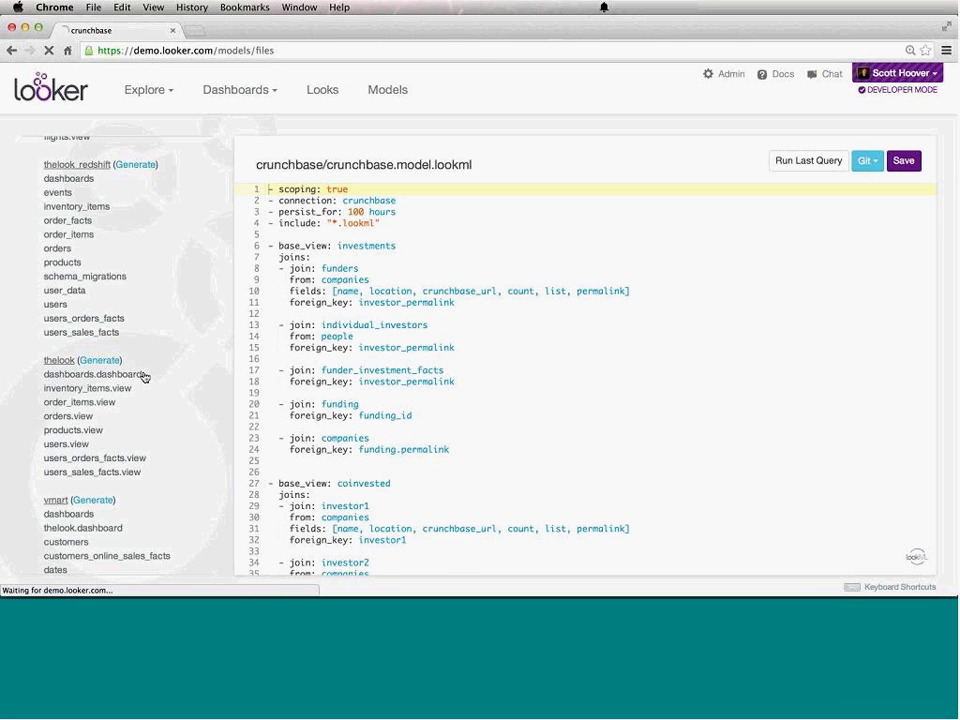
scroll(146, 372, down, 10)
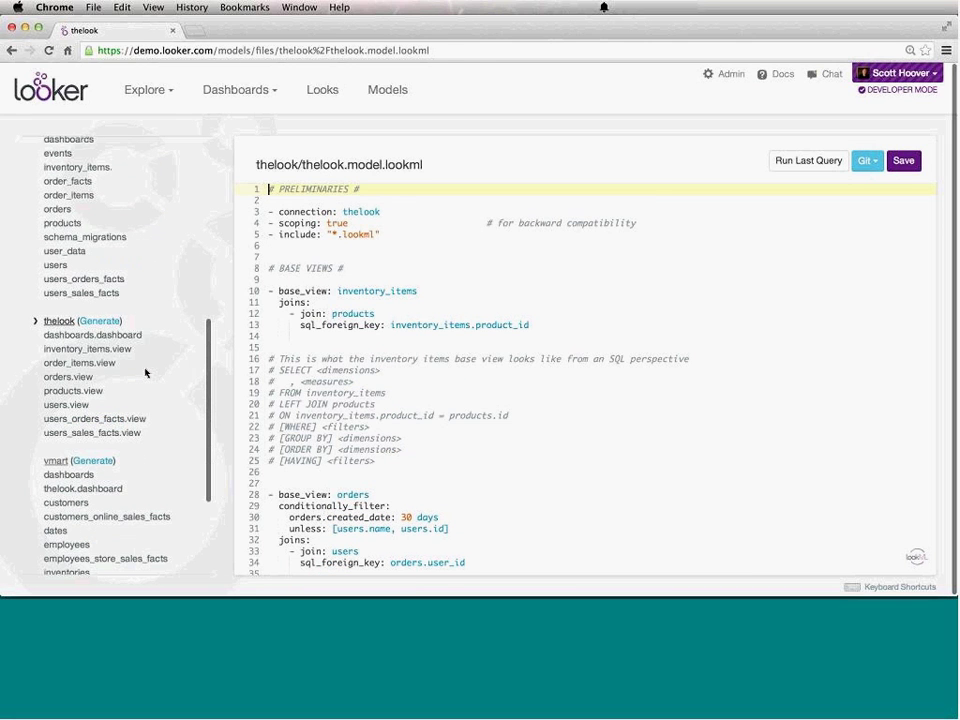
click(300, 345)
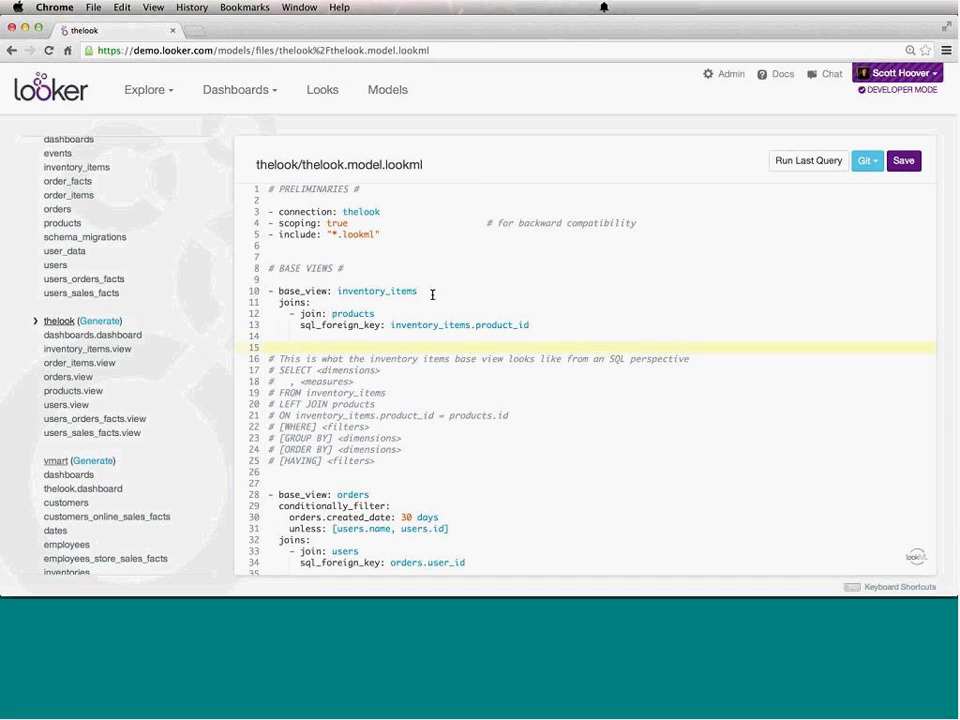
Open thelook's orders view file in a separate browser tab and inspect the parts of its file name.
click(66, 384)
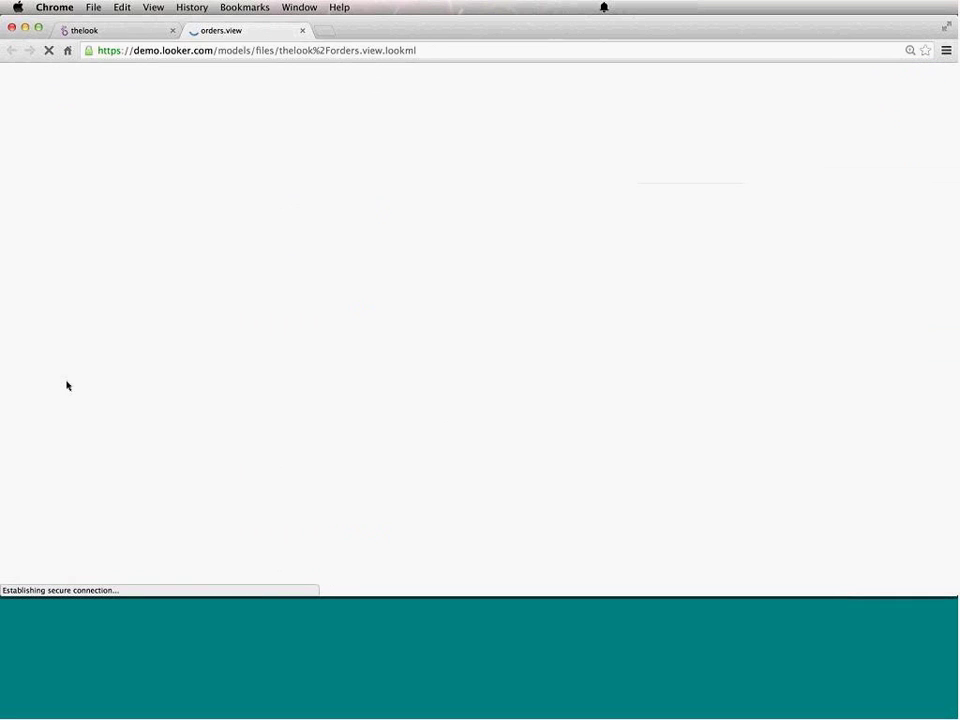
double_click(330, 164)
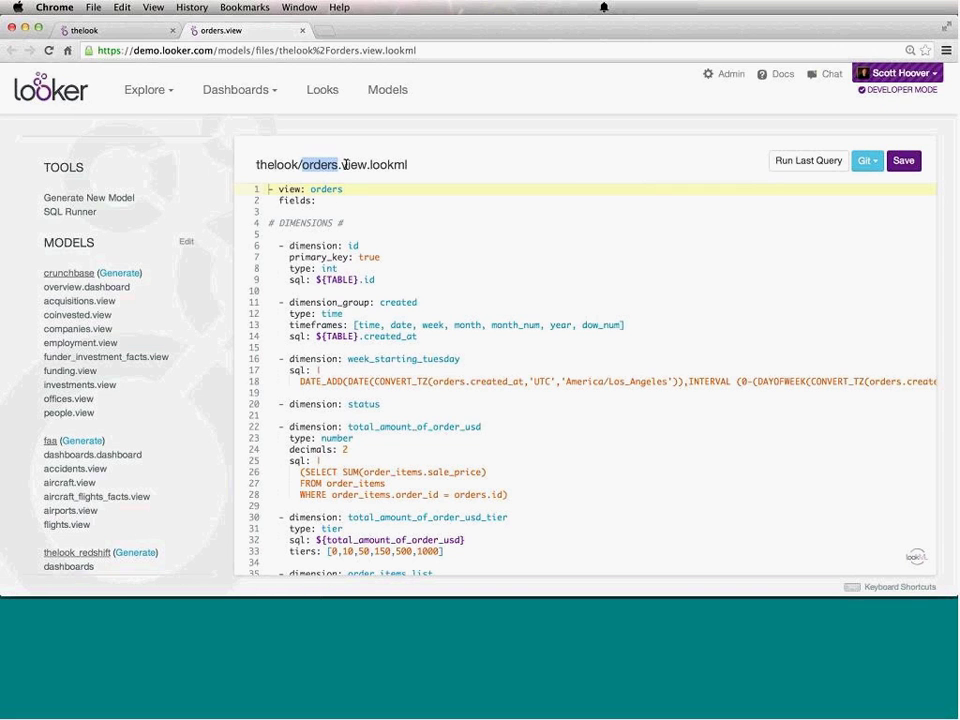
double_click(357, 164)
click(329, 236)
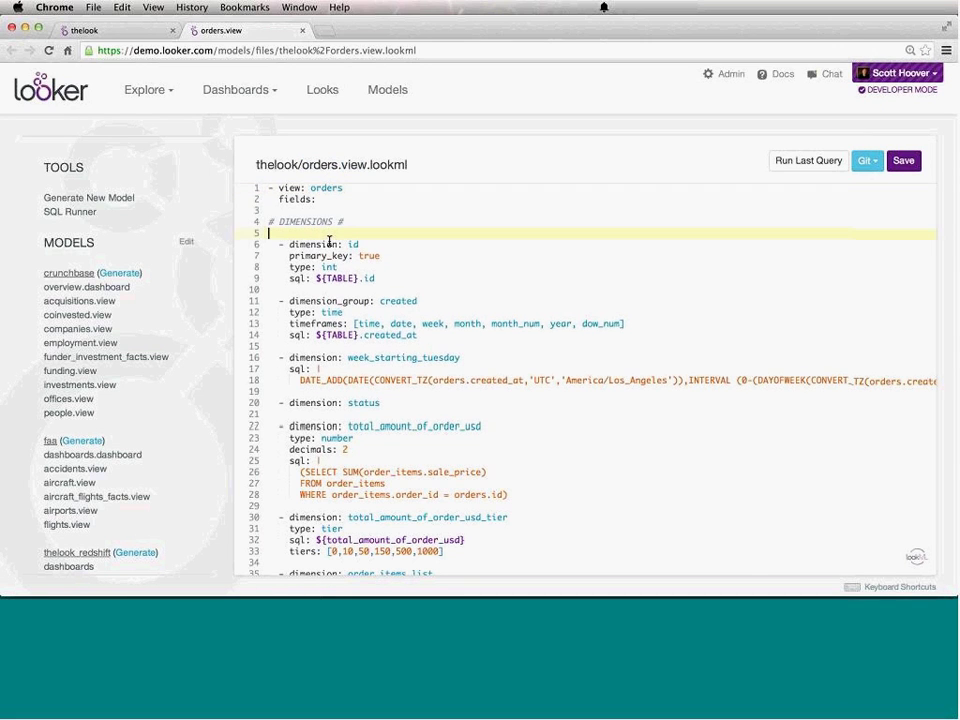
Examine the orders view's dimension definitions, including total_amount_of_order_usd and status, and close that tab.
scroll(329, 242, down, 2)
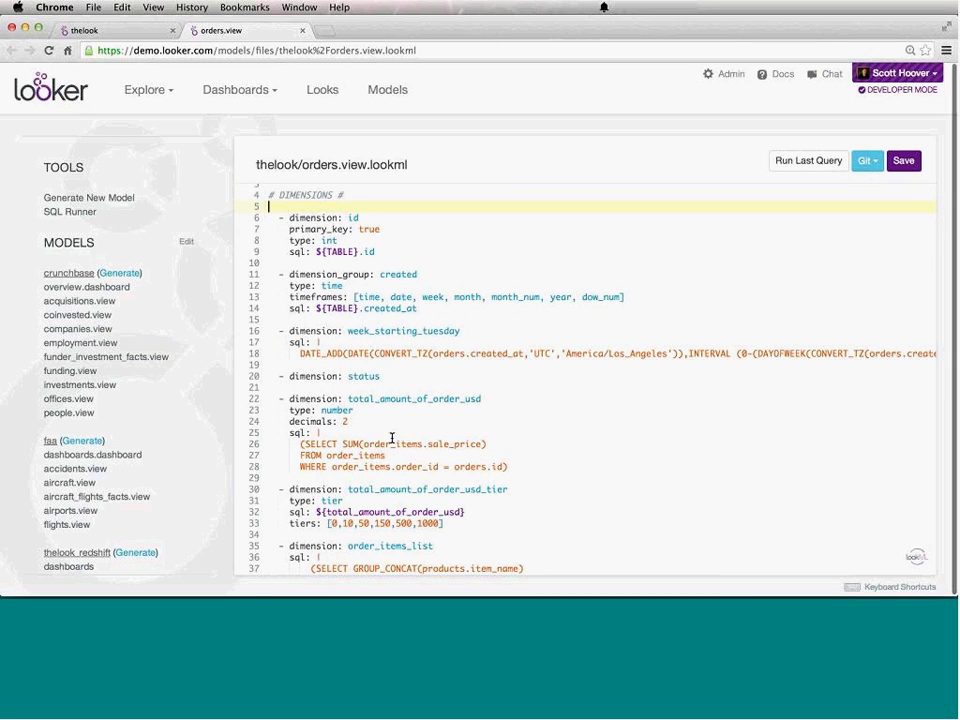
scroll(392, 438, down, 5)
scroll(392, 438, up, 4)
scroll(392, 437, up, 3)
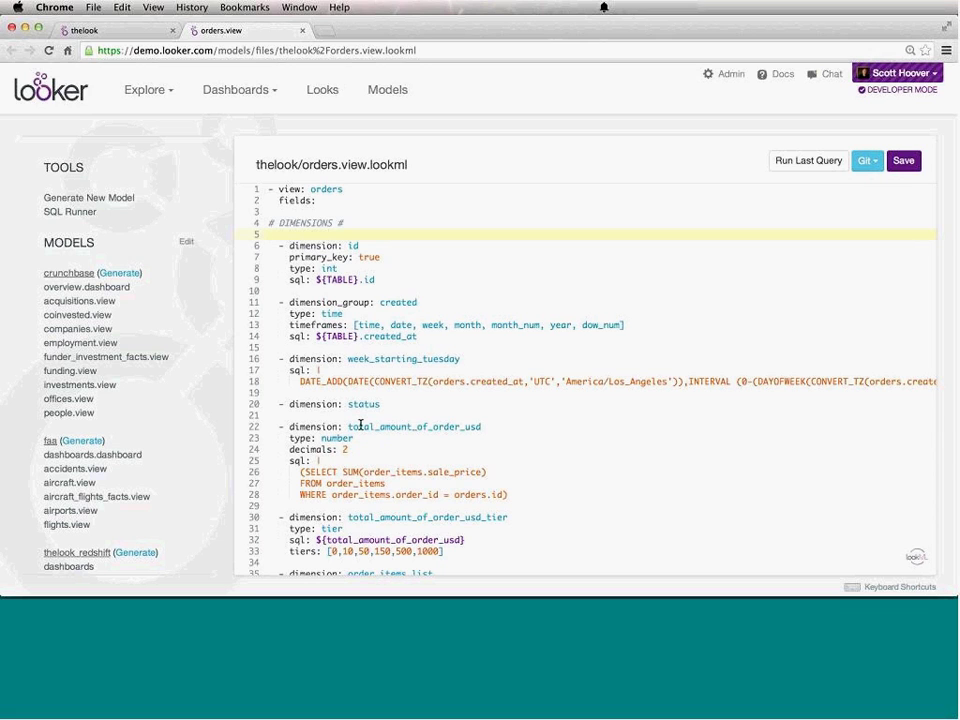
double_click(361, 425)
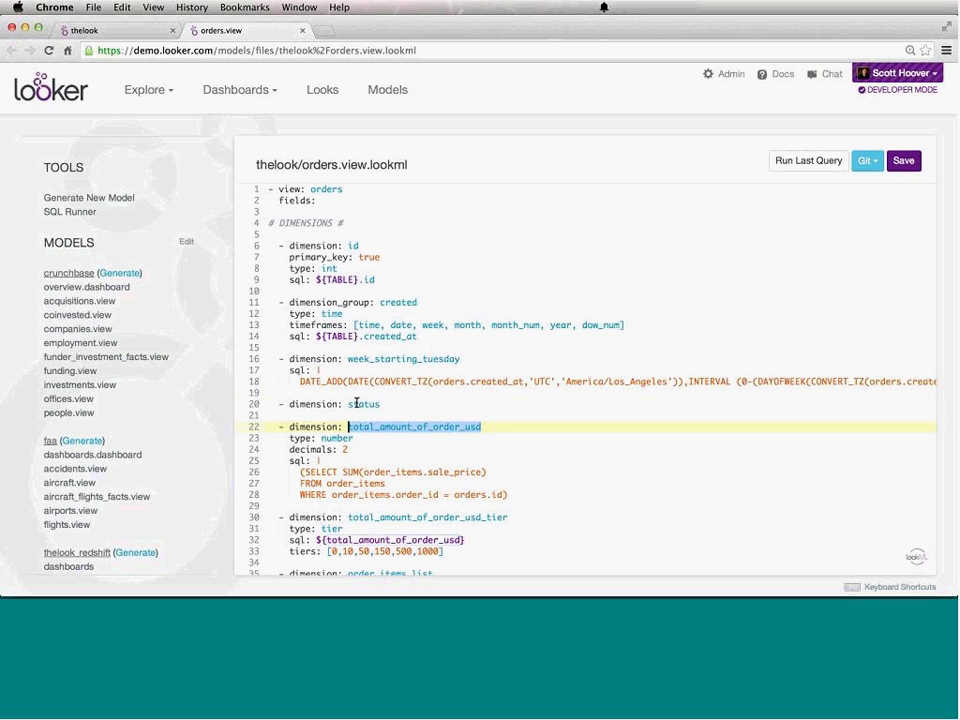
double_click(356, 403)
key(super+w)
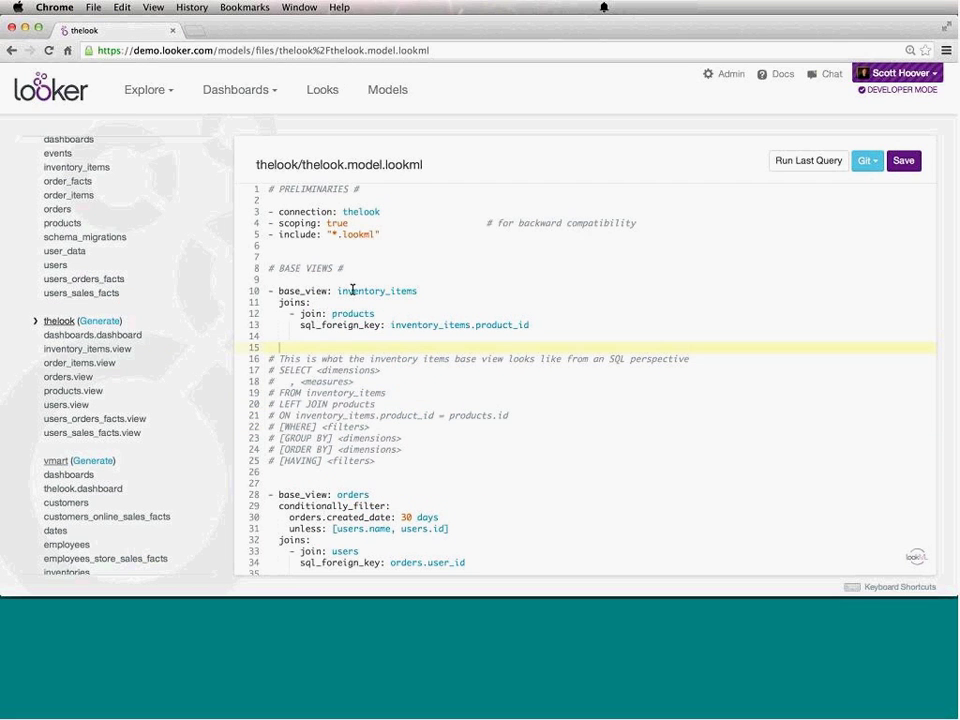
Uncomment the sample SQL query on lines 17 to 25 of thelook's model and highlight the inventory_items base view name.
click(355, 315)
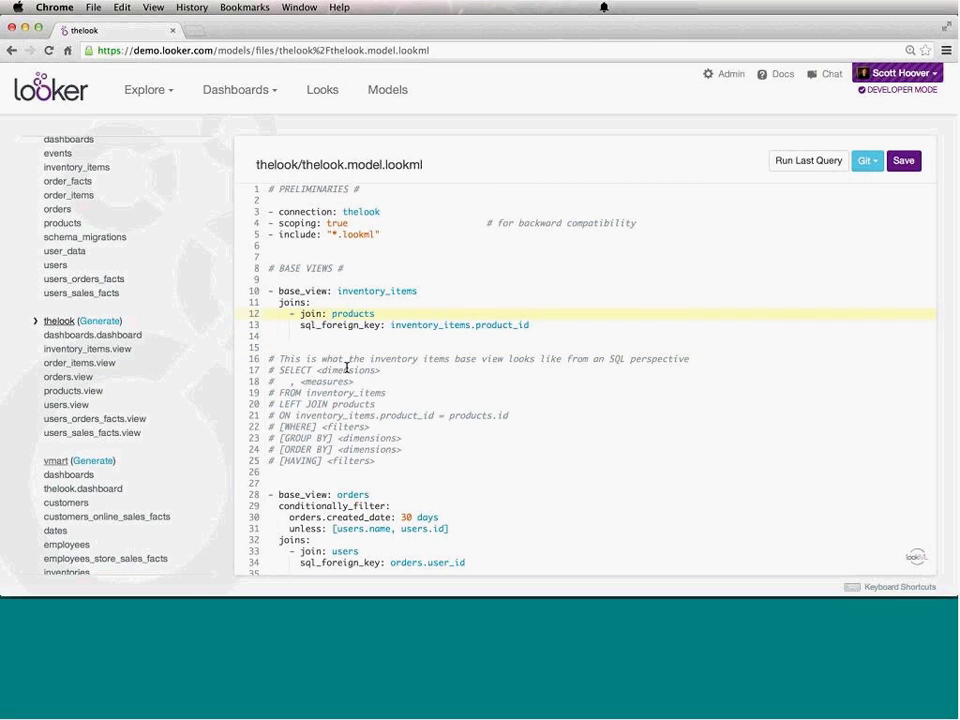
drag(347, 370, 343, 458)
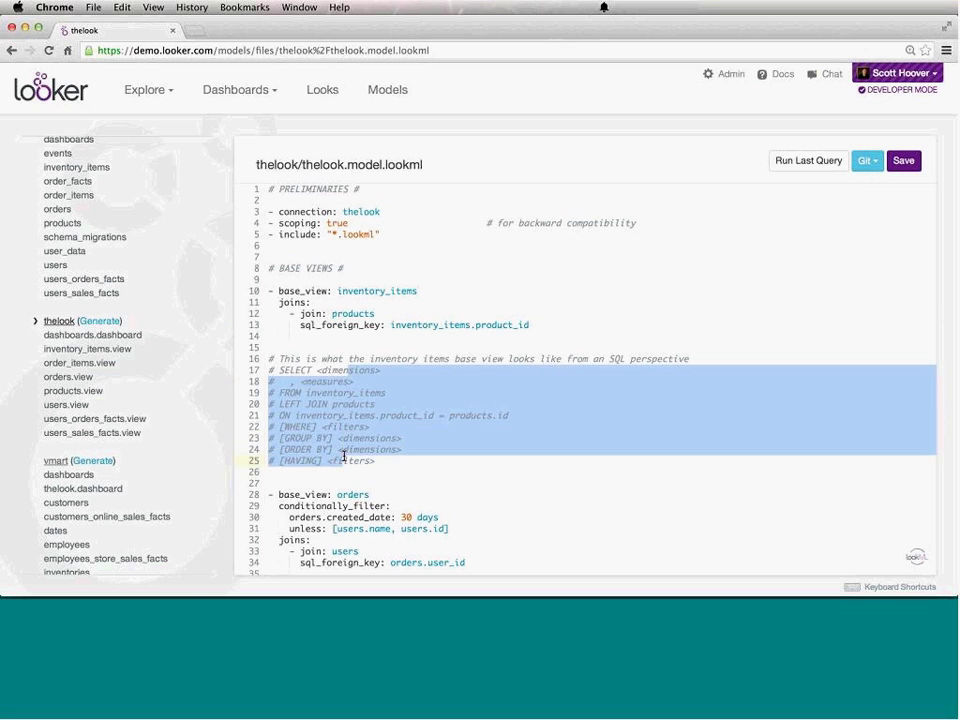
key(super+slash)
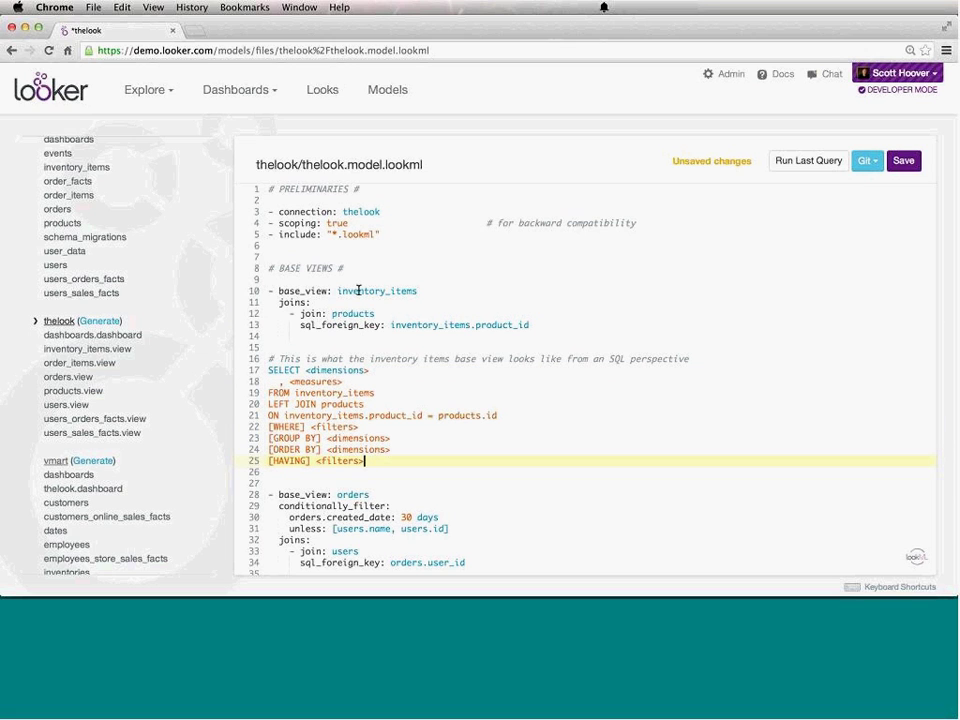
click(359, 290)
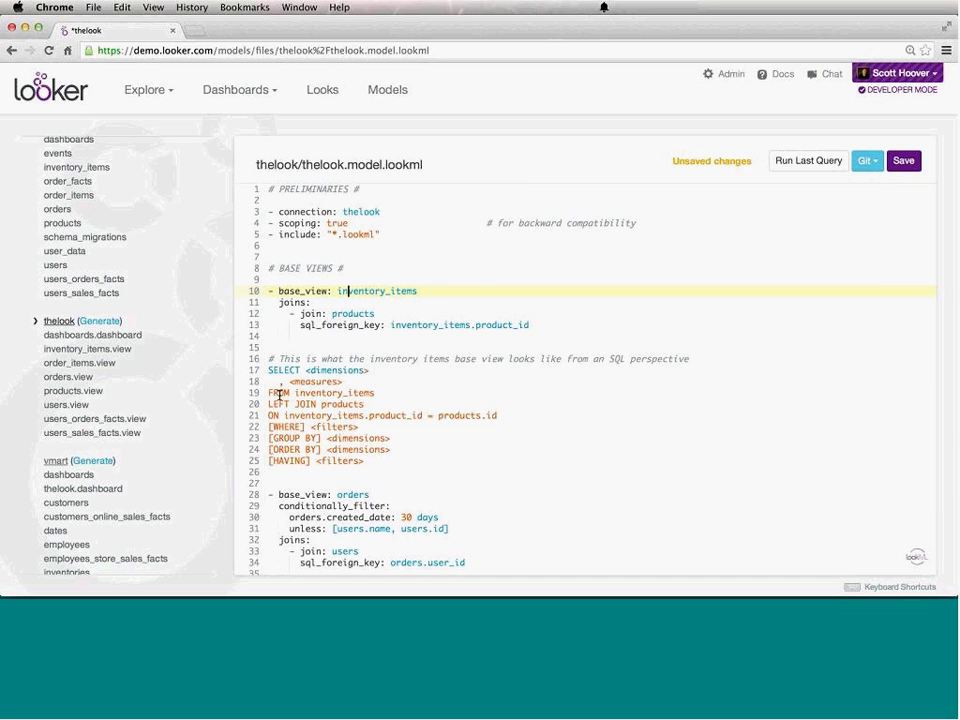
double_click(349, 291)
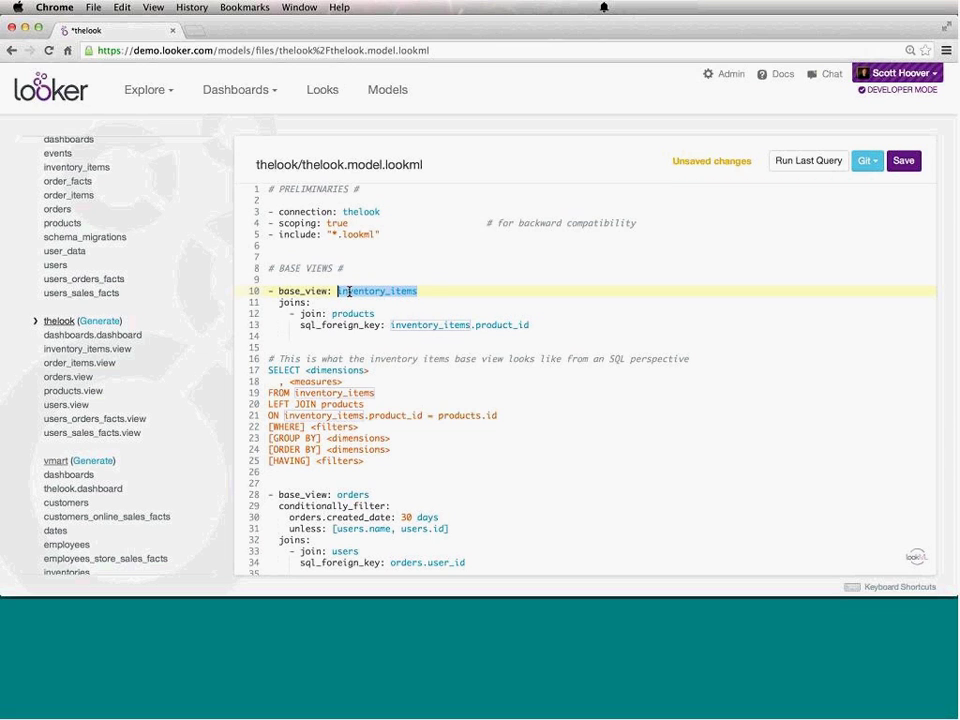